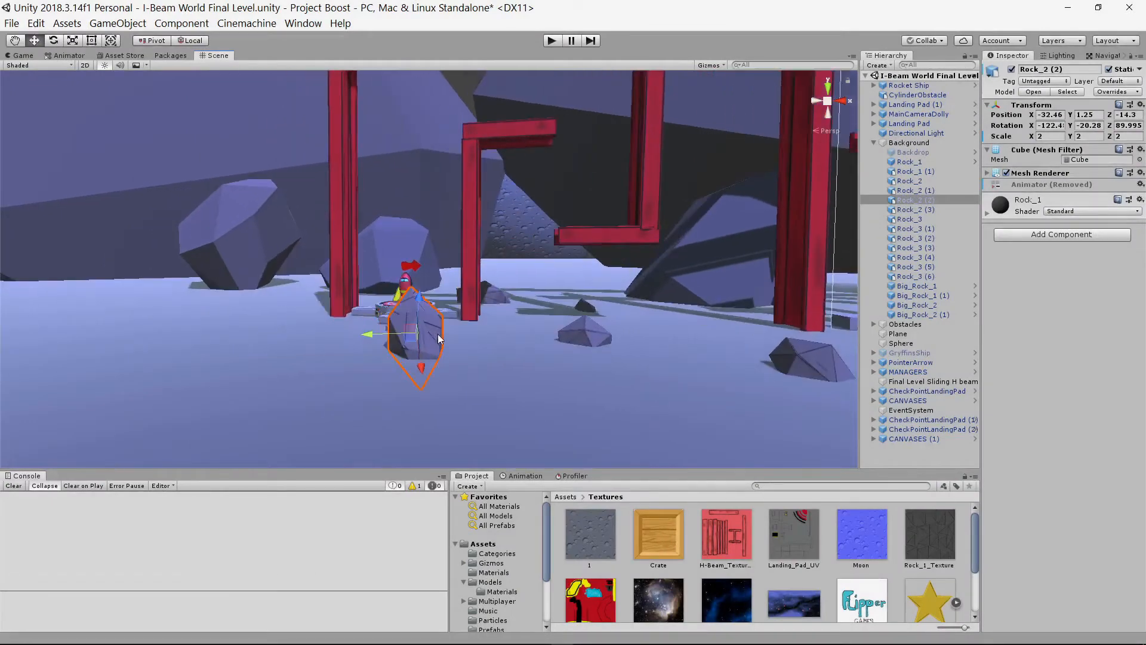
# Step: Examine the selected Rock_2 (2) and the neighbouring low-poly rocks in the scene from close up and several angles
pyautogui.scroll(4, 438, 334)
pyautogui.keyDown('alt'); pyautogui.moveTo(442, 335); pyautogui.dragTo(478, 291); pyautogui.keyUp('alt')
pyautogui.scroll(3, 480, 336)
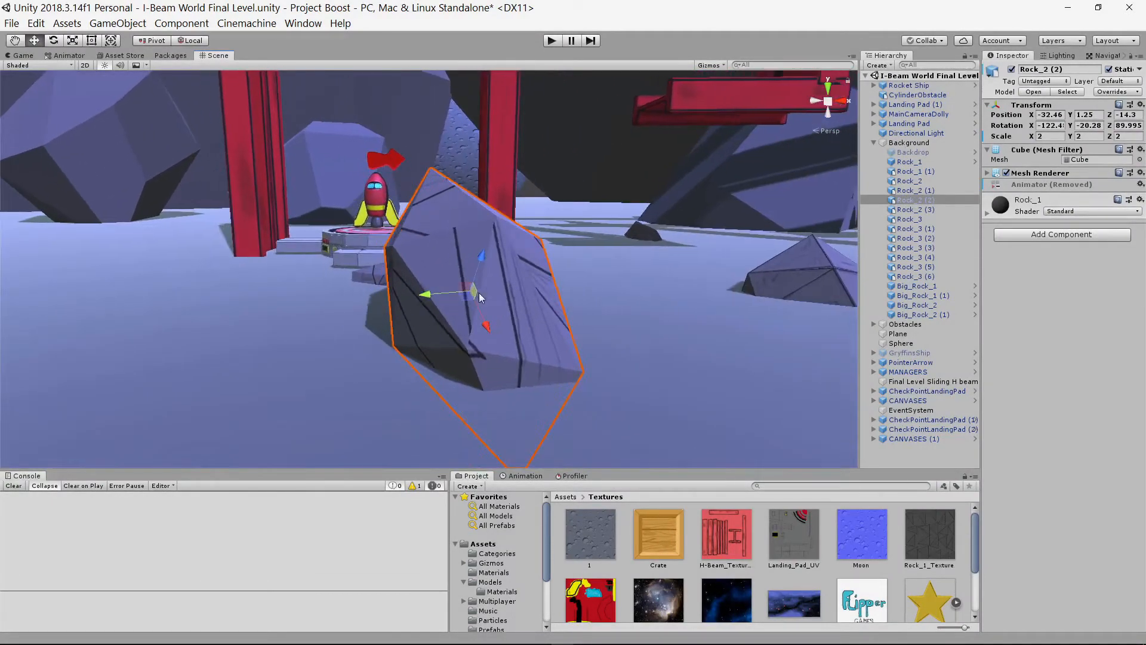
pyautogui.scroll(-3, 480, 293)
pyautogui.moveTo(686, 288); pyautogui.dragTo(481, 310, button='middle')
pyautogui.scroll(4, 484, 313)
pyautogui.scroll(1, 497, 336)
pyautogui.moveTo(479, 382); pyautogui.dragTo(479, 304, button='middle')
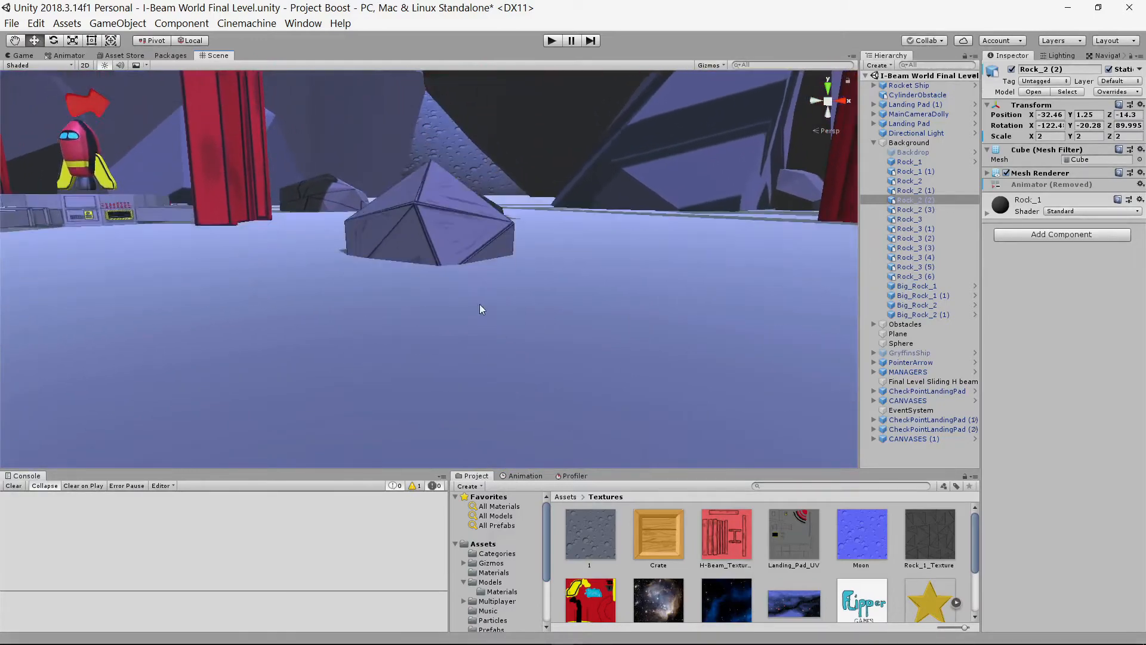
pyautogui.scroll(2, 479, 305)
pyautogui.keyDown('alt'); pyautogui.moveTo(478, 305); pyautogui.dragTo(418, 358); pyautogui.keyUp('alt')
pyautogui.moveTo(574, 284); pyautogui.dragTo(687, 370, button='middle')
pyautogui.scroll(2, 467, 342)
pyautogui.scroll(-4, 528, 262)
pyautogui.scroll(-2, 528, 270)
pyautogui.keyDown('alt'); pyautogui.moveTo(568, 305); pyautogui.dragTo(607, 231); pyautogui.keyUp('alt')
pyautogui.moveTo(607, 231); pyautogui.dragTo(533, 292, button='middle')
pyautogui.scroll(-2, 533, 292)
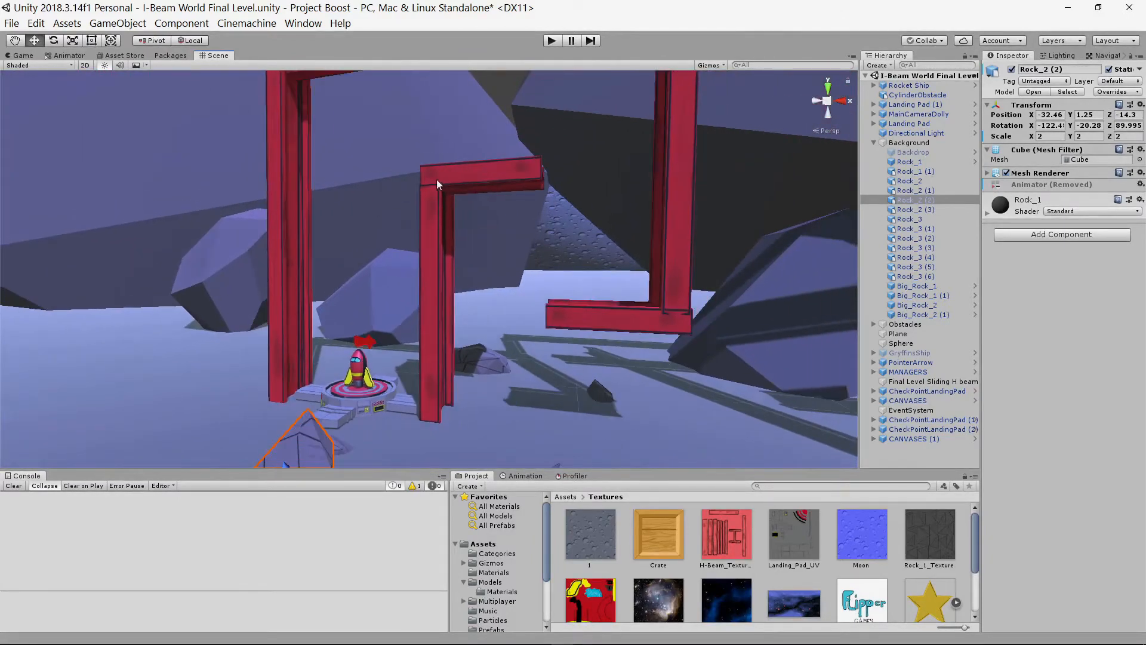
# Step: Examine the red I-beam obstacles, the rocket and the textured details of its landing pad
pyautogui.scroll(4, 496, 203)
pyautogui.moveTo(492, 344); pyautogui.dragTo(375, 432, button='middle')
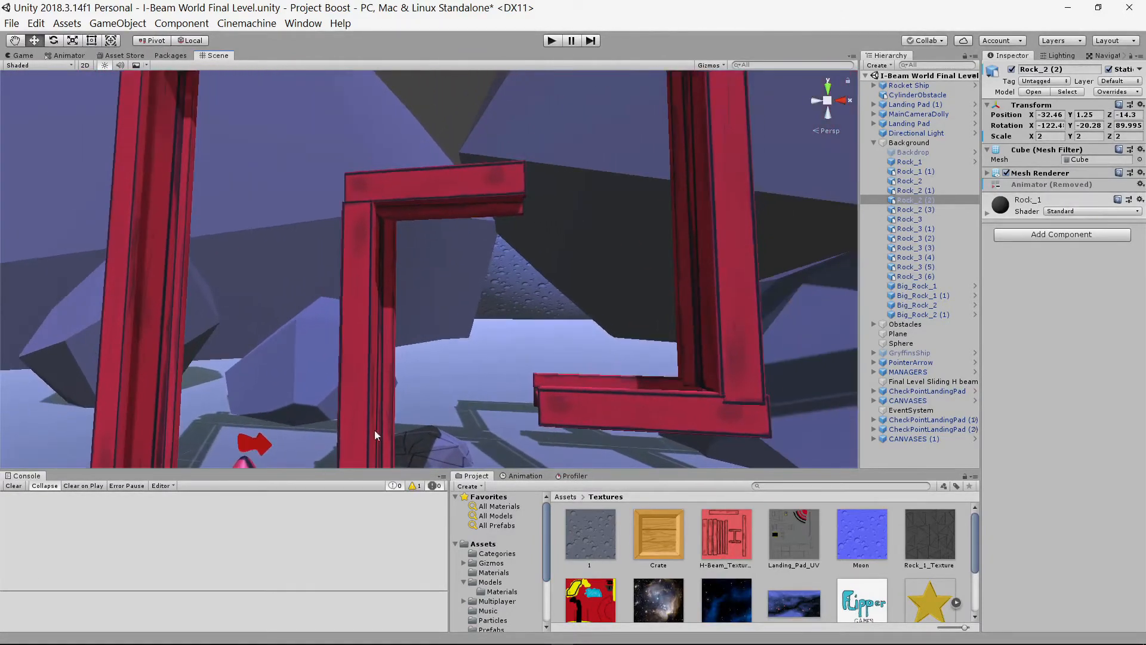
pyautogui.scroll(-2, 375, 432)
pyautogui.keyDown('alt'); pyautogui.moveTo(365, 418); pyautogui.dragTo(353, 369); pyautogui.keyUp('alt')
pyautogui.scroll(-2, 353, 369)
pyautogui.moveTo(406, 334); pyautogui.dragTo(512, 311, button='middle')
pyautogui.scroll(3, 542, 264)
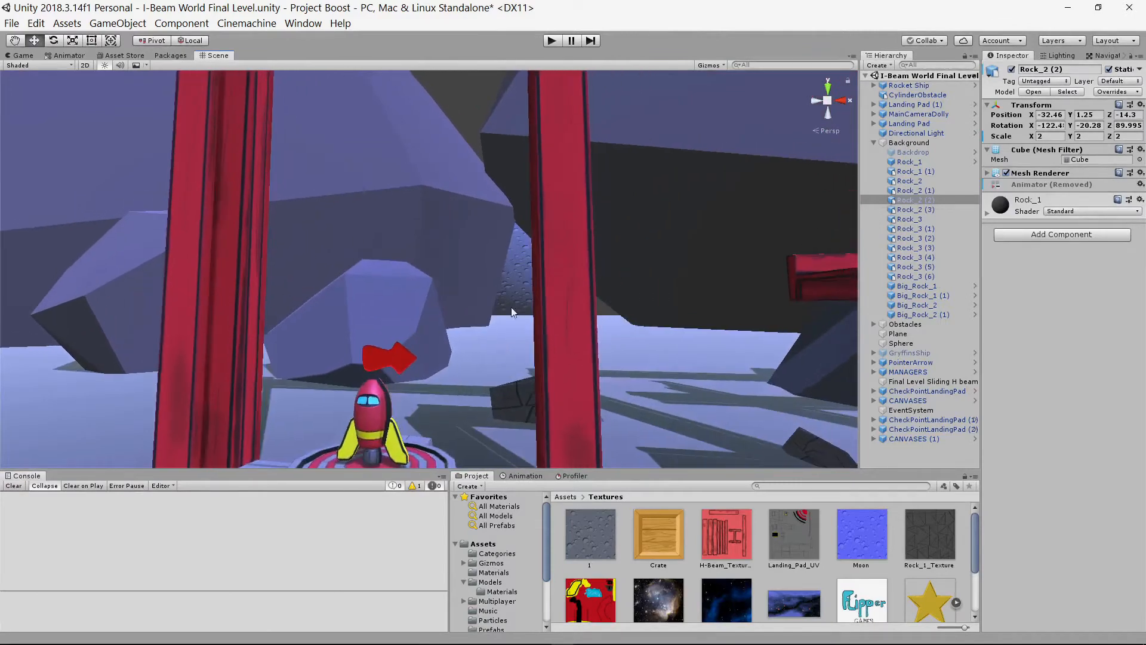
pyautogui.keyDown('alt'); pyautogui.moveTo(512, 311); pyautogui.dragTo(496, 323); pyautogui.keyUp('alt')
pyautogui.scroll(3, 495, 322)
pyautogui.moveTo(537, 277); pyautogui.dragTo(301, 244, button='middle')
pyautogui.scroll(2, 449, 274)
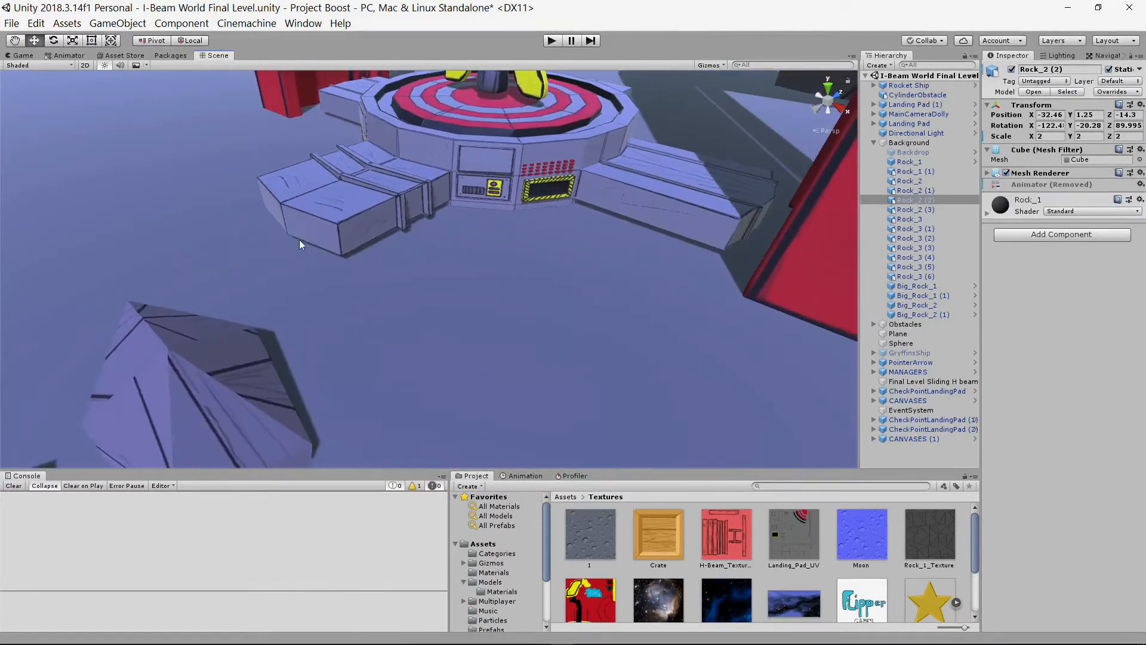
pyautogui.scroll(2, 378, 254)
pyautogui.scroll(1, 378, 249)
pyautogui.keyDown('alt'); pyautogui.moveTo(392, 252); pyautogui.dragTo(436, 201); pyautogui.keyUp('alt')
pyautogui.moveTo(435, 202); pyautogui.dragTo(421, 207, button='middle')
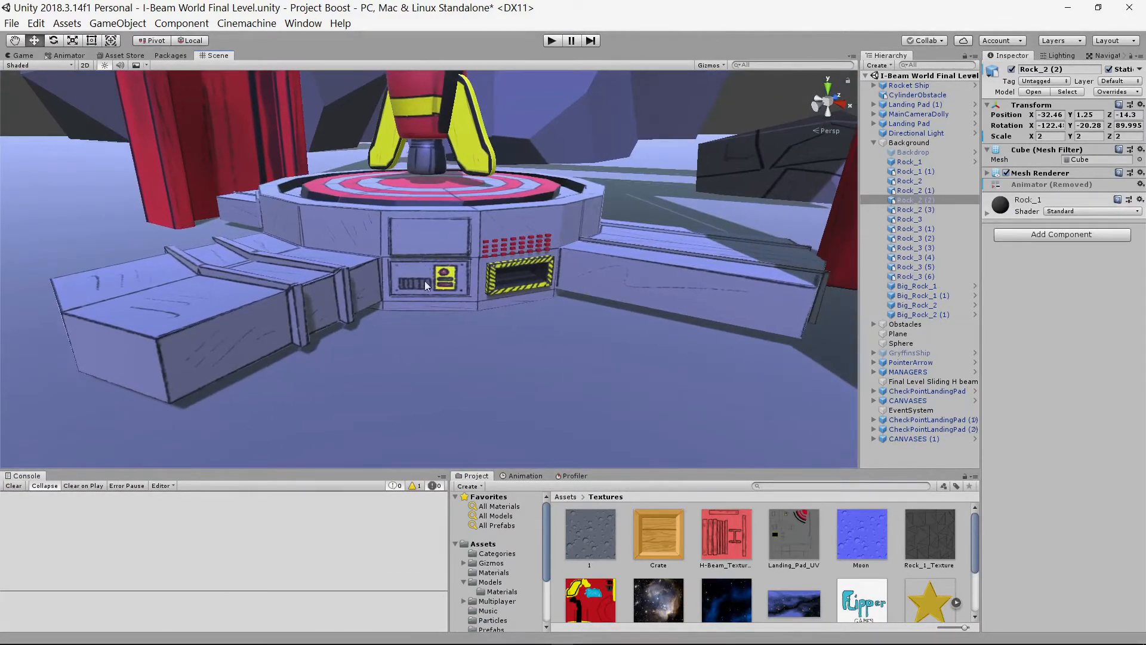
# Step: Compare the shapes of the foreground rocks around the landing pad, circling the selected Rock_2 (2)
pyautogui.scroll(-8, 574, 283)
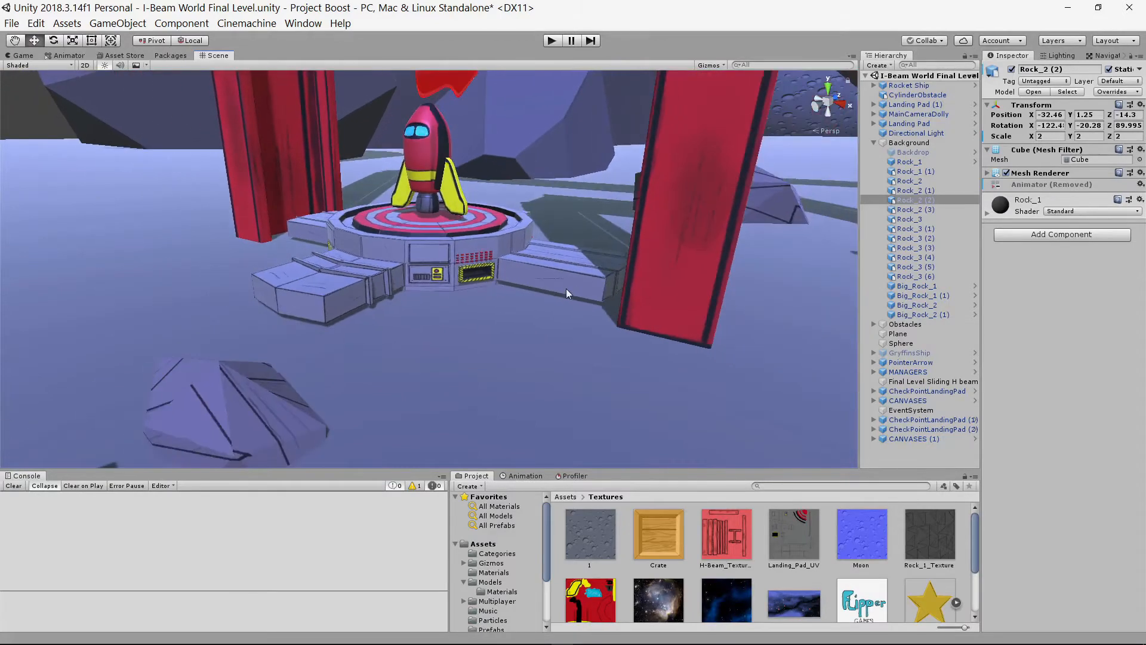
pyautogui.moveTo(388, 346); pyautogui.dragTo(536, 230, button='middle')
pyautogui.scroll(-7, 424, 329)
pyautogui.scroll(2, 540, 222)
pyautogui.keyDown('alt'); pyautogui.moveTo(548, 220); pyautogui.dragTo(559, 259); pyautogui.keyUp('alt')
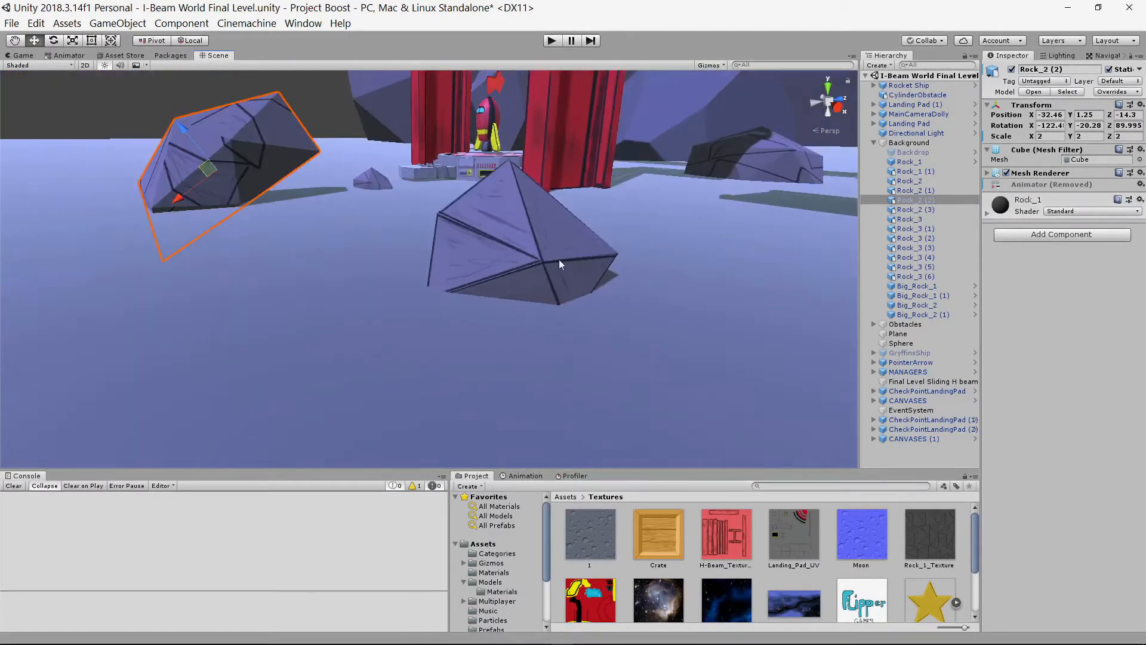
pyautogui.keyDown('alt'); pyautogui.moveTo(478, 229); pyautogui.dragTo(568, 259); pyautogui.keyUp('alt')
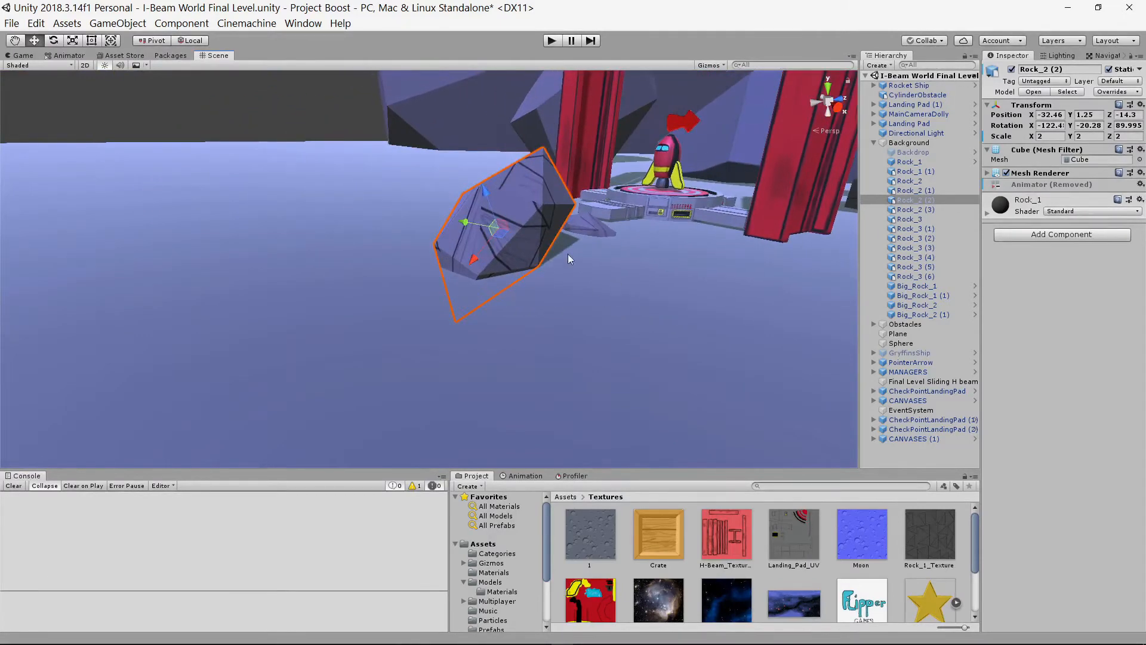
pyautogui.keyDown('alt'); pyautogui.moveTo(508, 202); pyautogui.dragTo(579, 227); pyautogui.keyUp('alt')
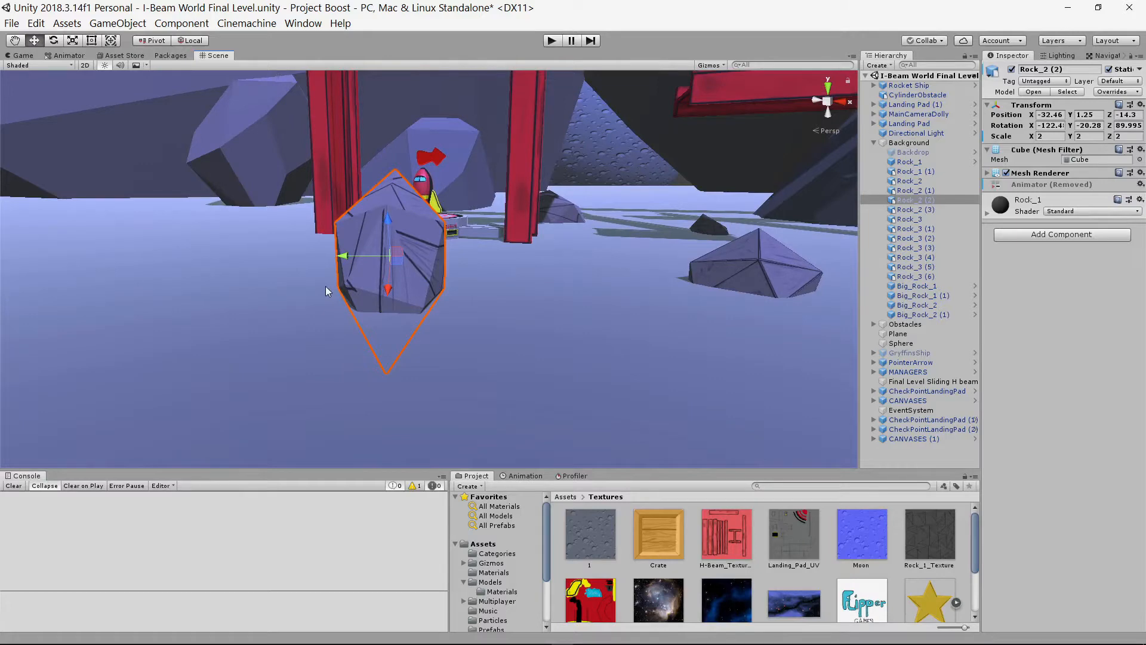
pyautogui.keyDown('alt'); pyautogui.moveTo(418, 357); pyautogui.dragTo(453, 323); pyautogui.keyUp('alt')
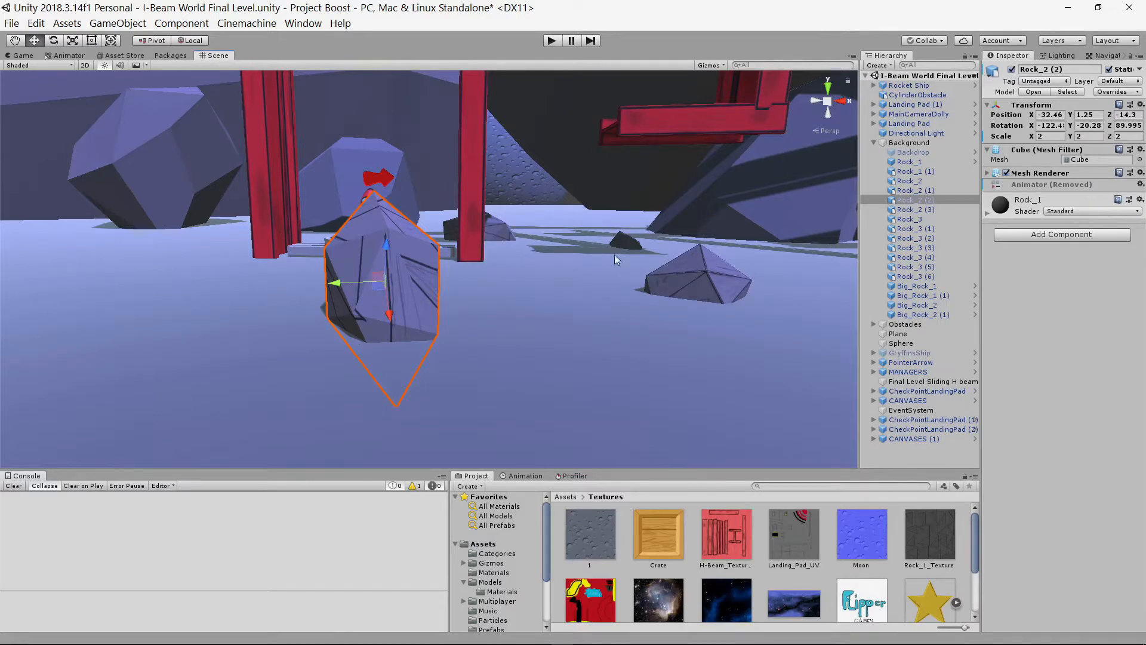
# Step: Open the source model of Rock_2 (2) for editing in Blender
pyautogui.rightClick(907, 203)
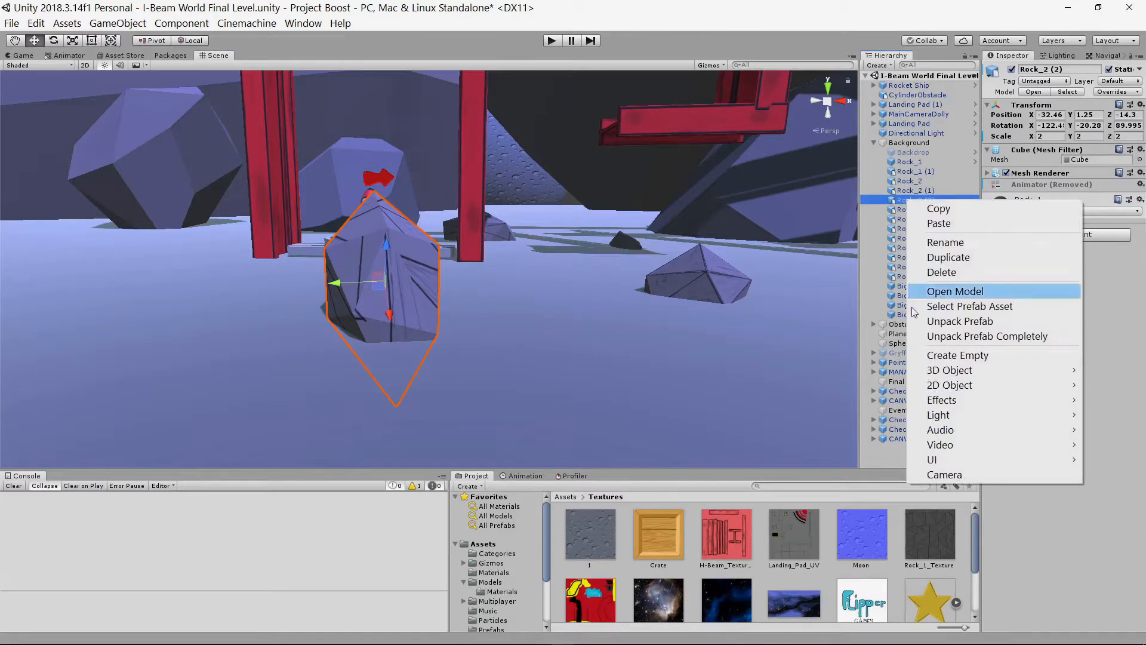
pyautogui.moveTo(955, 370)
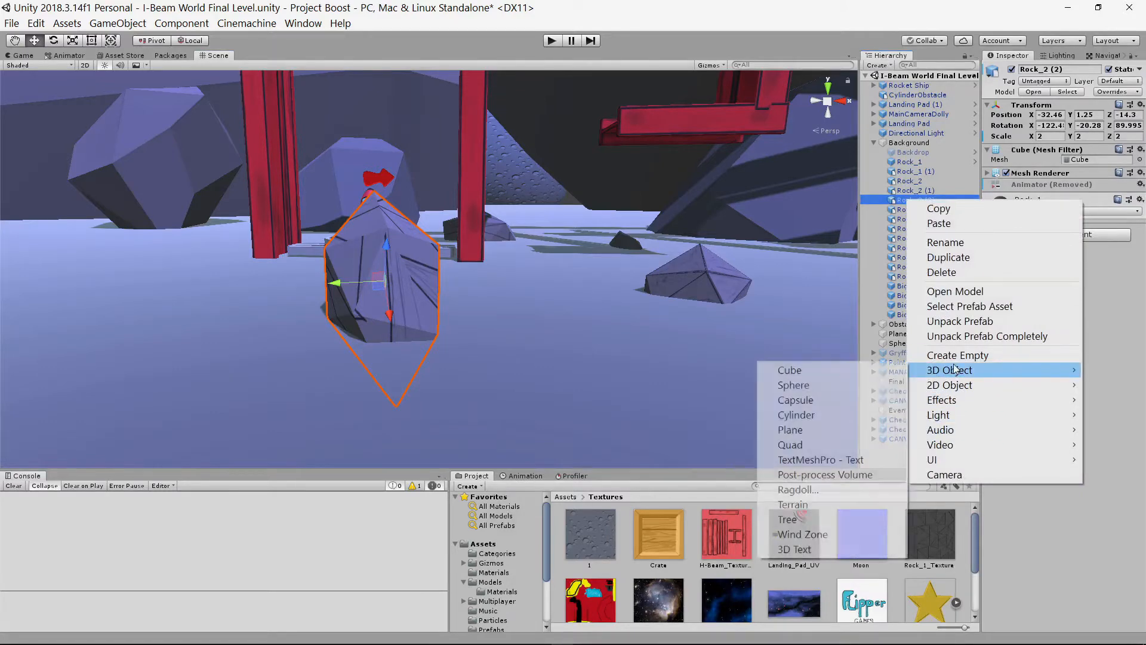
pyautogui.click(954, 292)
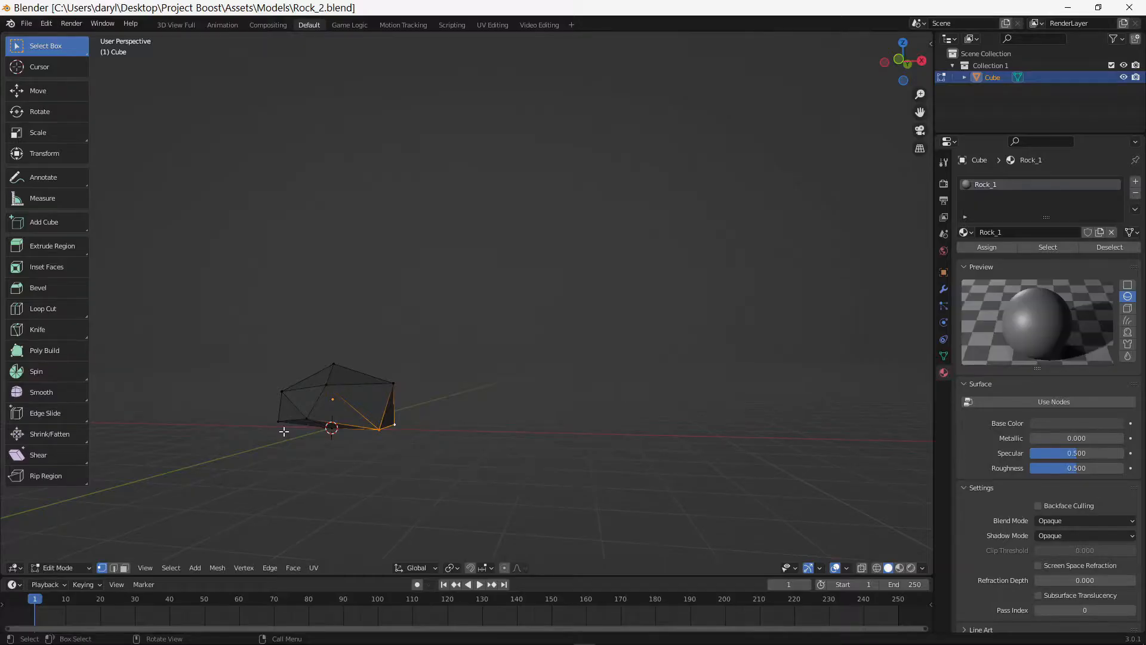
# Step: Inspect the faces and edges of the Rock_2 mesh from all sides and return it to Object Mode
pyautogui.scroll(4, 348, 402)
pyautogui.scroll(-5, 349, 408)
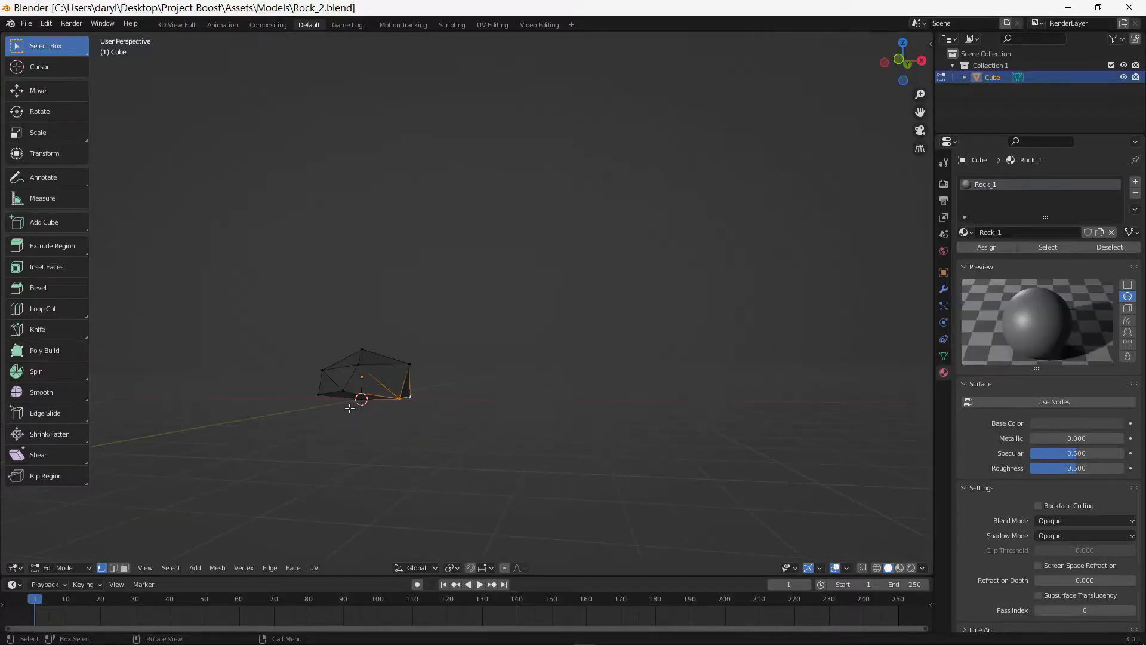
pyautogui.scroll(4, 350, 408)
pyautogui.scroll(-5, 317, 338)
pyautogui.moveTo(317, 338); pyautogui.dragTo(326, 234, button='middle')
pyautogui.moveTo(510, 294); pyautogui.dragTo(629, 279, button='middle')
pyautogui.scroll(3, 629, 279)
pyautogui.scroll(-3, 629, 279)
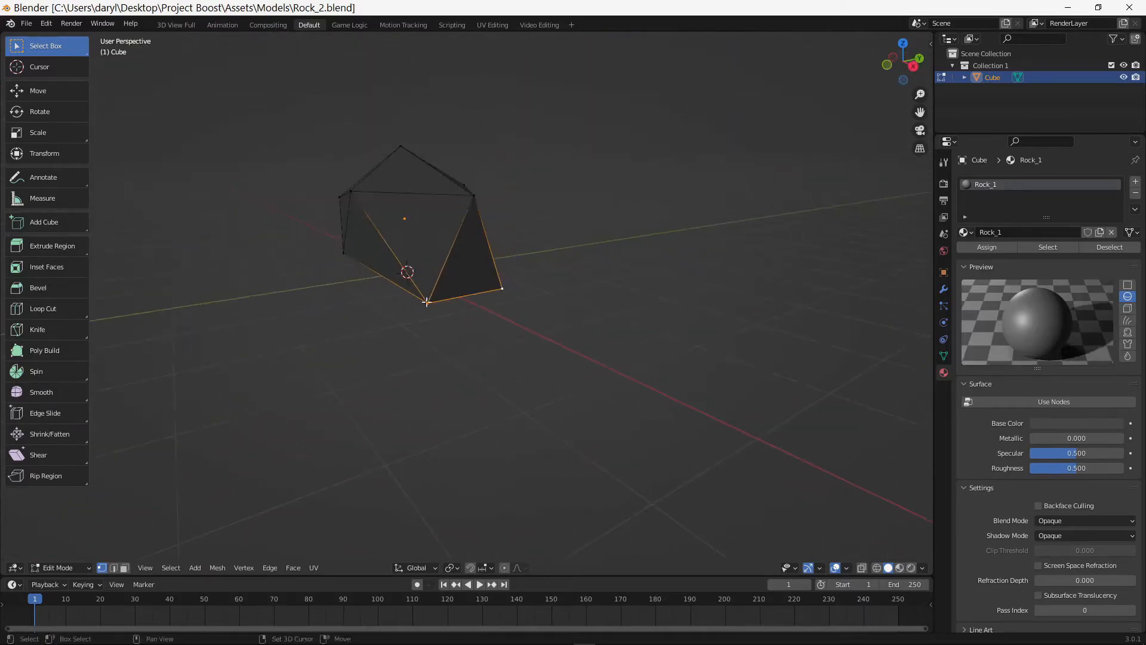
pyautogui.moveTo(427, 302); pyautogui.dragTo(621, 353, button='middle')
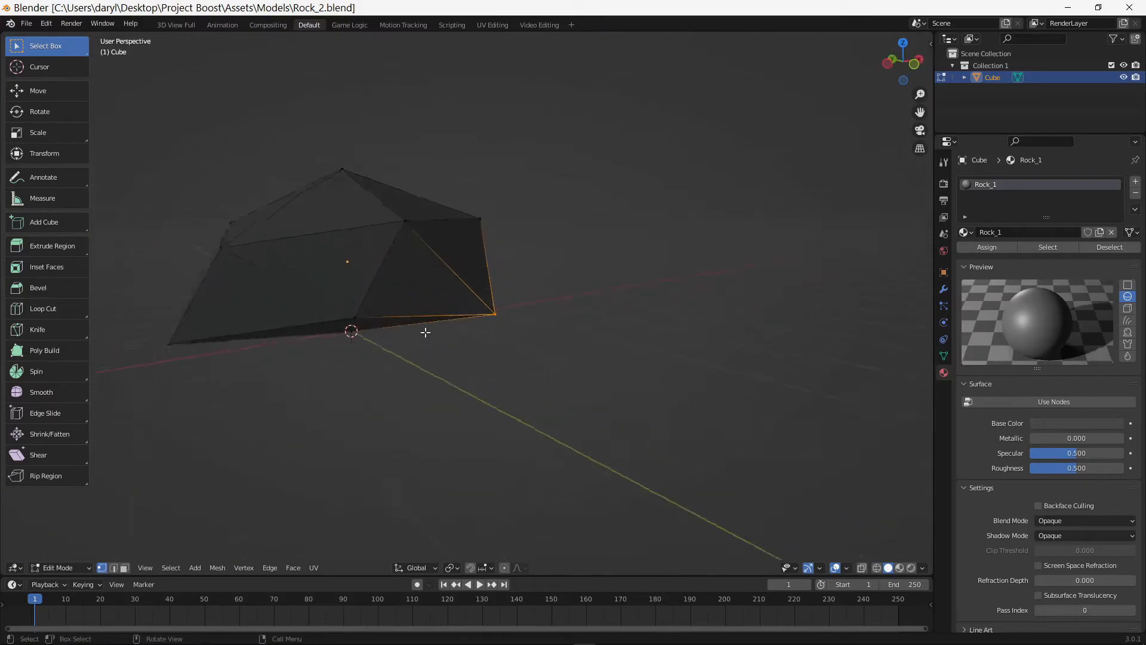
pyautogui.moveTo(425, 332); pyautogui.dragTo(426, 366, button='middle')
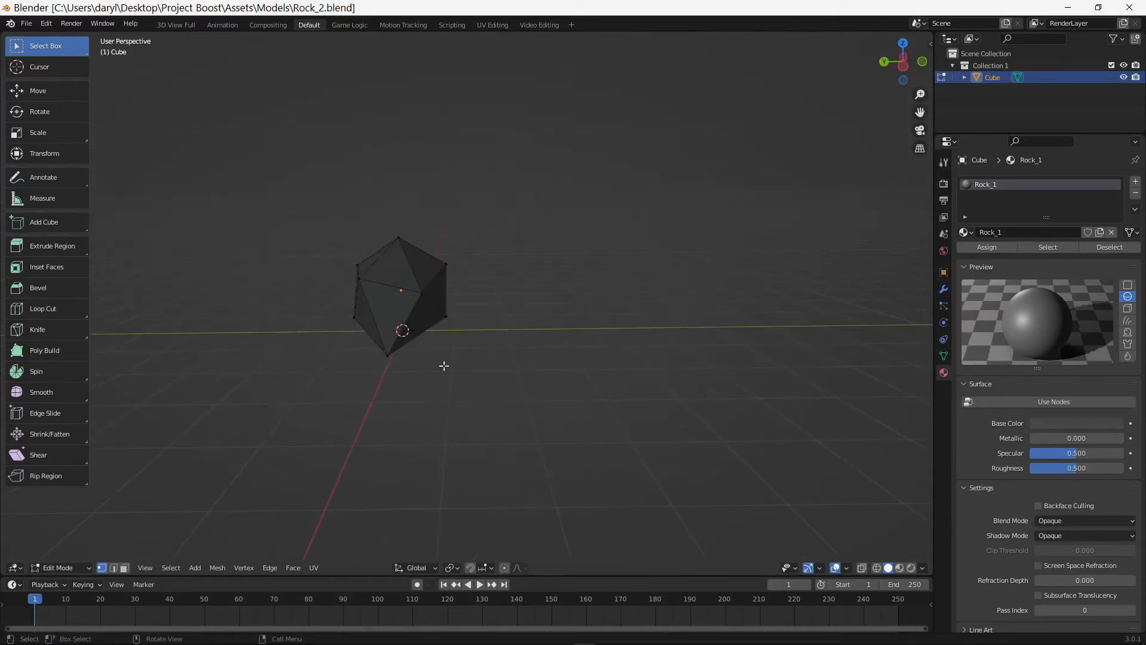
pyautogui.press('Tab')
pyautogui.hotkey('shift', 'a')
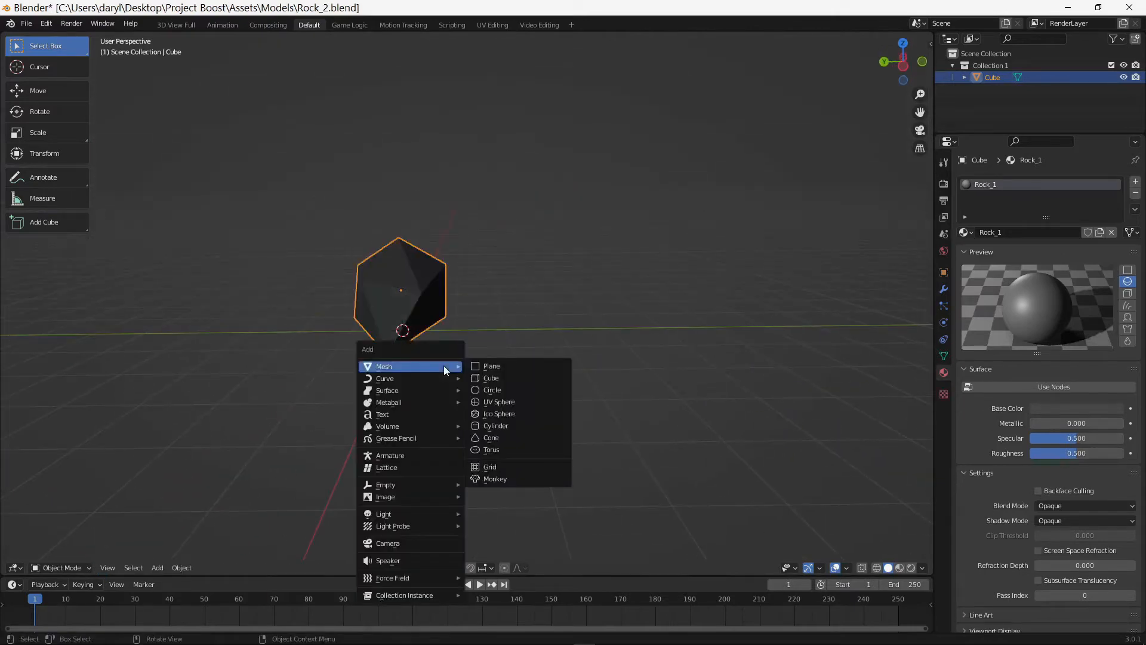
pyautogui.click(513, 414)
pyautogui.press('g')
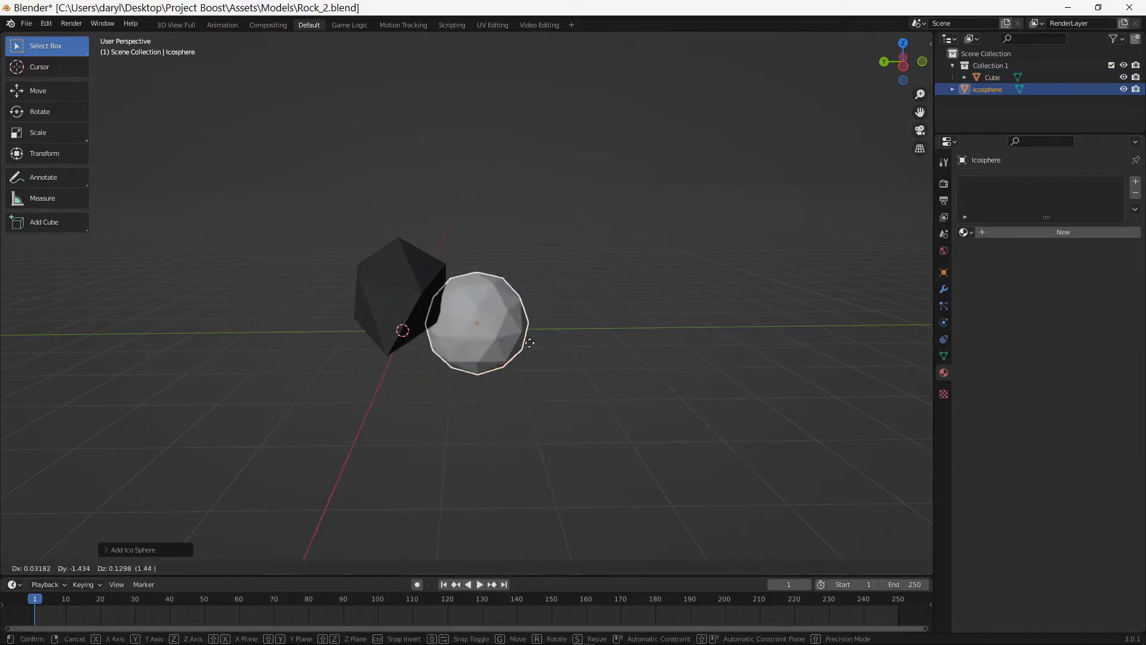
pyautogui.click(655, 360)
pyautogui.moveTo(654, 359); pyautogui.dragTo(707, 397, button='middle')
pyautogui.scroll(3, 707, 403)
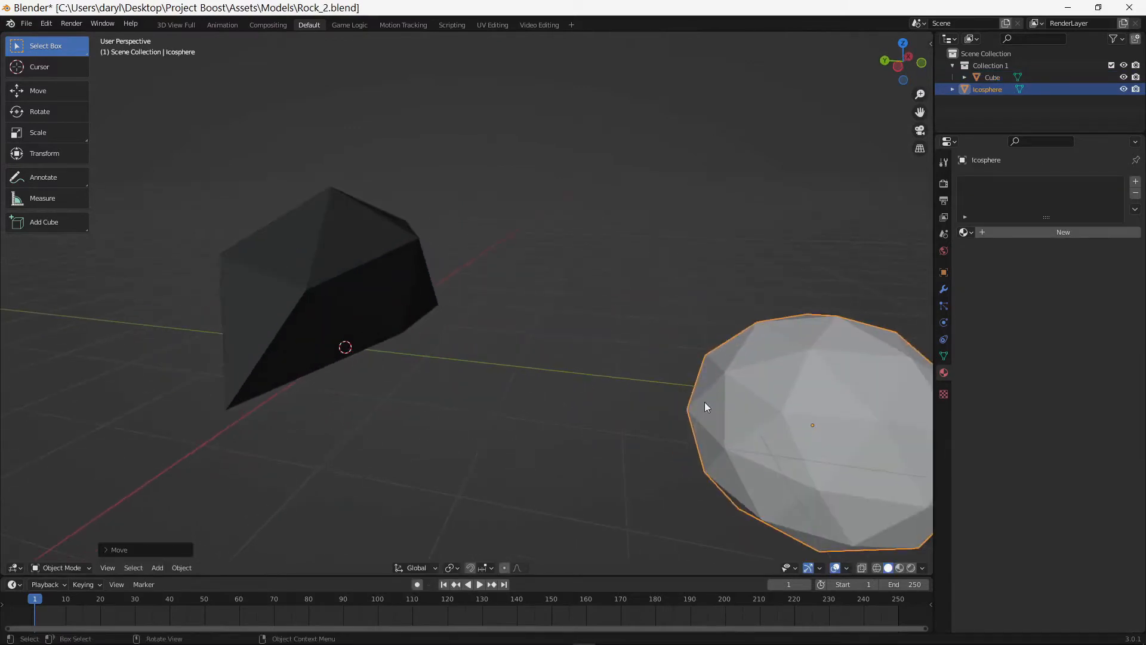
pyautogui.scroll(-3, 707, 404)
pyautogui.moveTo(533, 448); pyautogui.dragTo(549, 464, button='middle')
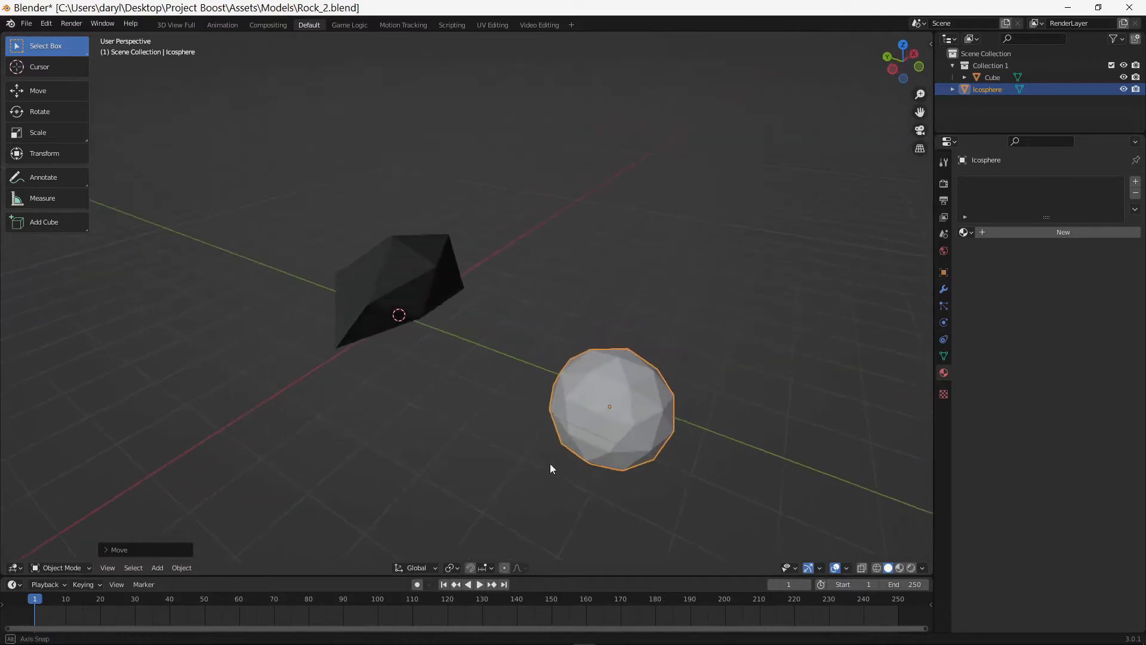
pyautogui.moveTo(378, 334); pyautogui.dragTo(433, 306, button='middle')
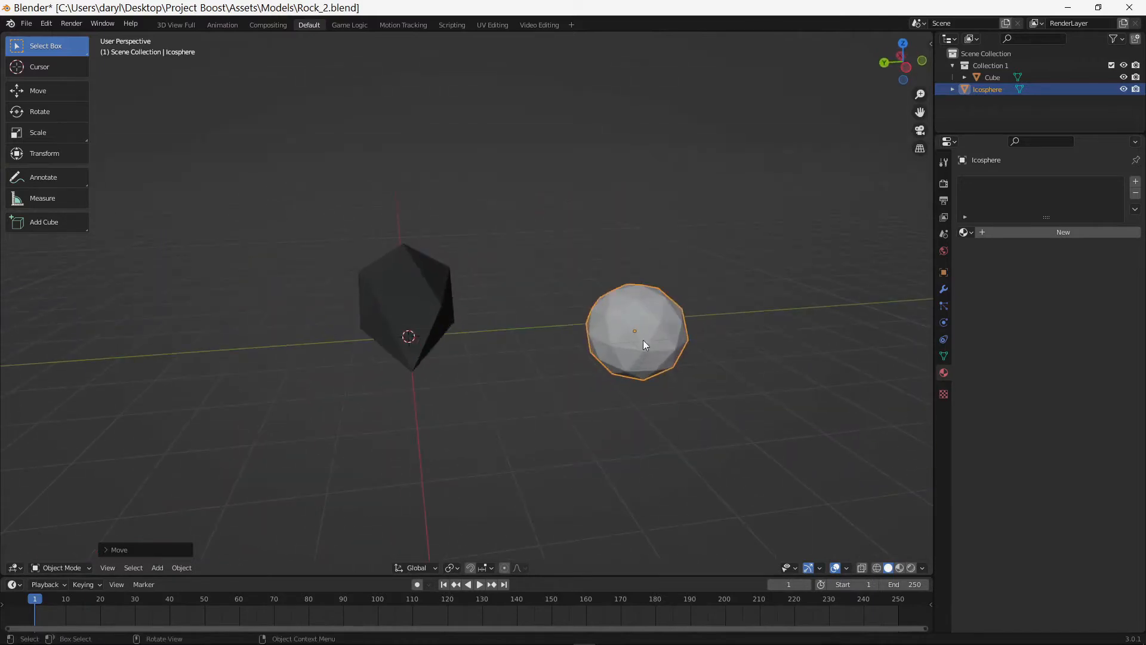
pyautogui.press('Delete')
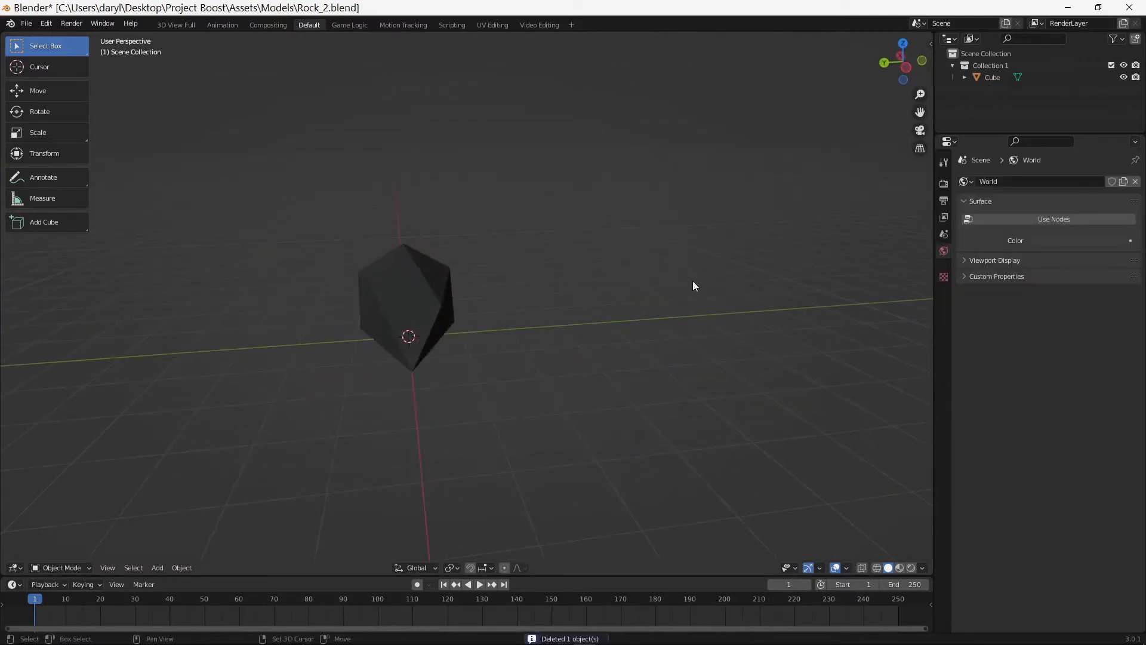
# Step: Add an ico sphere at the world origin with its subdivisions set to 1
pyautogui.hotkey('shift', 'a')
pyautogui.moveTo(693, 280)
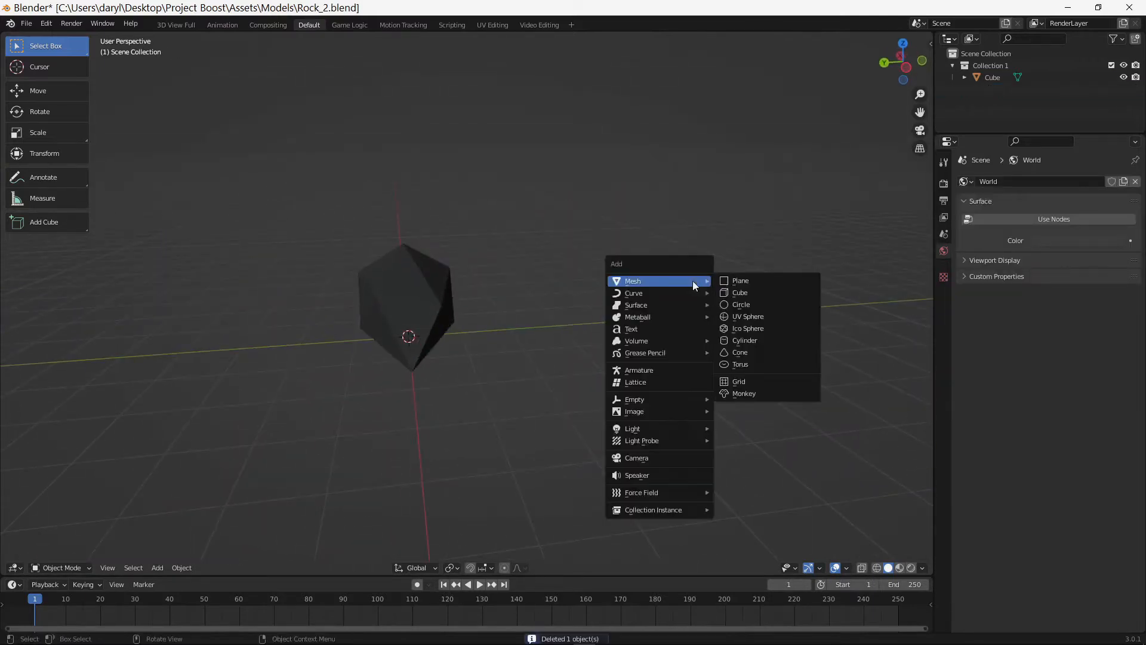
pyautogui.click(754, 329)
pyautogui.click(117, 549)
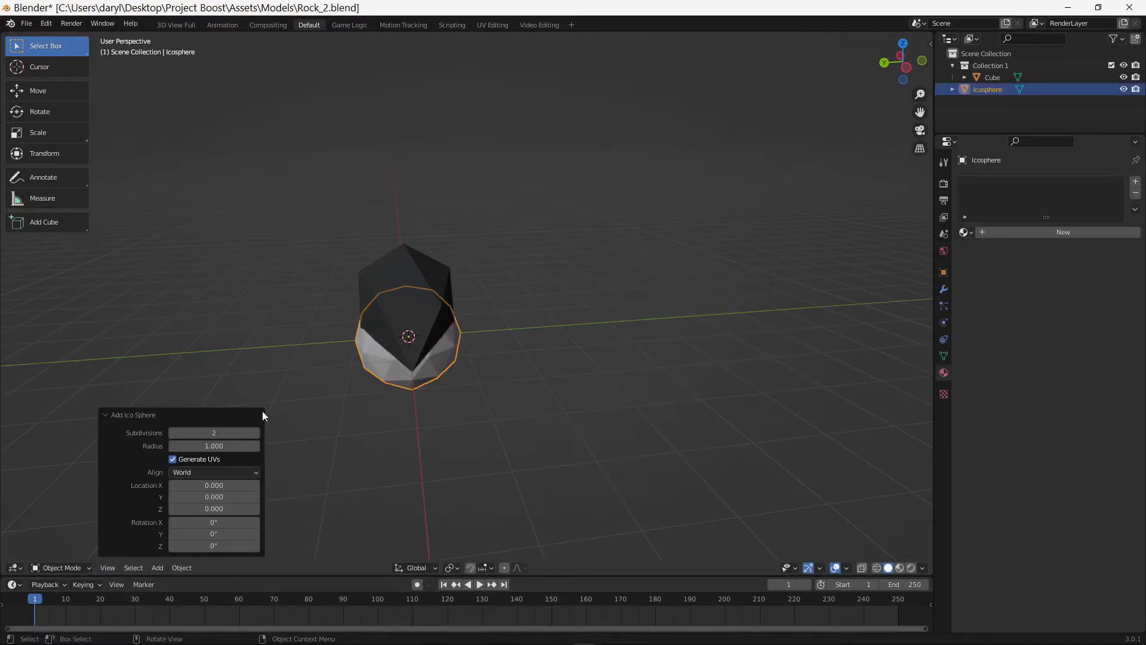
pyautogui.click(173, 432)
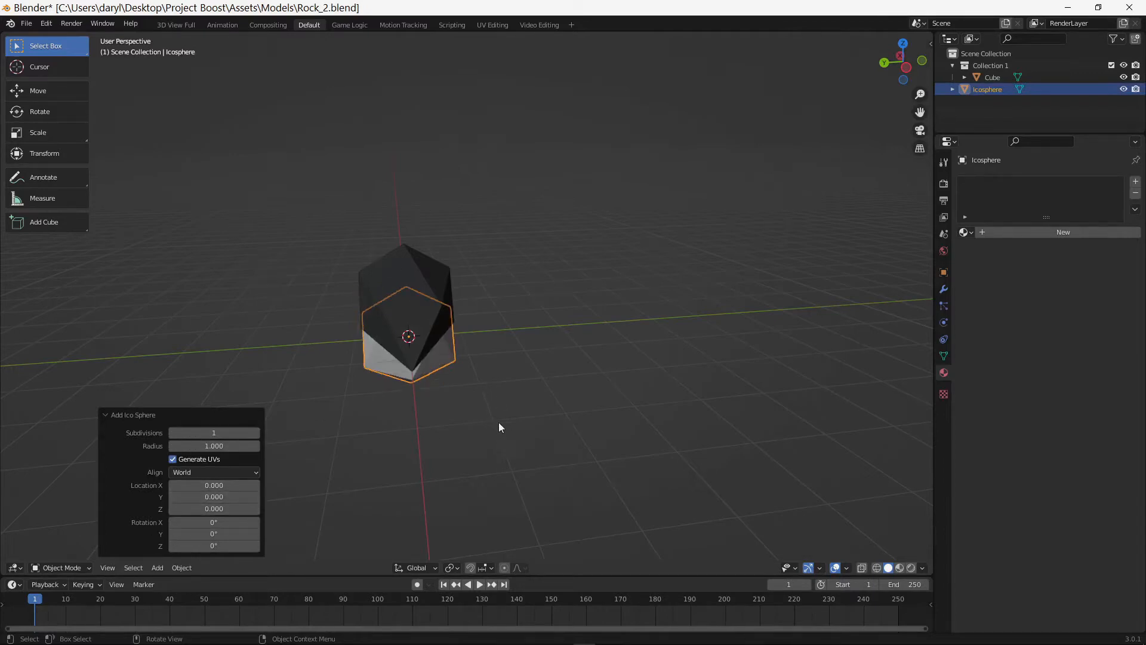
# Step: Move the ico sphere about -4.89 along the Y axis so it stands clear of the dark rock
pyautogui.click(497, 367)
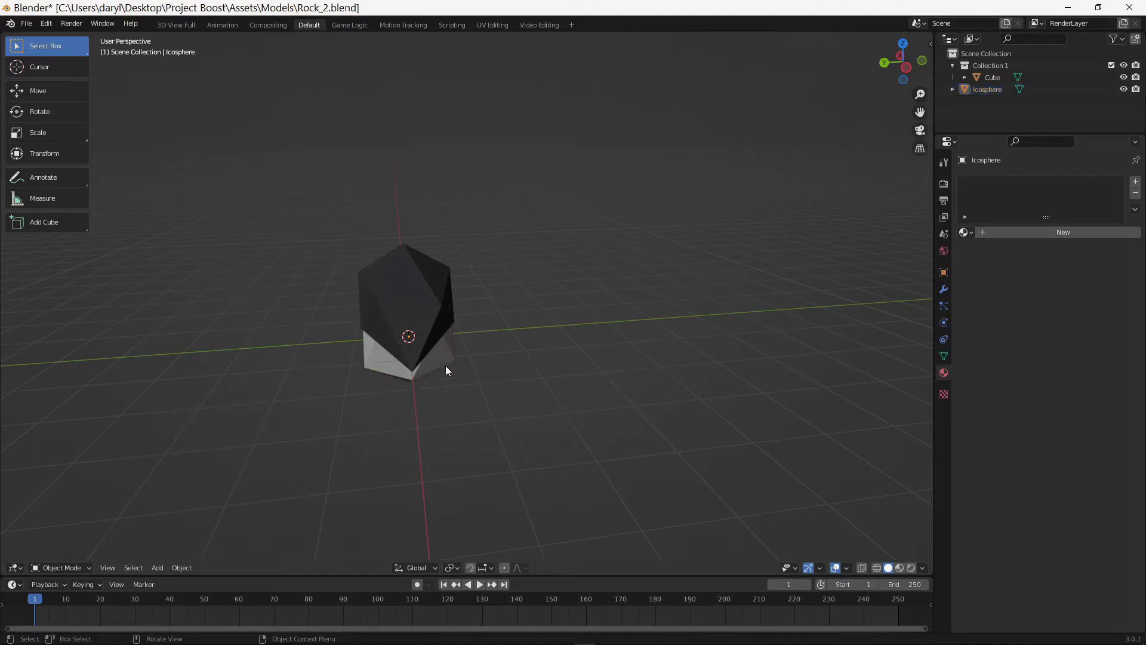
pyautogui.click(446, 364)
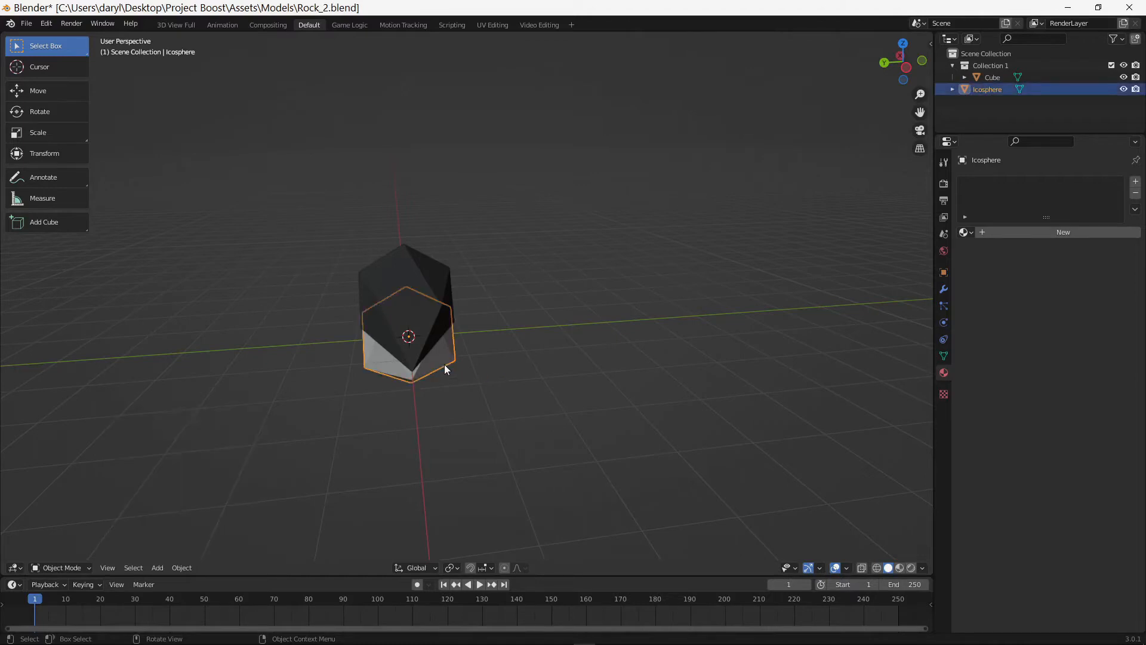
pyautogui.press('g')
pyautogui.press('y')
pyautogui.click(683, 322)
pyautogui.moveTo(682, 321); pyautogui.dragTo(566, 447, button='middle')
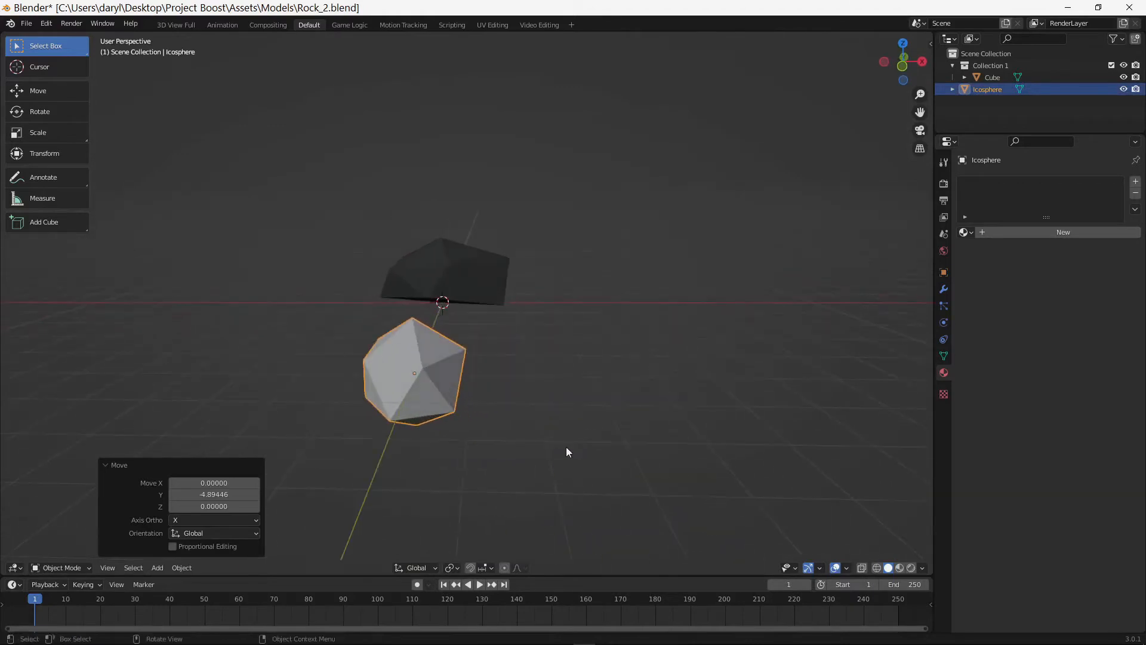
# Step: Put the ico sphere in Edit Mode with edge selection and stretch one side edge outward by about 1.79 in X
pyautogui.press('Tab')
pyautogui.press('2')
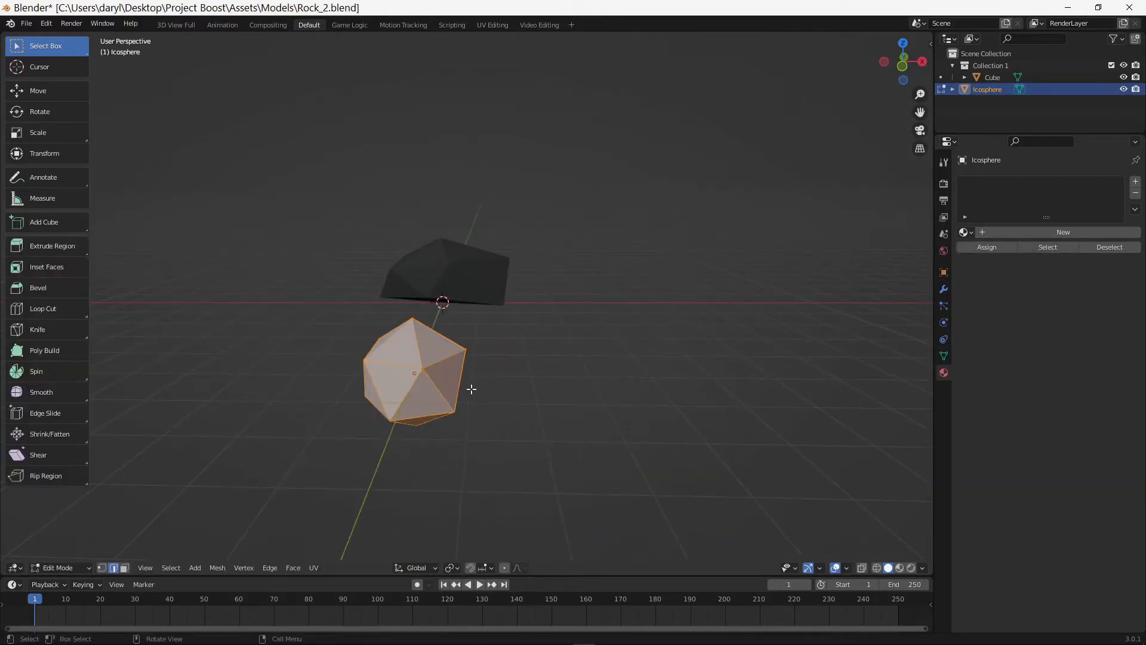
pyautogui.click(450, 381)
pyautogui.press('g')
pyautogui.press('x')
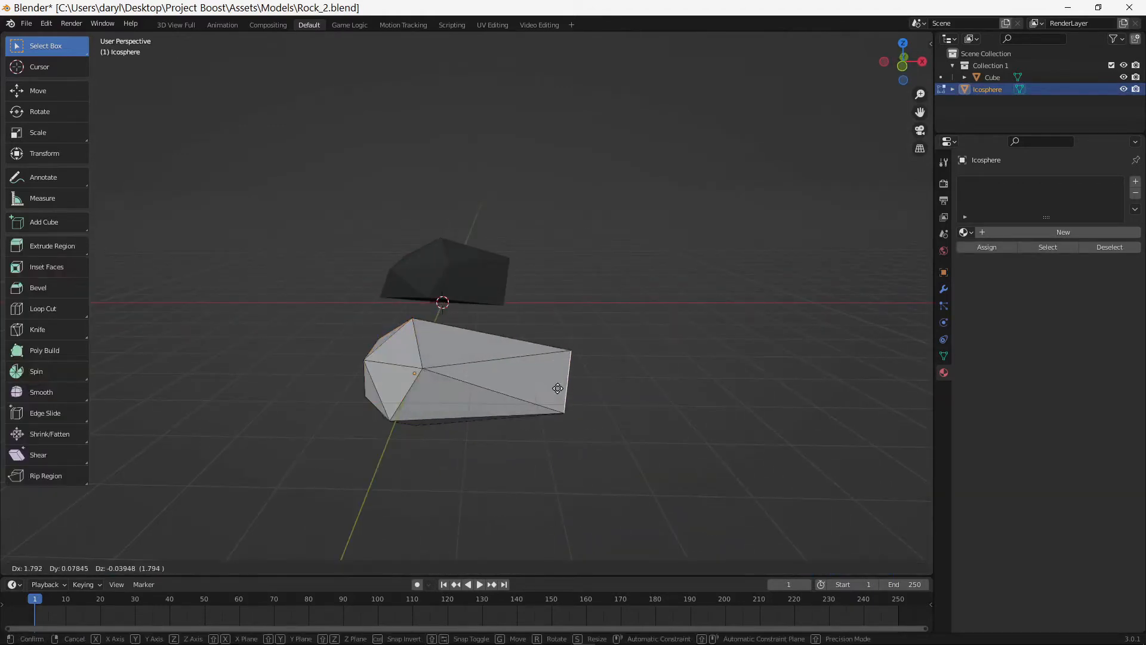
pyautogui.click(564, 391)
# Step: Pull an edge on the side facing the dark rock outward by about -0.62 in X and 0.87 in Y
pyautogui.moveTo(589, 402); pyautogui.dragTo(632, 412, button='middle')
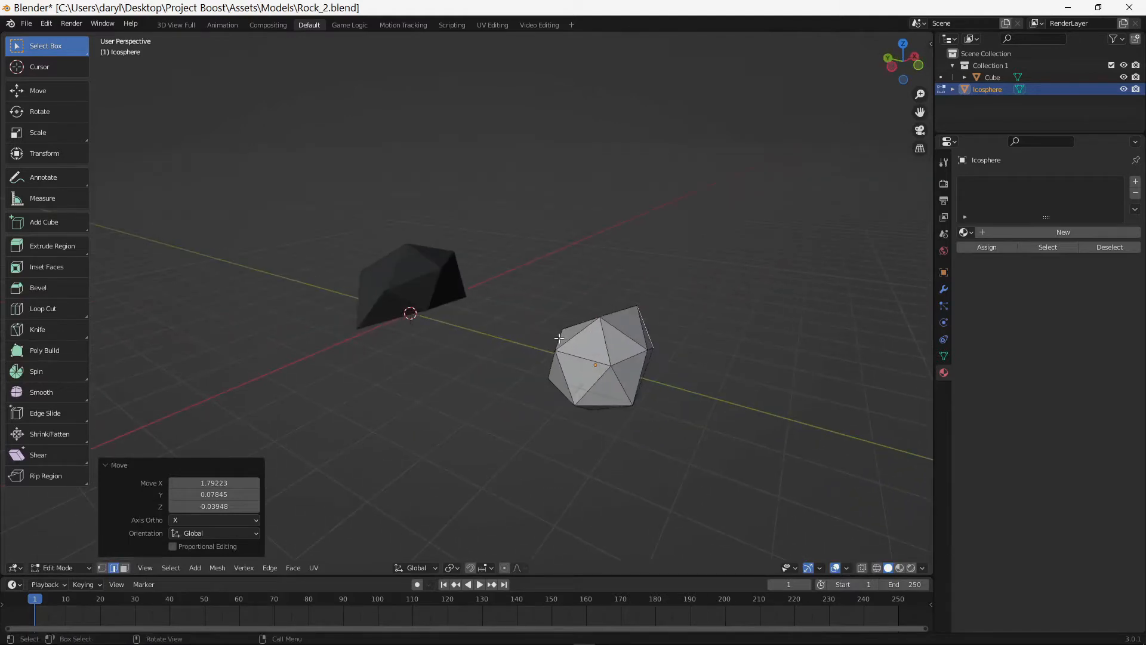
pyautogui.click(590, 352)
pyautogui.press('g')
pyautogui.click(533, 342)
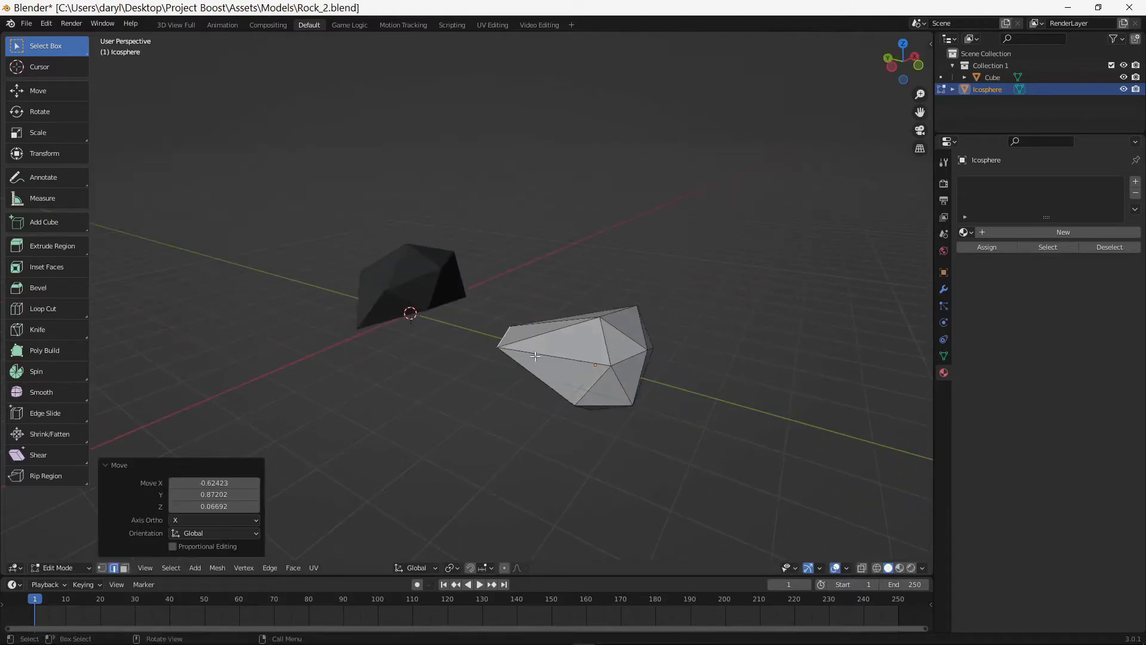
# Step: Pull an edge of the ico sphere down by about -0.98 in Z and shift it again to form a pointed base
pyautogui.moveTo(540, 364)
pyautogui.mouseDown(button='middle')
pyautogui.moveTo(550, 296)
pyautogui.moveTo(540, 381)
pyautogui.mouseUp(button='middle')
pyautogui.click(605, 288)
pyautogui.press('g')
pyautogui.click(535, 435)
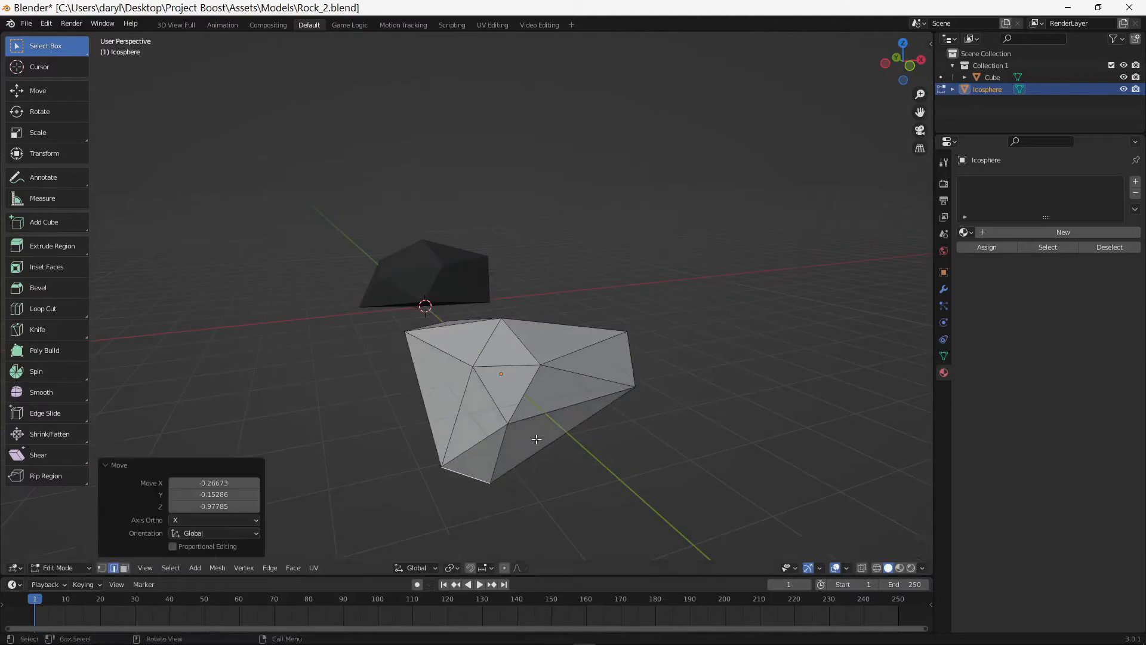
pyautogui.moveTo(535, 435); pyautogui.dragTo(556, 462, button='middle')
pyautogui.press('g')
pyautogui.click(476, 400)
# Step: Return to Object Mode and delete the reshaped ico sphere
pyautogui.press('Tab')
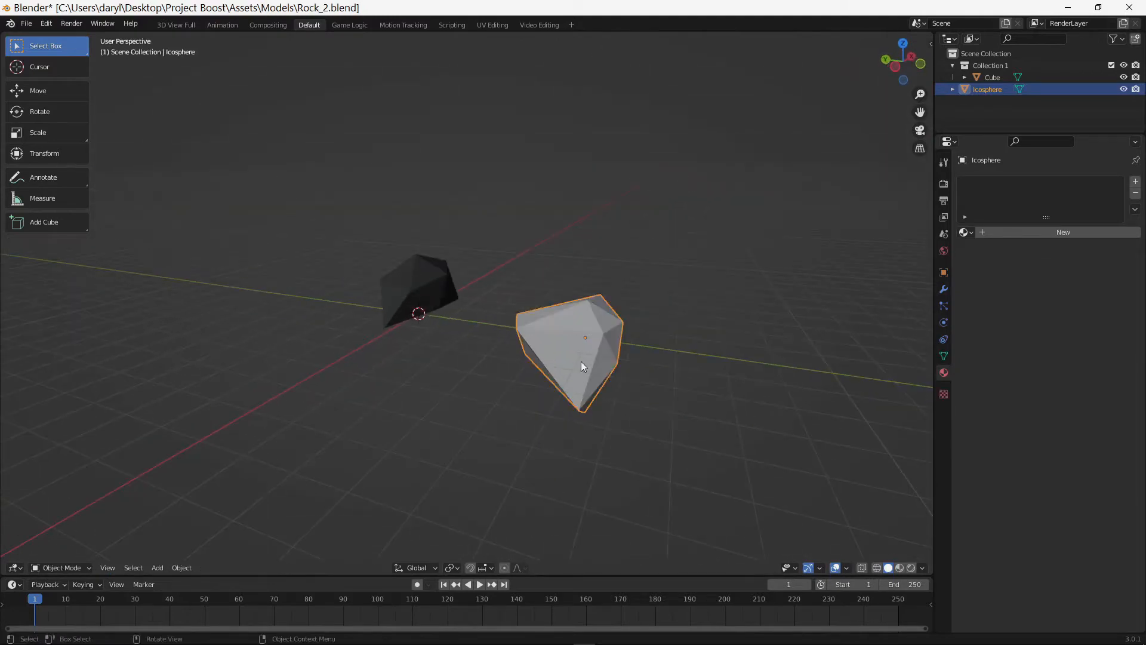
pyautogui.press('Delete')
pyautogui.moveTo(582, 361); pyautogui.dragTo(371, 289, button='middle')
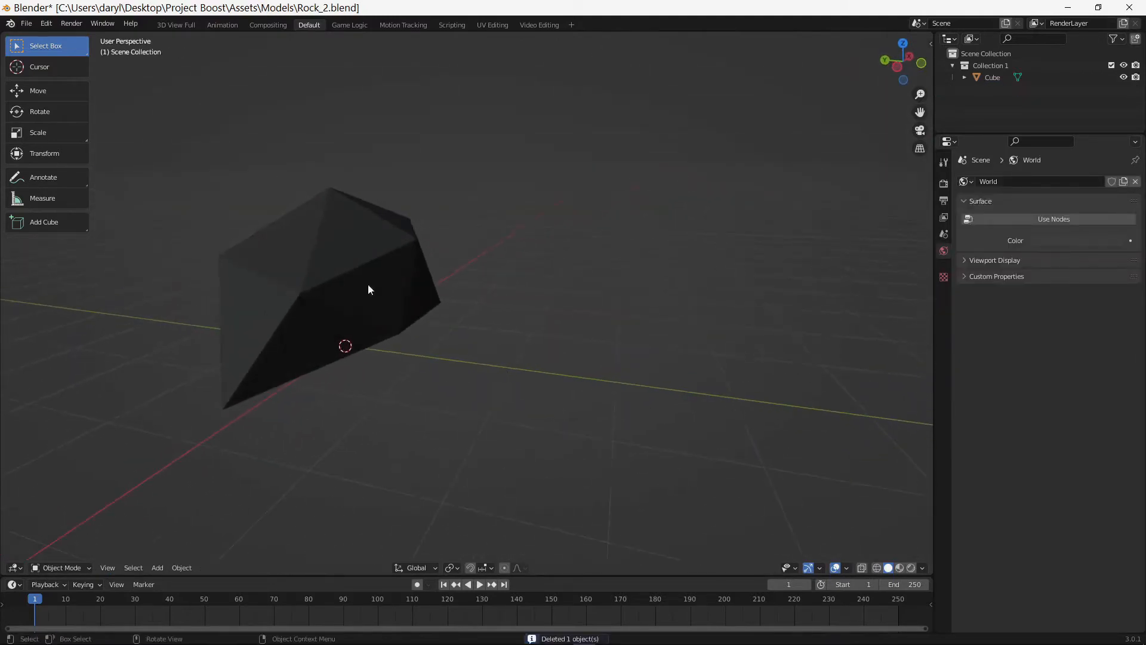
# Step: Select the existing dark rock and examine its faceted shape from several sides
pyautogui.click(371, 289)
pyautogui.moveTo(558, 279); pyautogui.dragTo(385, 396, button='middle')
pyautogui.scroll(3, 520, 391)
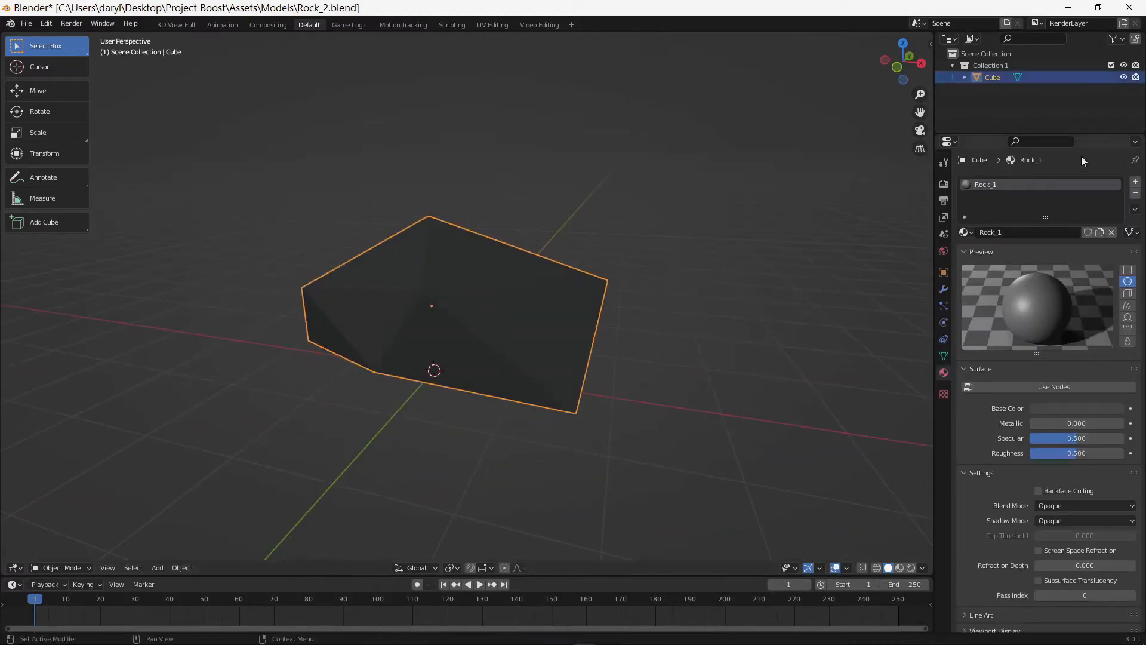
pyautogui.moveTo(416, 297); pyautogui.dragTo(898, 352, button='middle')
pyautogui.moveTo(778, 249); pyautogui.dragTo(682, 261, button='middle')
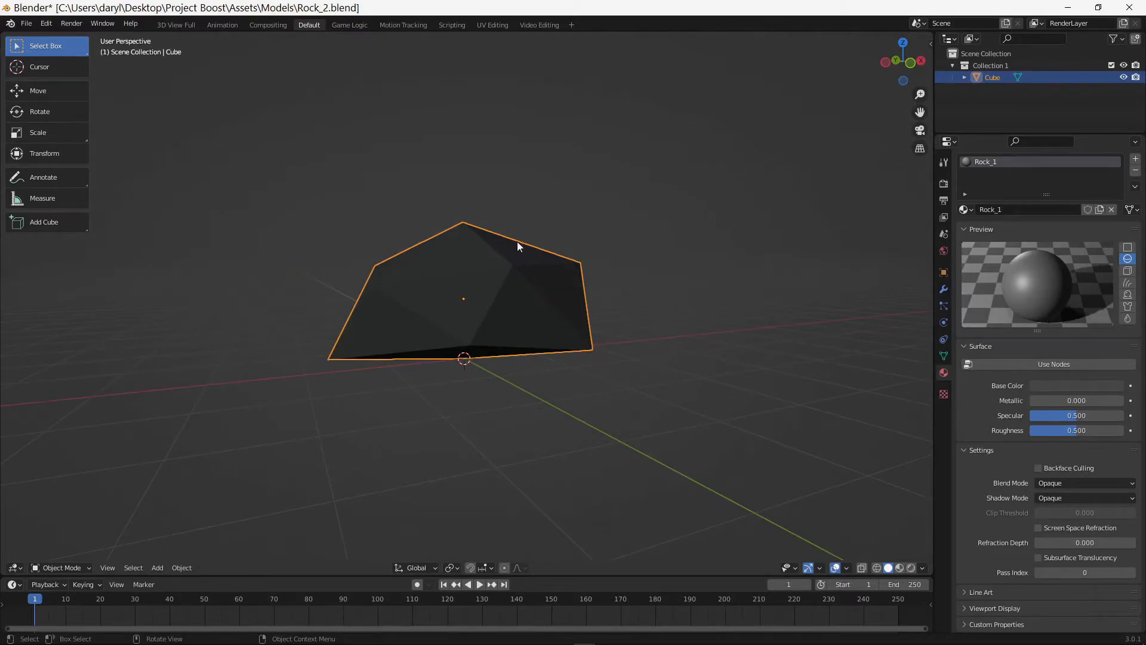
pyautogui.moveTo(517, 241); pyautogui.dragTo(512, 327, button='middle')
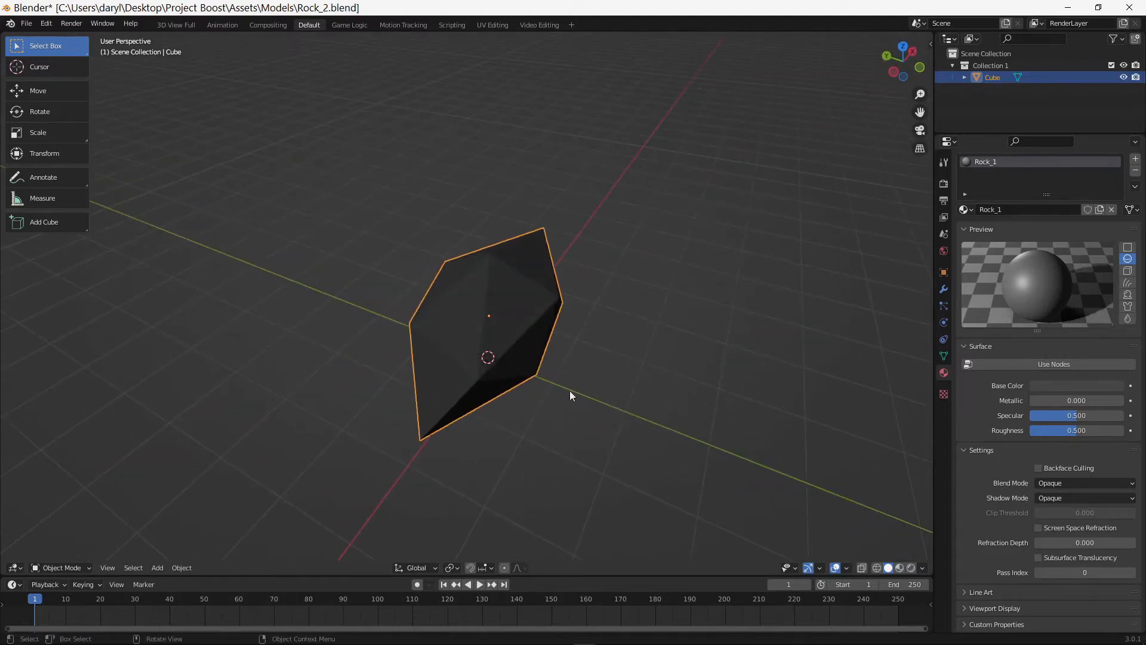
pyautogui.moveTo(573, 394); pyautogui.dragTo(508, 421, button='middle')
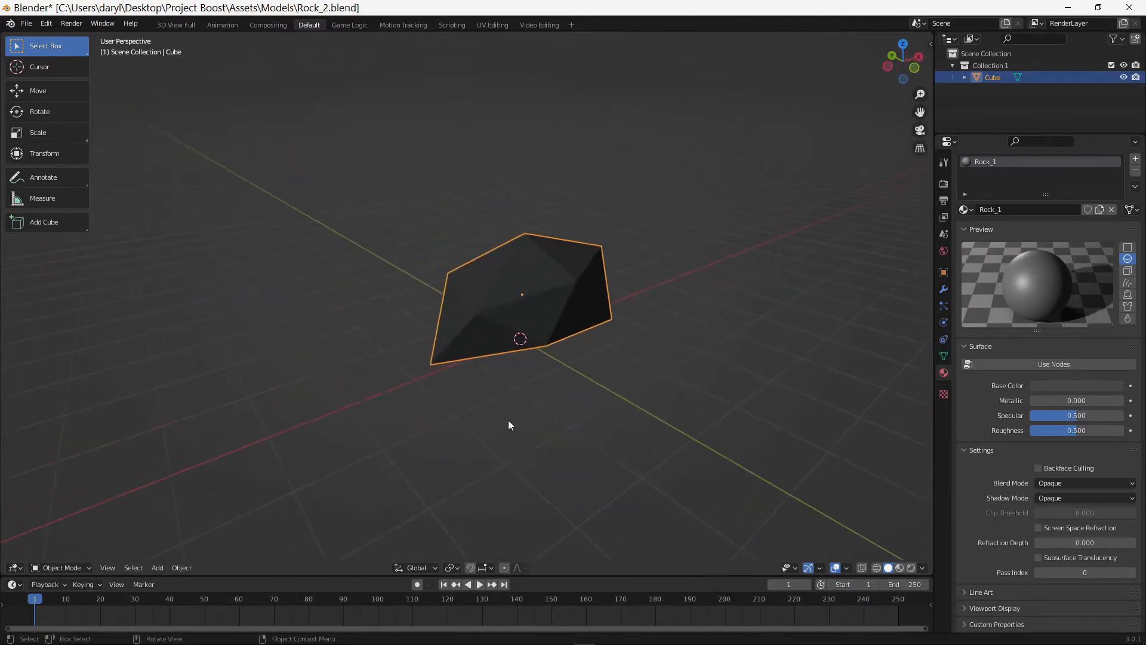
pyautogui.scroll(3, 511, 422)
pyautogui.keyDown('shift'); pyautogui.moveTo(587, 429); pyautogui.dragTo(567, 431, button='middle'); pyautogui.keyUp('shift')
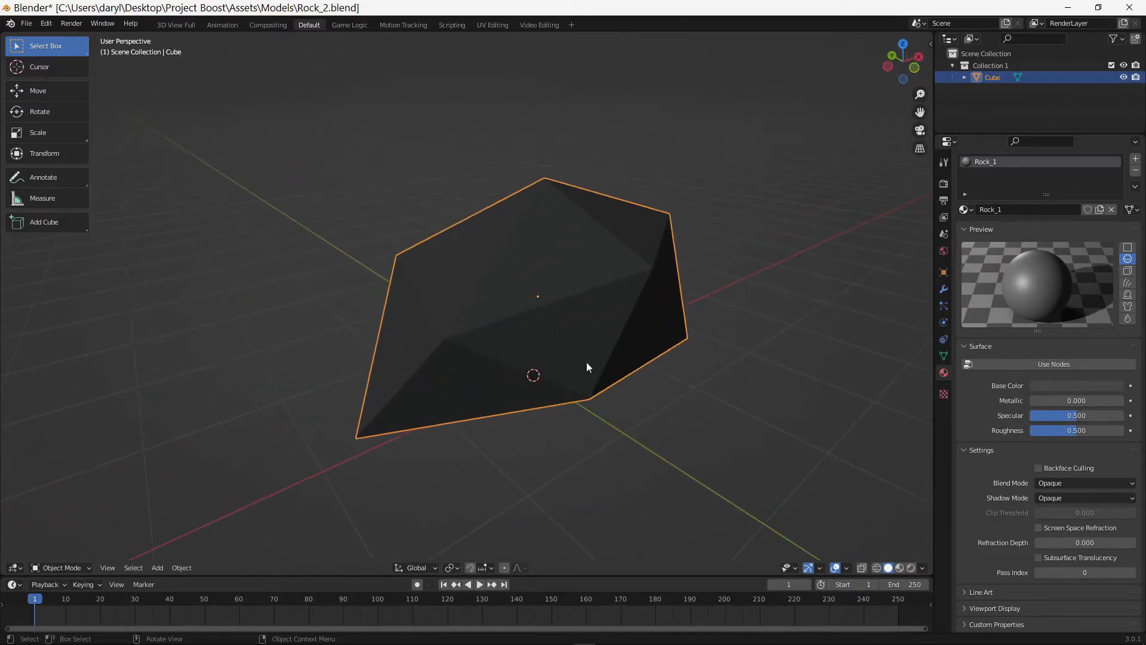
# Step: Put the dark rock in Edit Mode and select its entire mesh
pyautogui.press('Tab')
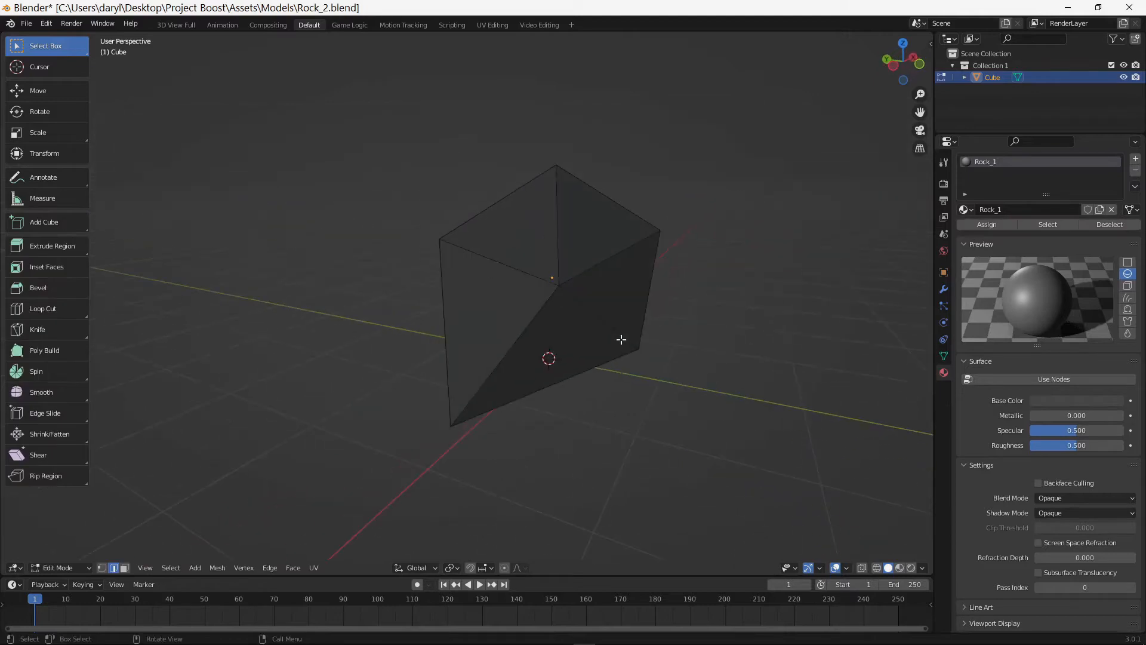
pyautogui.press('a')
pyautogui.moveTo(621, 339); pyautogui.dragTo(541, 350, button='middle')
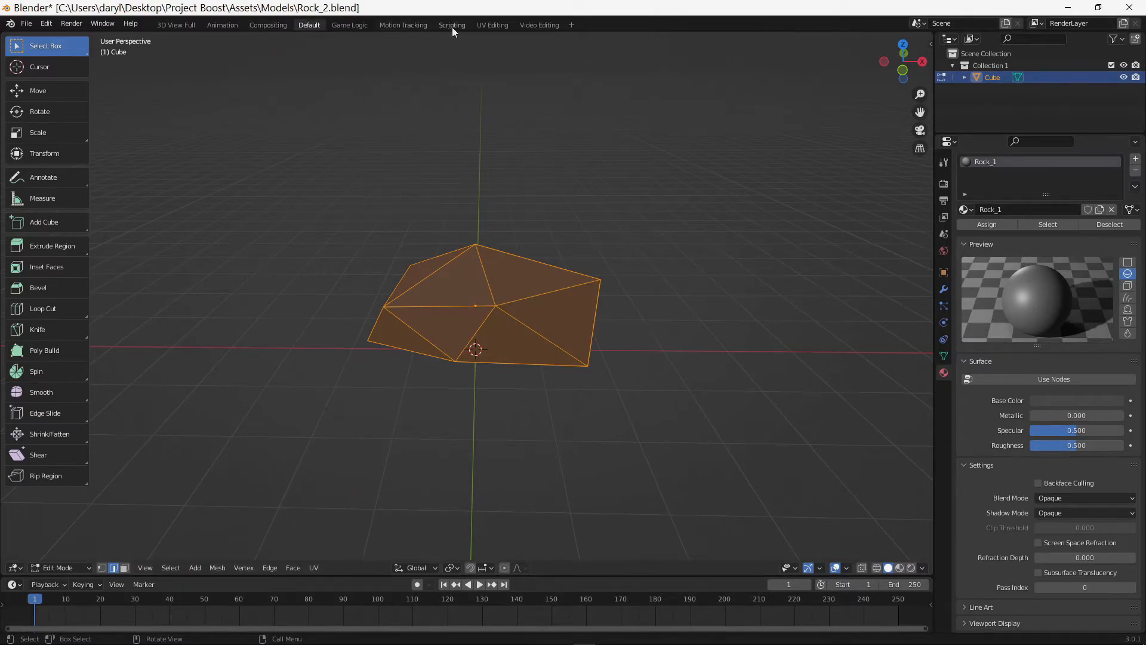
# Step: Switch to the UV Editing workspace and change the empty image area into a UV Editor
pyautogui.click(490, 25)
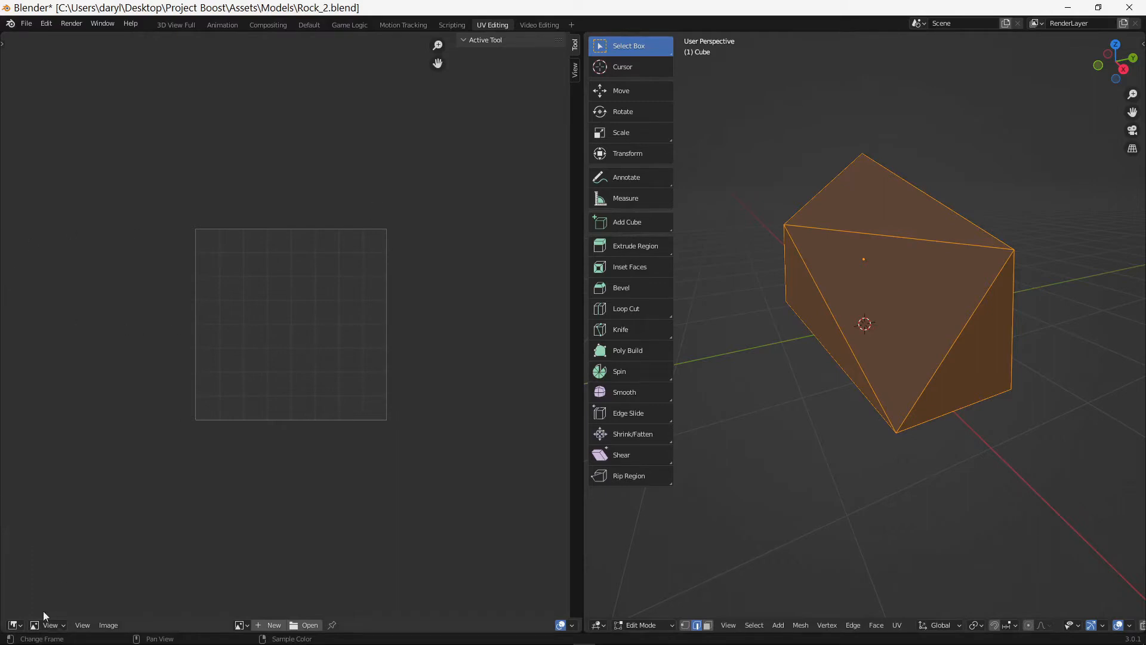
pyautogui.click(11, 626)
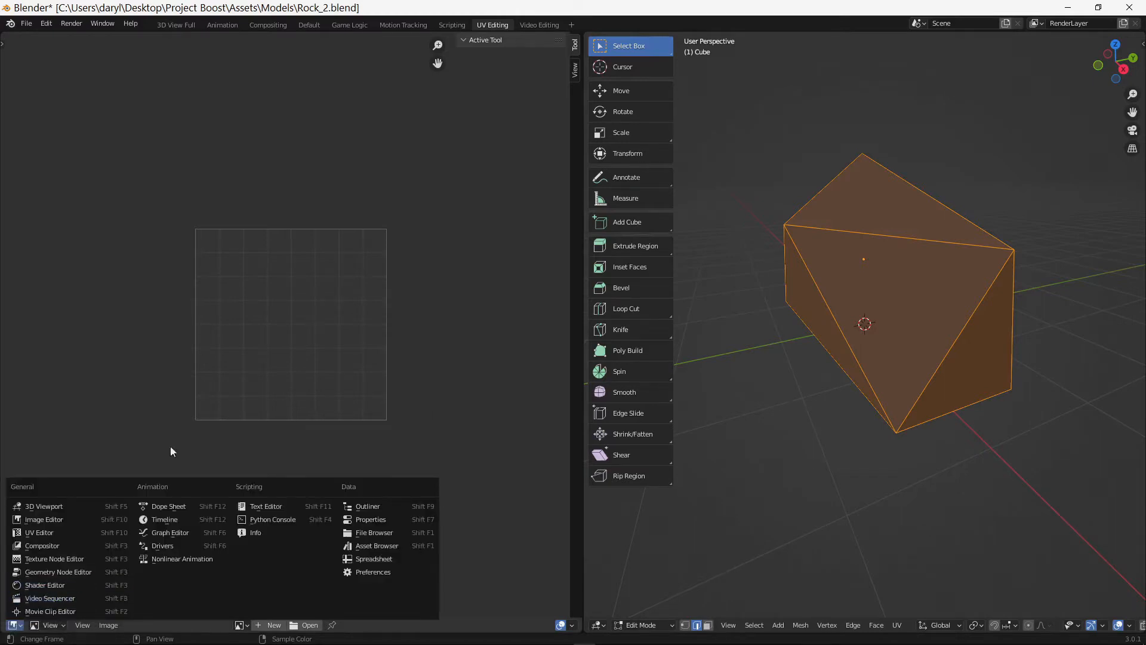
pyautogui.click(10, 627)
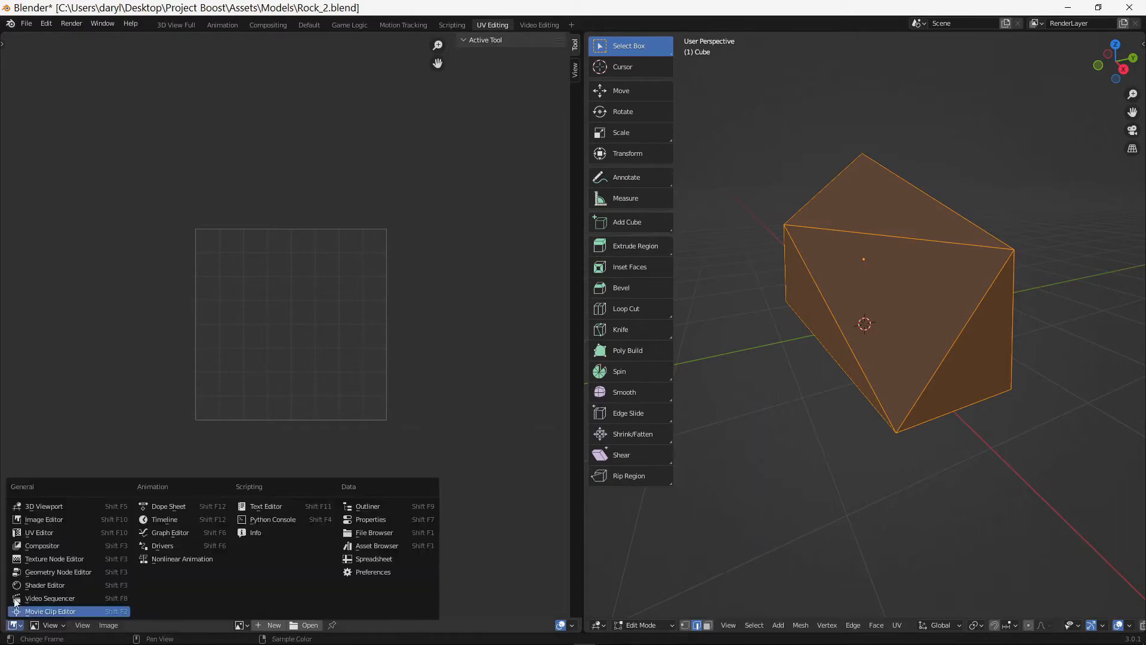
pyautogui.click(29, 535)
pyautogui.scroll(2, 253, 424)
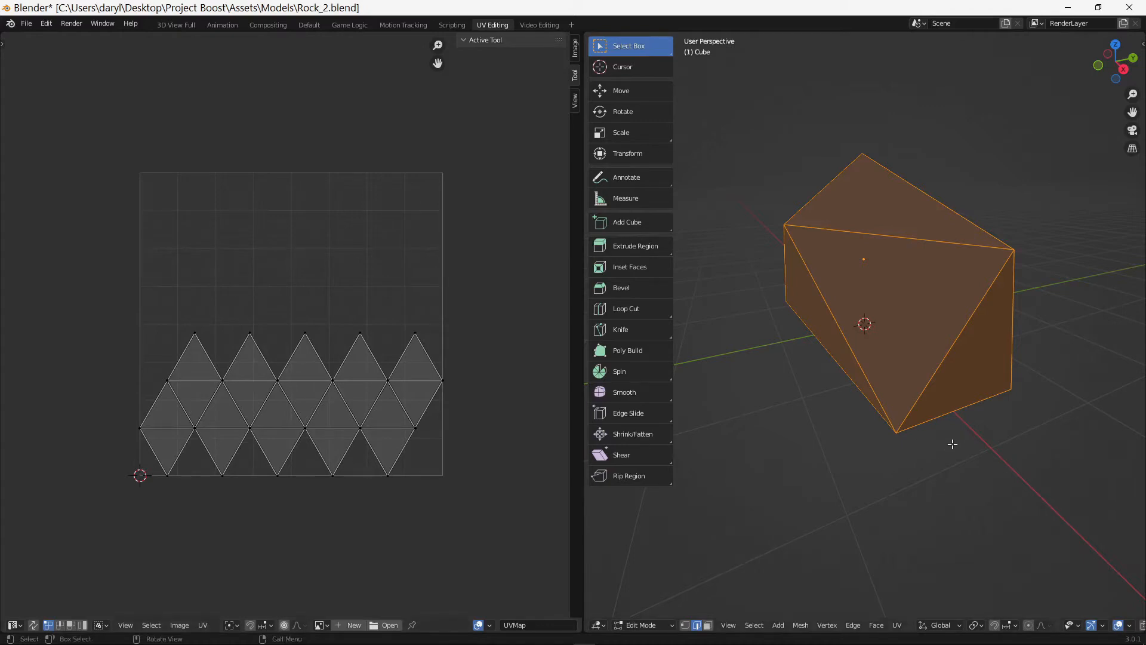
# Step: Select every edge of the rock and mark them all as seams
pyautogui.moveTo(954, 440); pyautogui.dragTo(934, 422, button='middle')
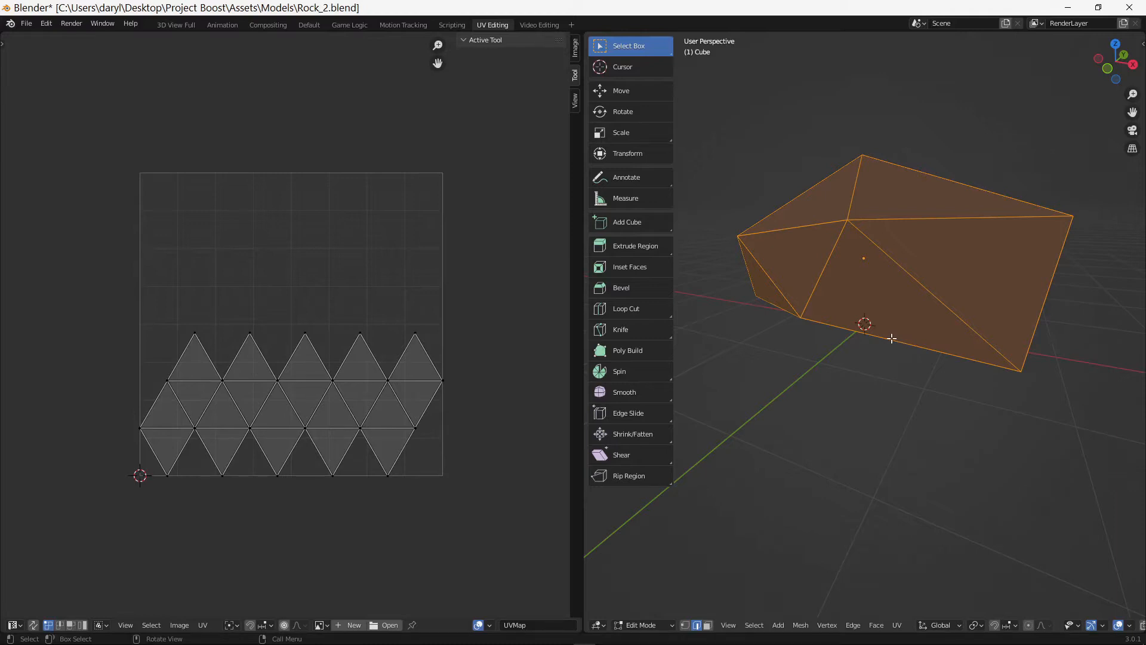
pyautogui.moveTo(886, 338); pyautogui.dragTo(879, 310, button='middle')
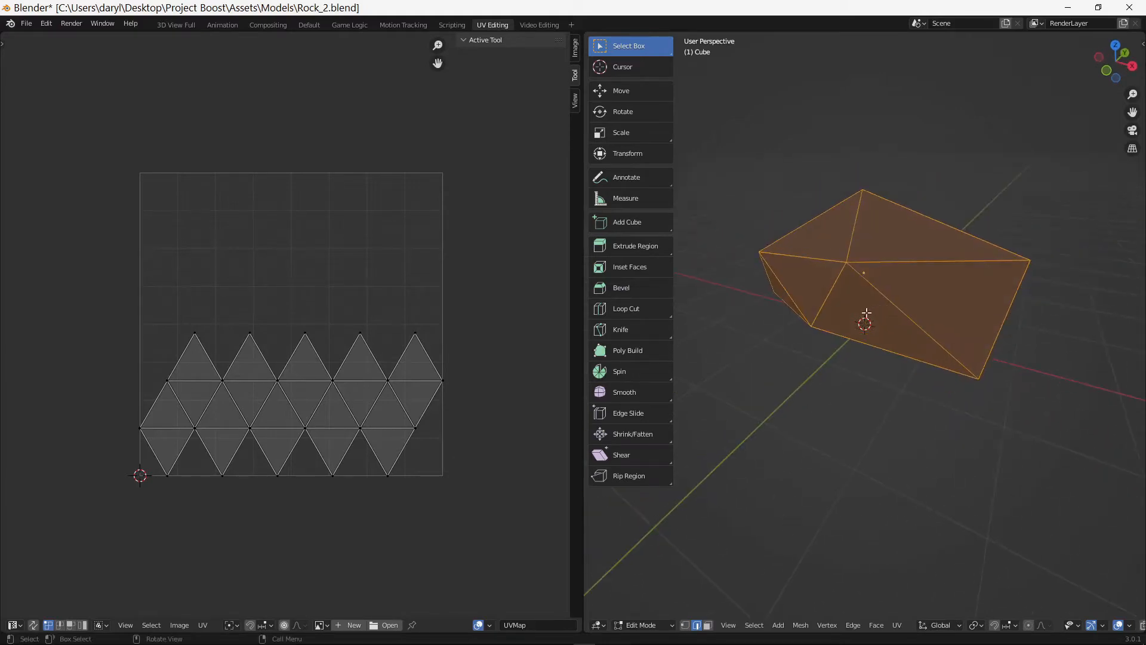
pyautogui.moveTo(866, 233); pyautogui.dragTo(878, 289, button='middle')
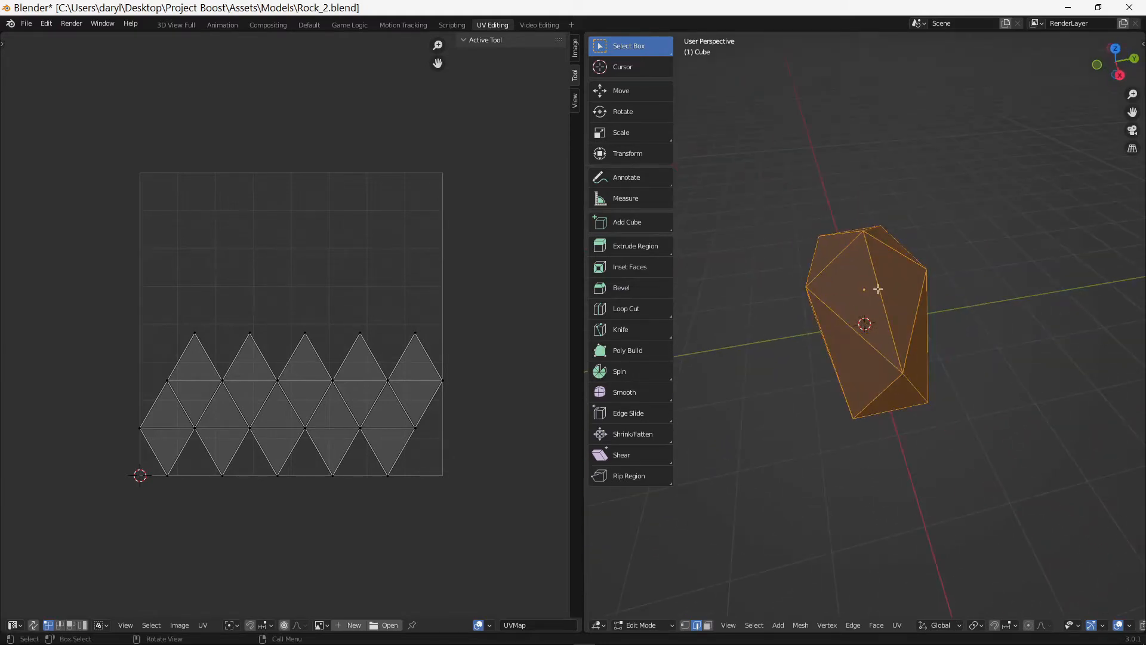
pyautogui.click(878, 291)
pyautogui.moveTo(913, 354); pyautogui.dragTo(830, 347, button='middle')
pyautogui.click(840, 305)
pyautogui.moveTo(909, 345); pyautogui.dragTo(849, 349, button='middle')
pyautogui.press('a')
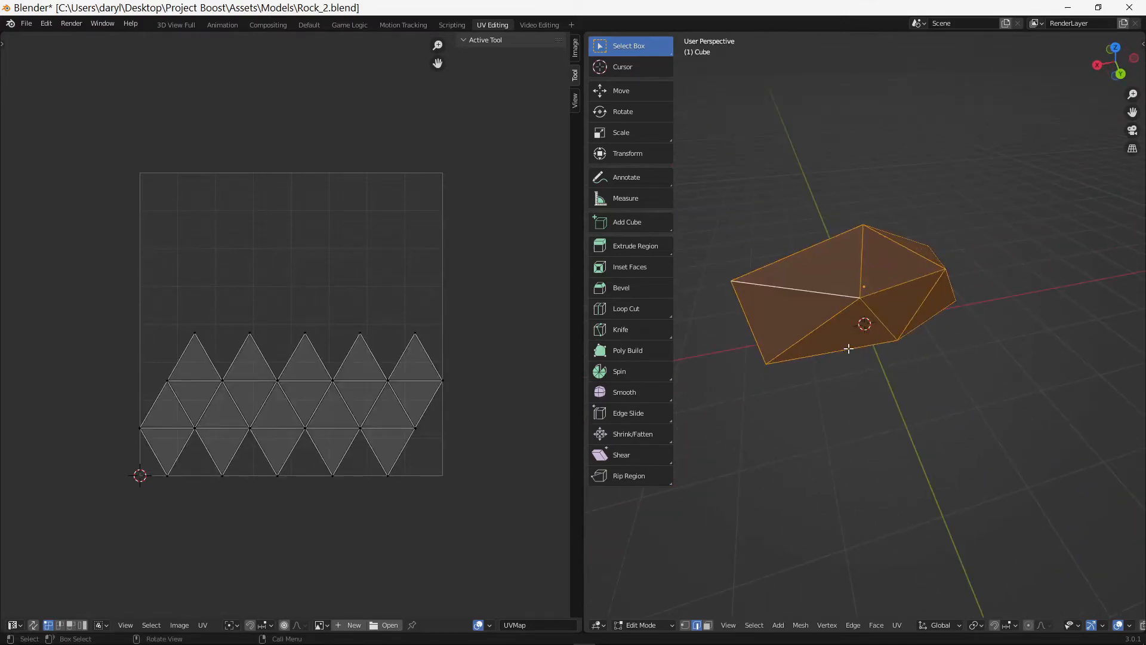
pyautogui.rightClick(837, 270)
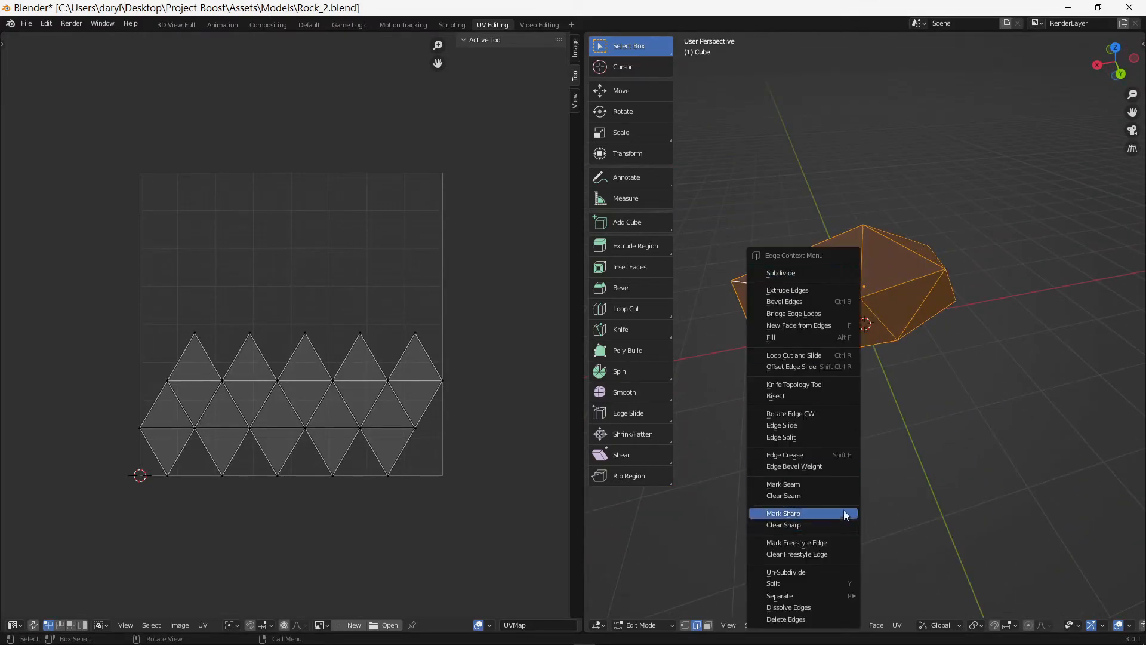
pyautogui.click(826, 483)
# Step: Examine the seams around the rock from several sides and compare them with its current UV layout
pyautogui.scroll(5, 836, 288)
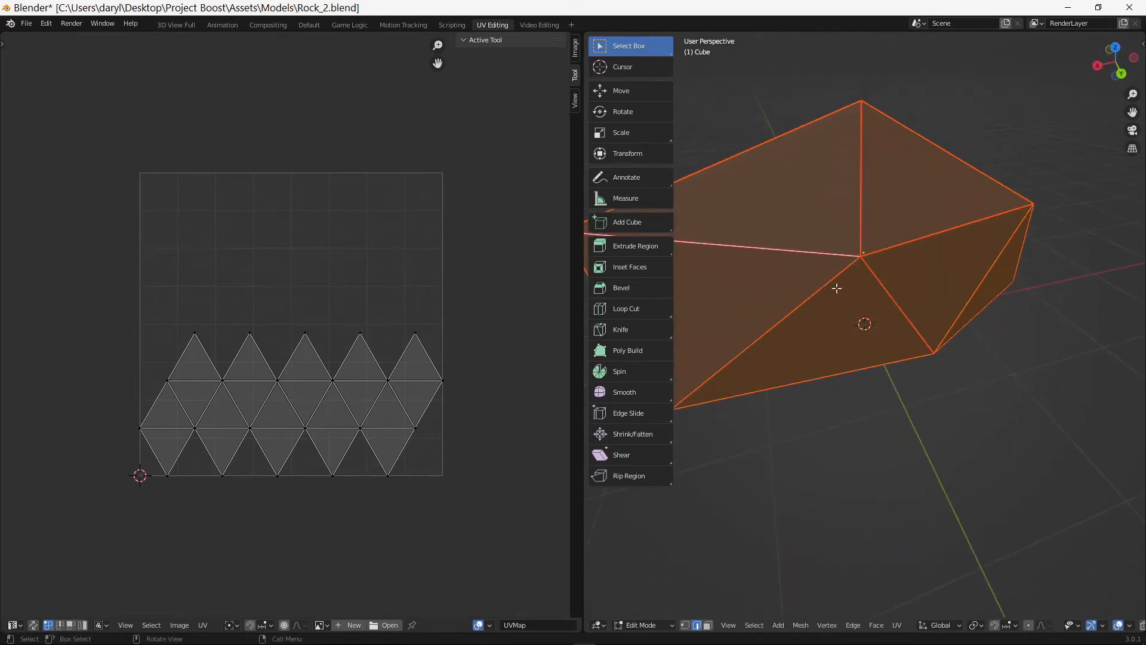
pyautogui.scroll(-5, 931, 258)
pyautogui.moveTo(931, 258); pyautogui.dragTo(908, 325, button='middle')
pyautogui.scroll(4, 880, 336)
pyautogui.scroll(-6, 879, 336)
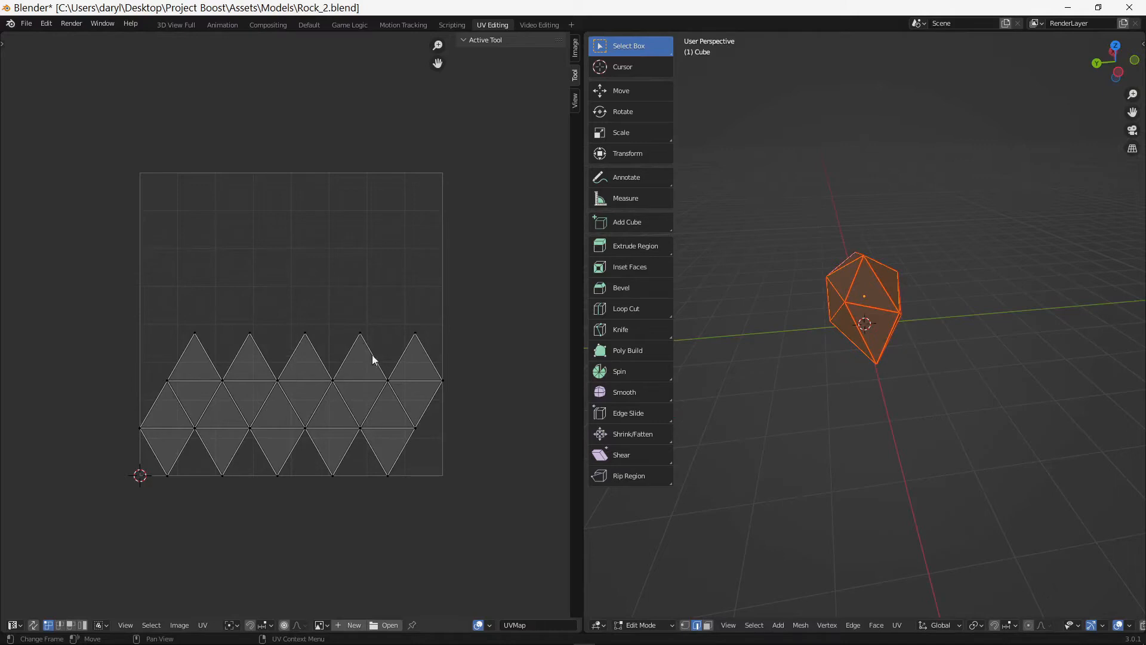
pyautogui.moveTo(840, 397); pyautogui.dragTo(686, 370, button='middle')
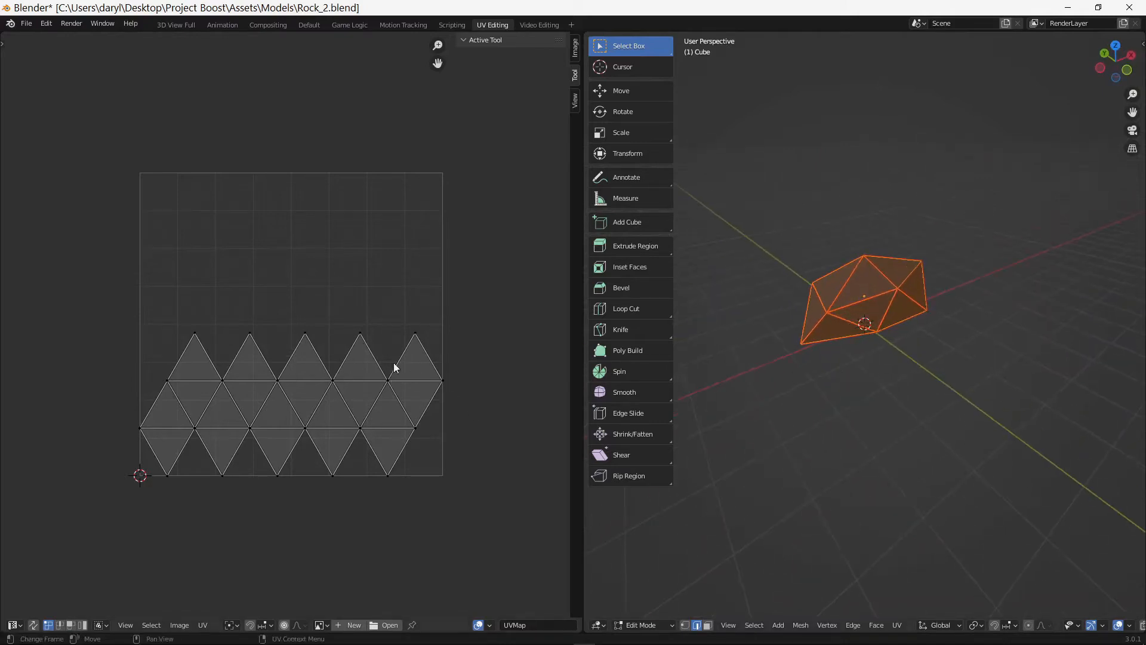
pyautogui.moveTo(157, 414); pyautogui.dragTo(222, 409, button='middle')
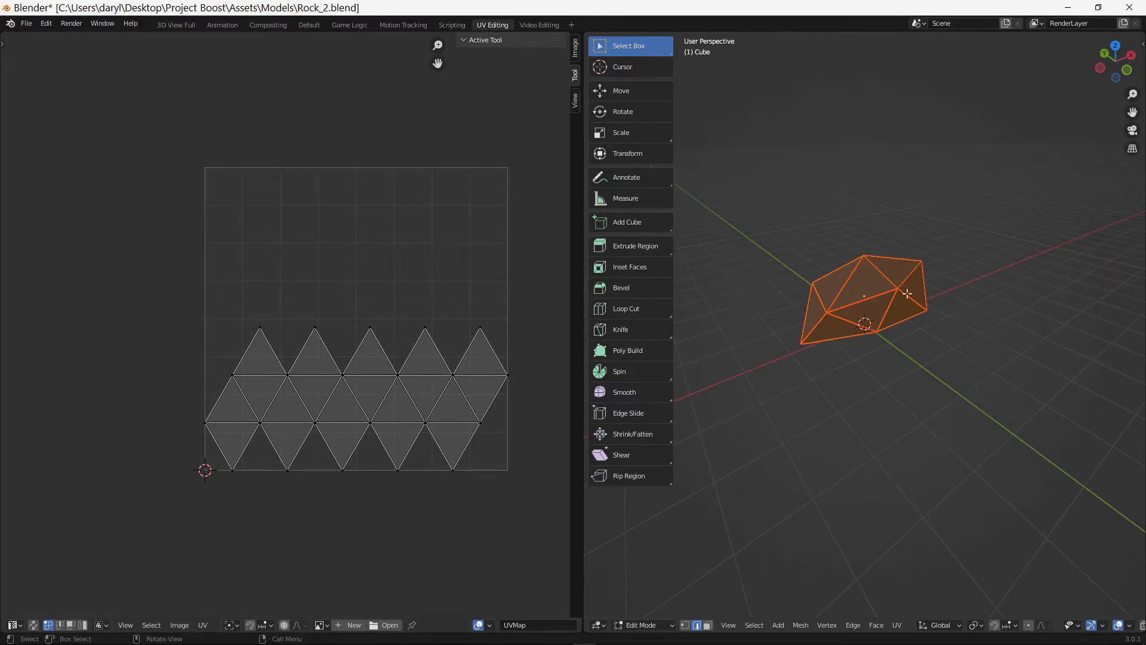
pyautogui.scroll(1, 887, 304)
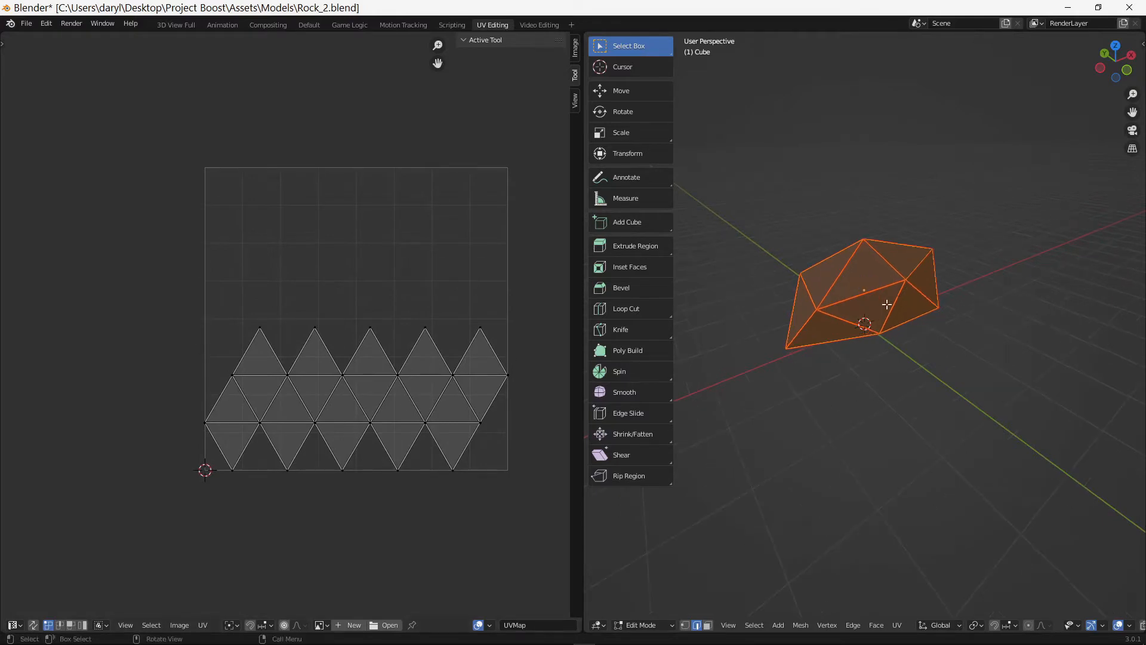
pyautogui.moveTo(854, 342); pyautogui.dragTo(972, 363, button='middle')
pyautogui.moveTo(892, 368); pyautogui.dragTo(931, 376, button='middle')
pyautogui.scroll(-2, 956, 353)
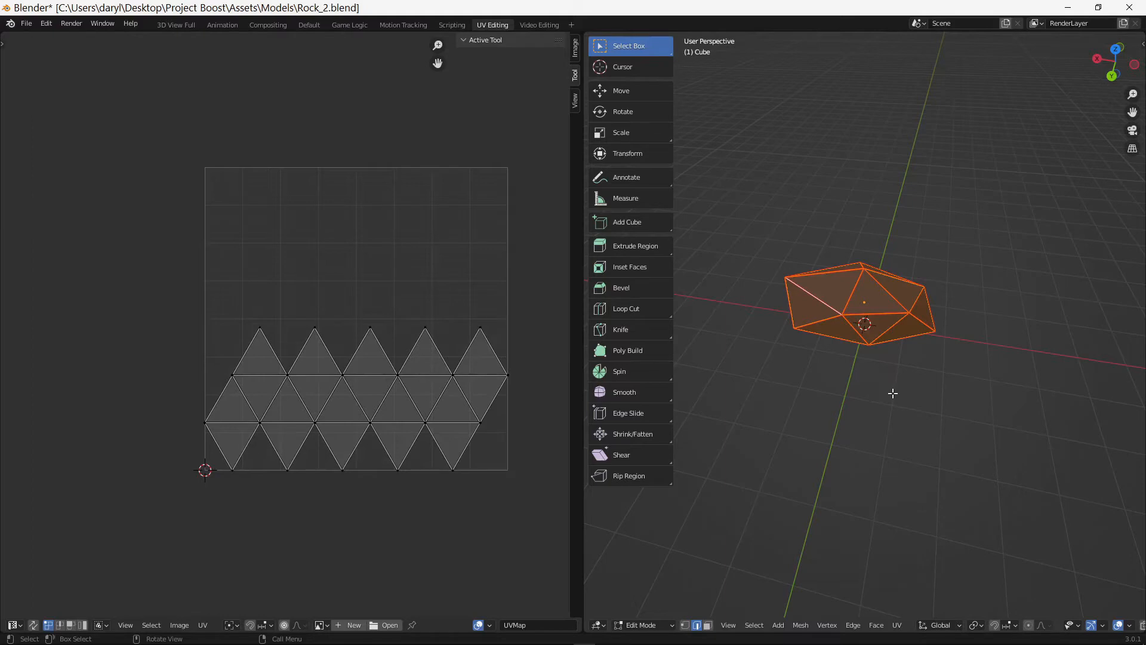
# Step: Unwrap the rock's selected faces along the marked seams
pyautogui.moveTo(890, 392)
pyautogui.mouseDown(button='middle')
pyautogui.moveTo(944, 386)
pyautogui.moveTo(842, 382)
pyautogui.moveTo(960, 366)
pyautogui.moveTo(944, 378)
pyautogui.moveTo(902, 377)
pyautogui.mouseUp(button='middle')
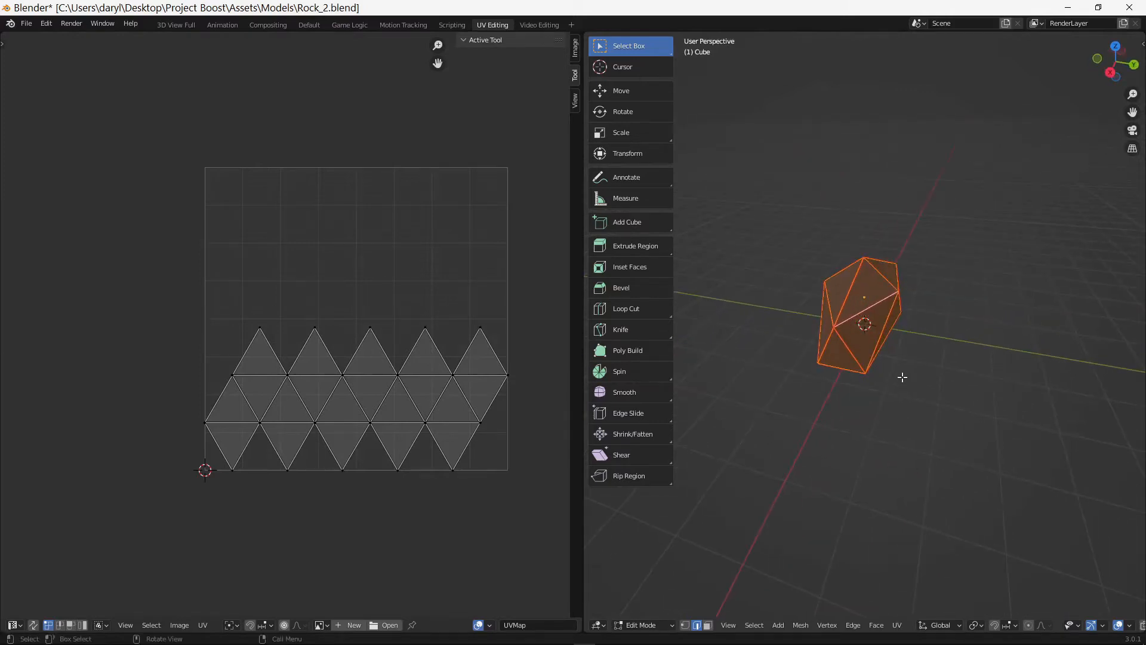
pyautogui.press('u')
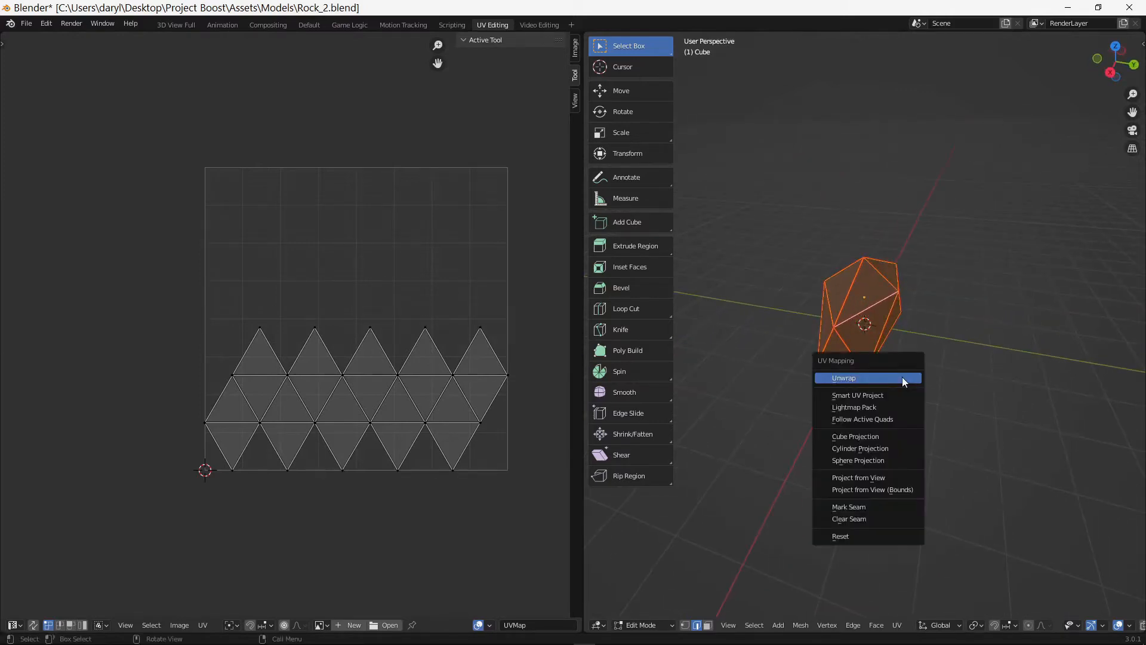
pyautogui.click(902, 377)
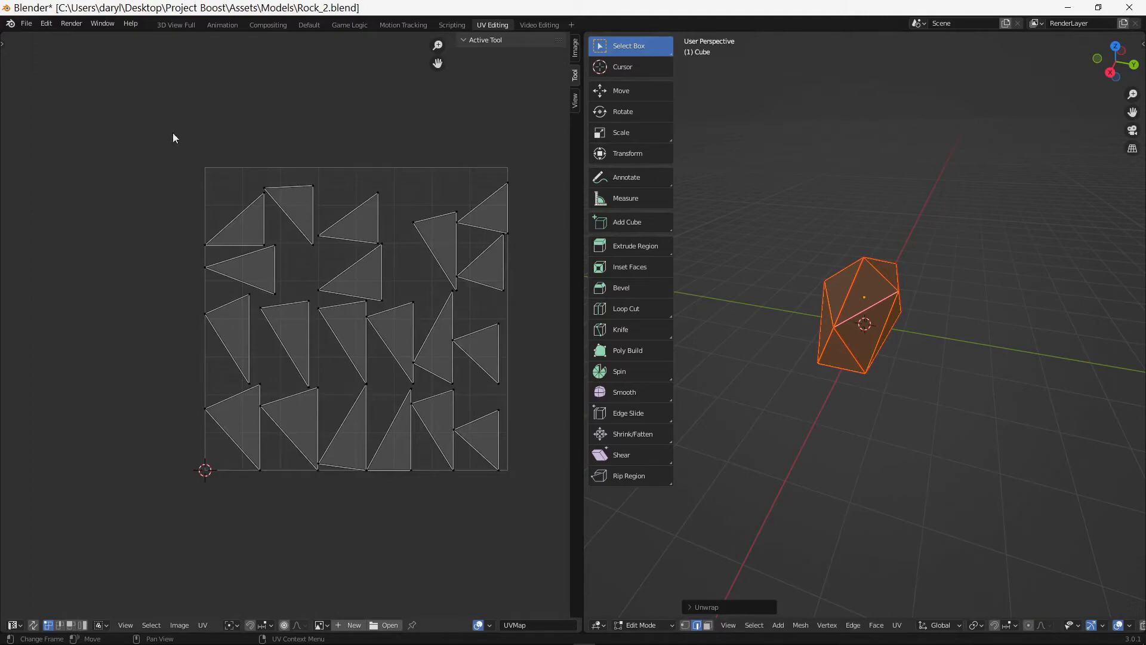
# Step: Try to pack the UV islands and average their scale without selecting them first
pyautogui.click(203, 625)
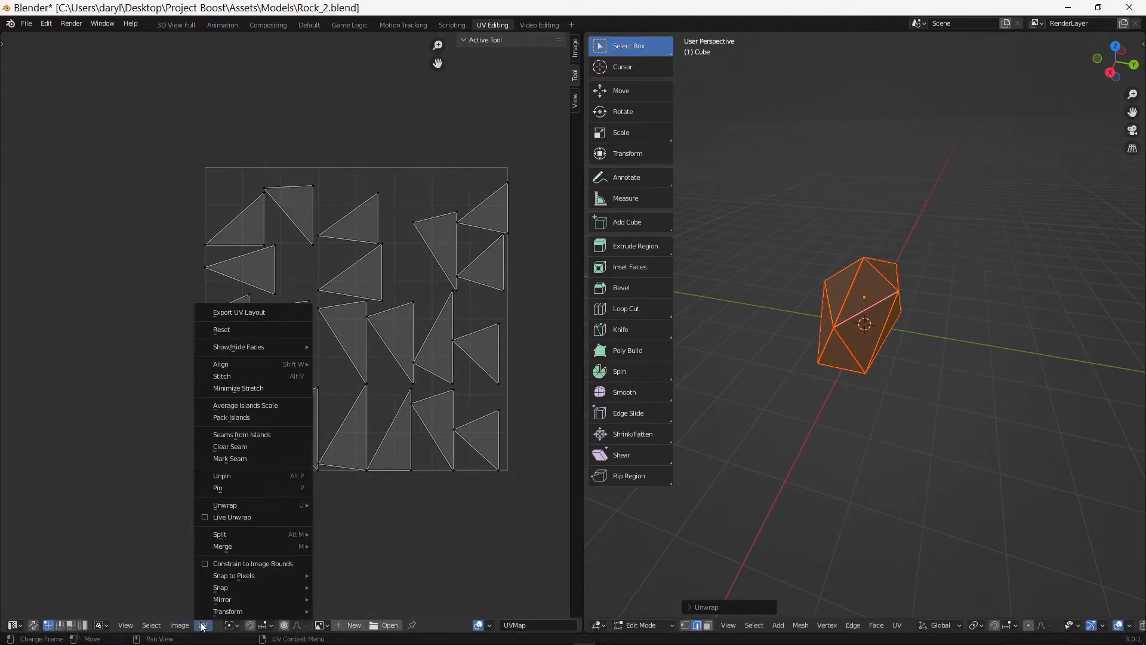
pyautogui.click(266, 417)
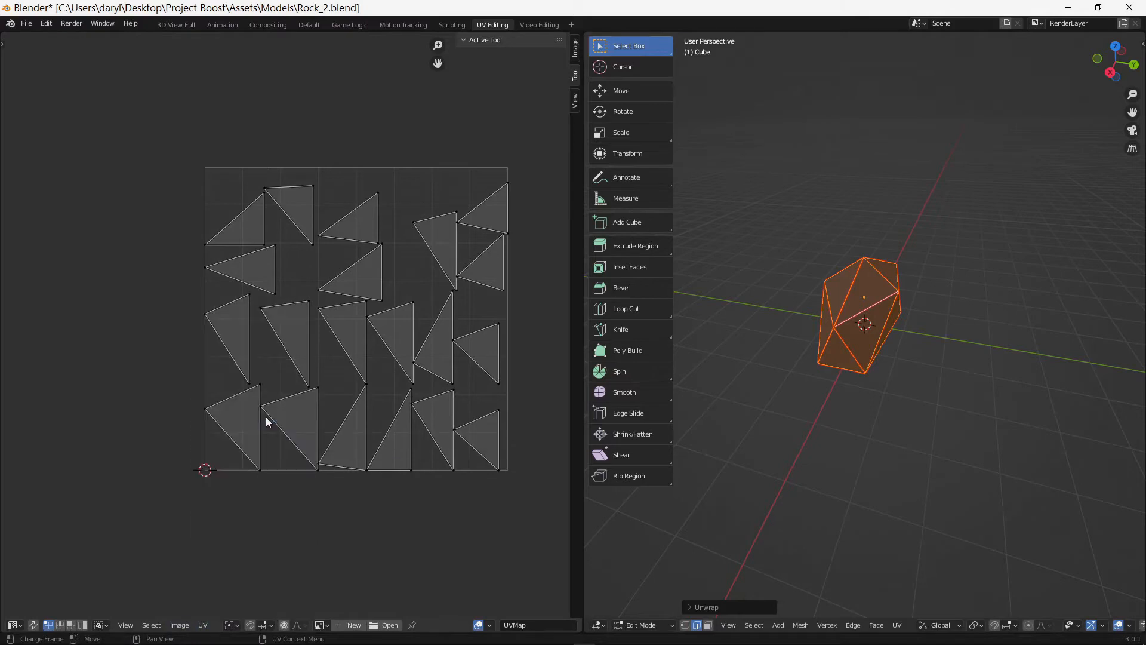
pyautogui.click(203, 624)
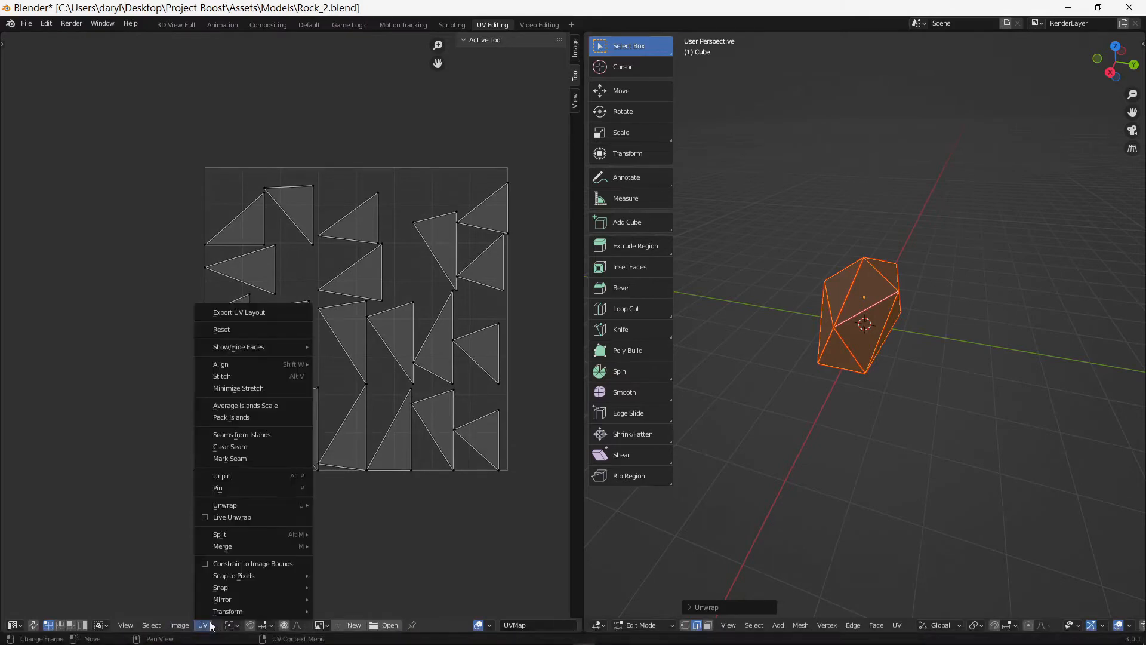
pyautogui.click(267, 403)
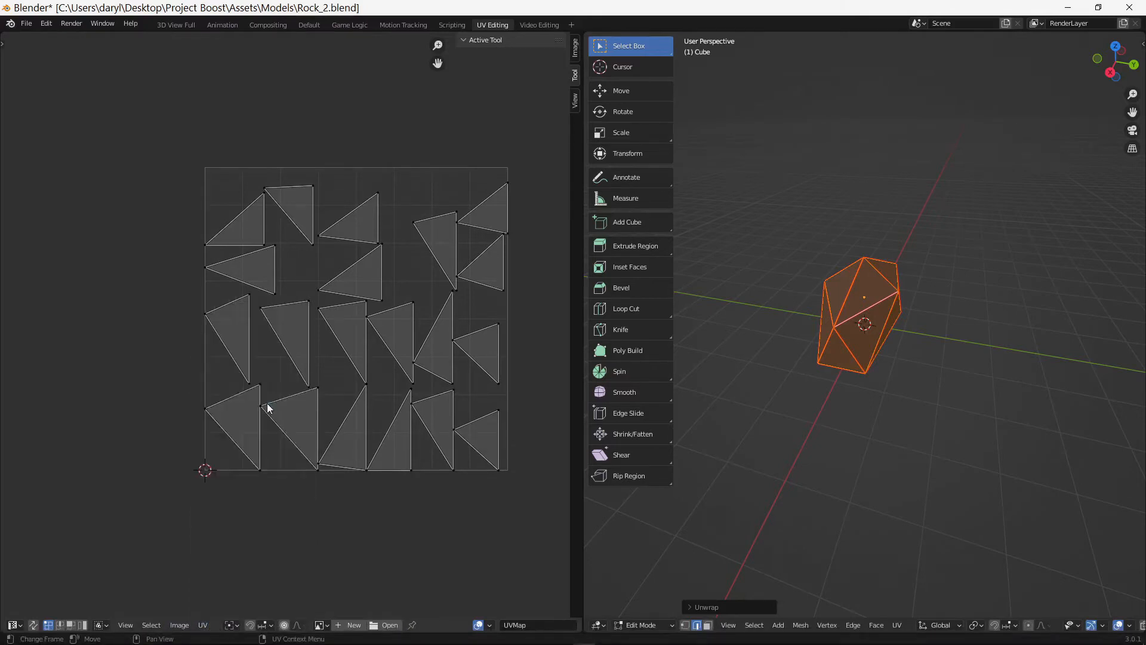
# Step: Select all of the rock's UV islands and pack them into the UV square
pyautogui.press('b')
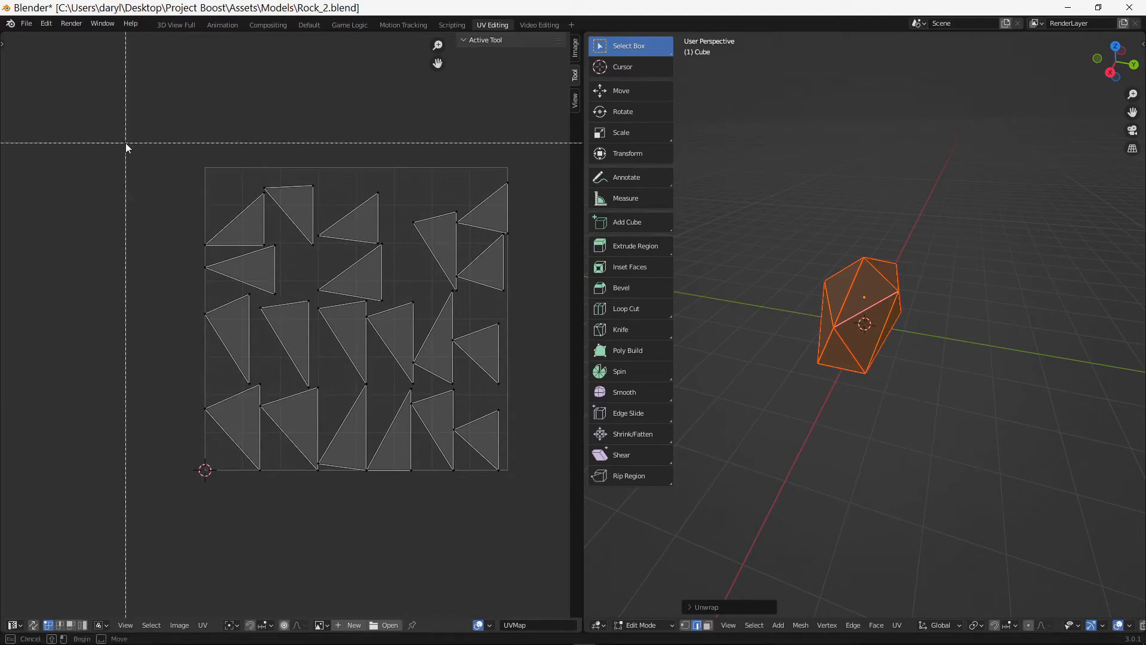
pyautogui.moveTo(124, 124); pyautogui.dragTo(541, 561)
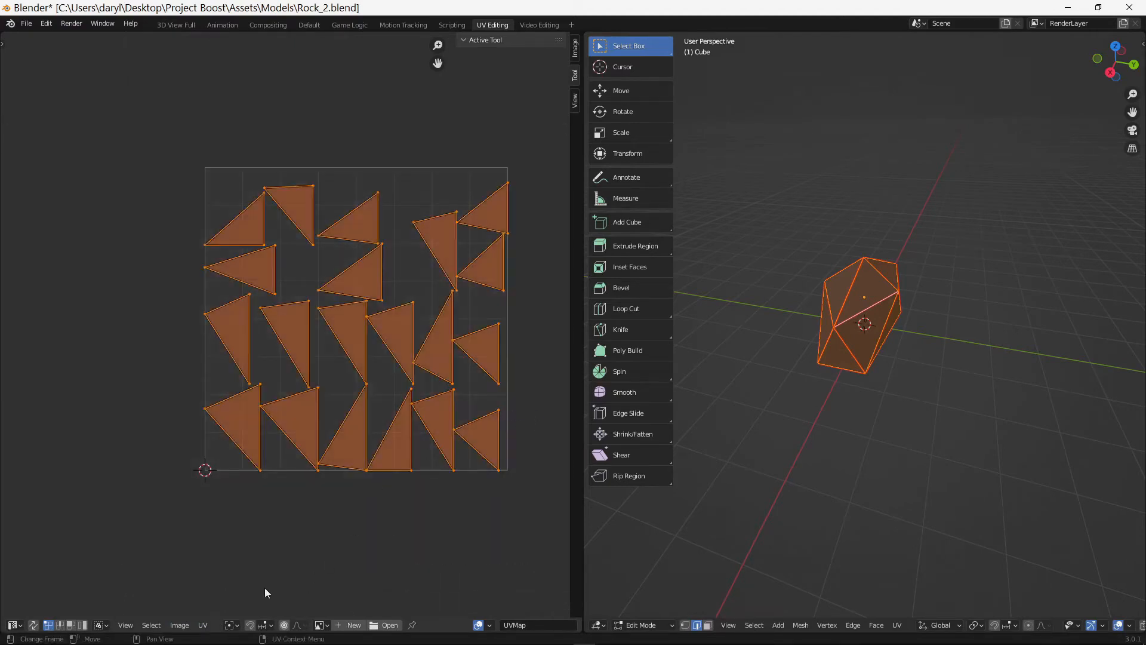
pyautogui.click(203, 624)
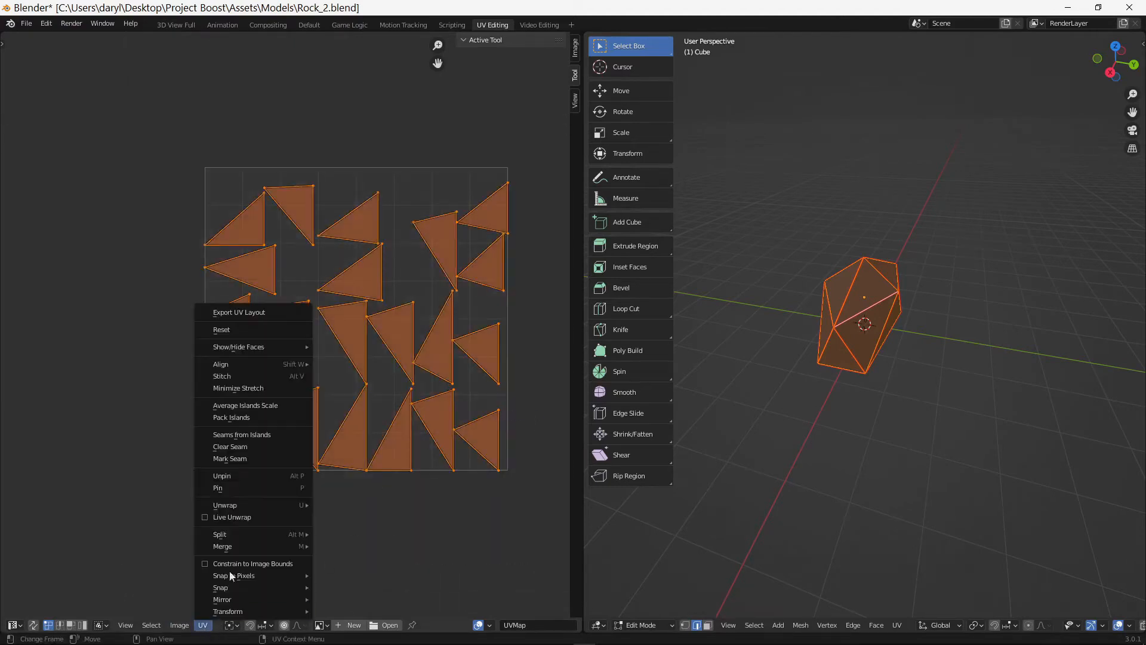
pyautogui.click(270, 416)
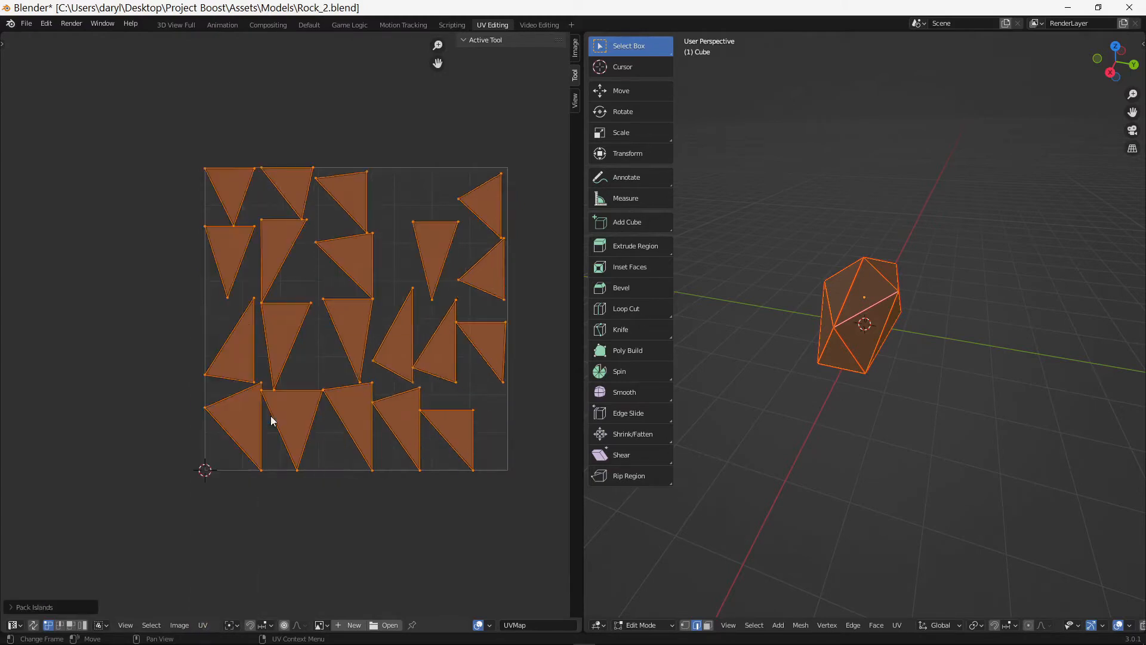
# Step: Shrink the rightmost UV island in the second row from the bottom slightly and shift it away from its neighbour
pyautogui.click(492, 411)
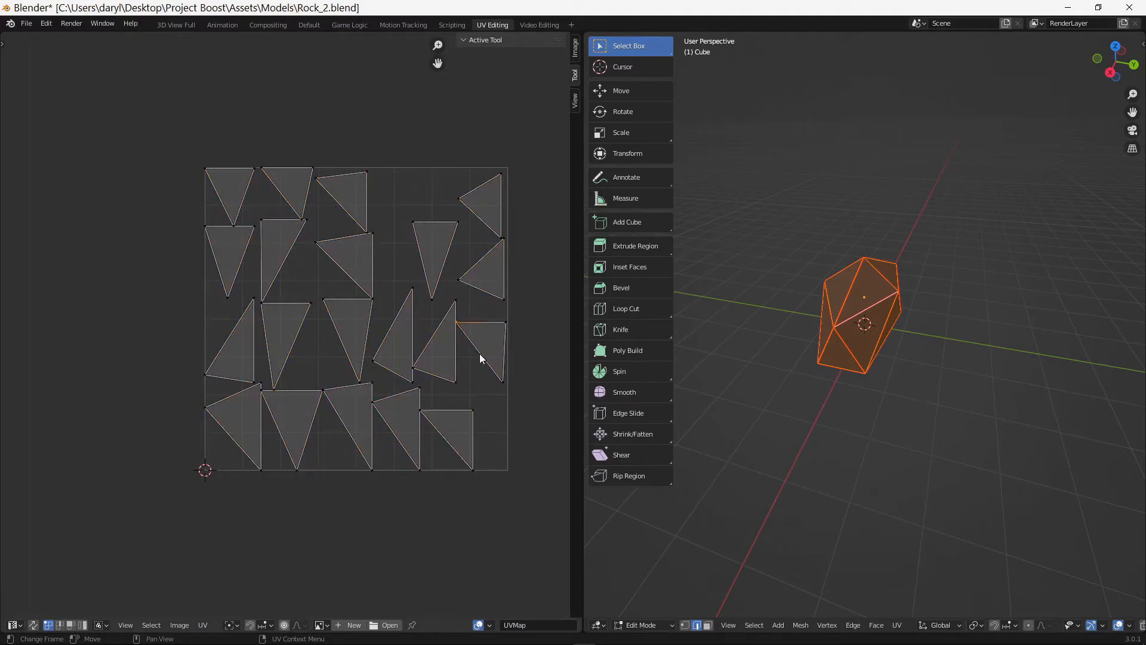
pyautogui.press('l')
pyautogui.press('s')
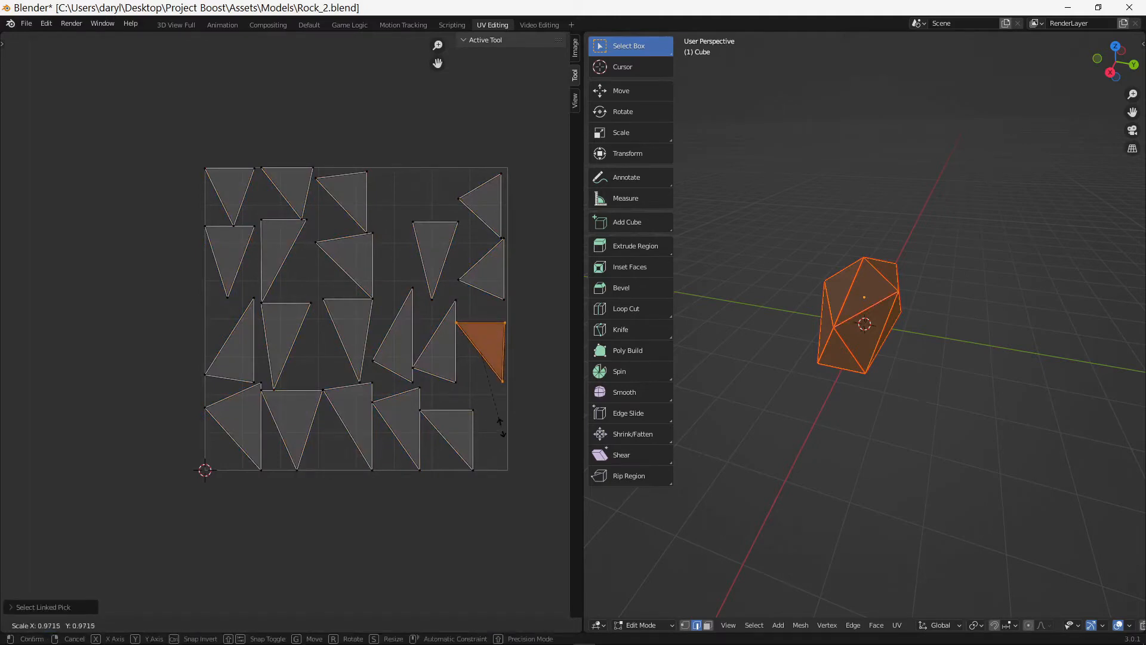
pyautogui.click(501, 423)
pyautogui.press('g')
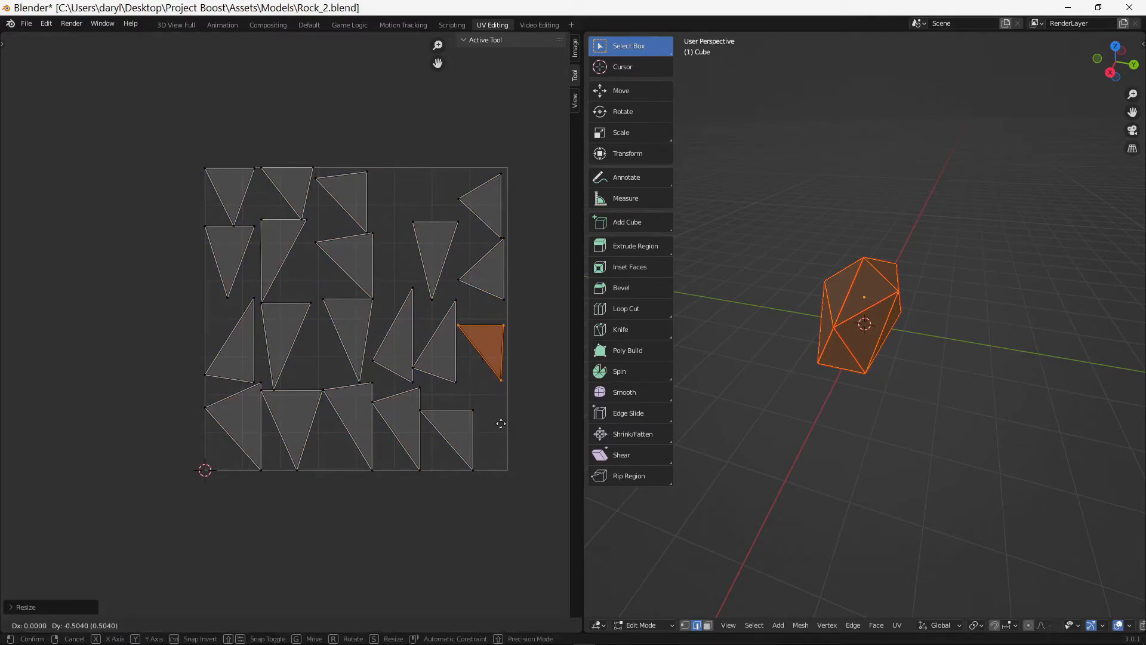
pyautogui.click(496, 439)
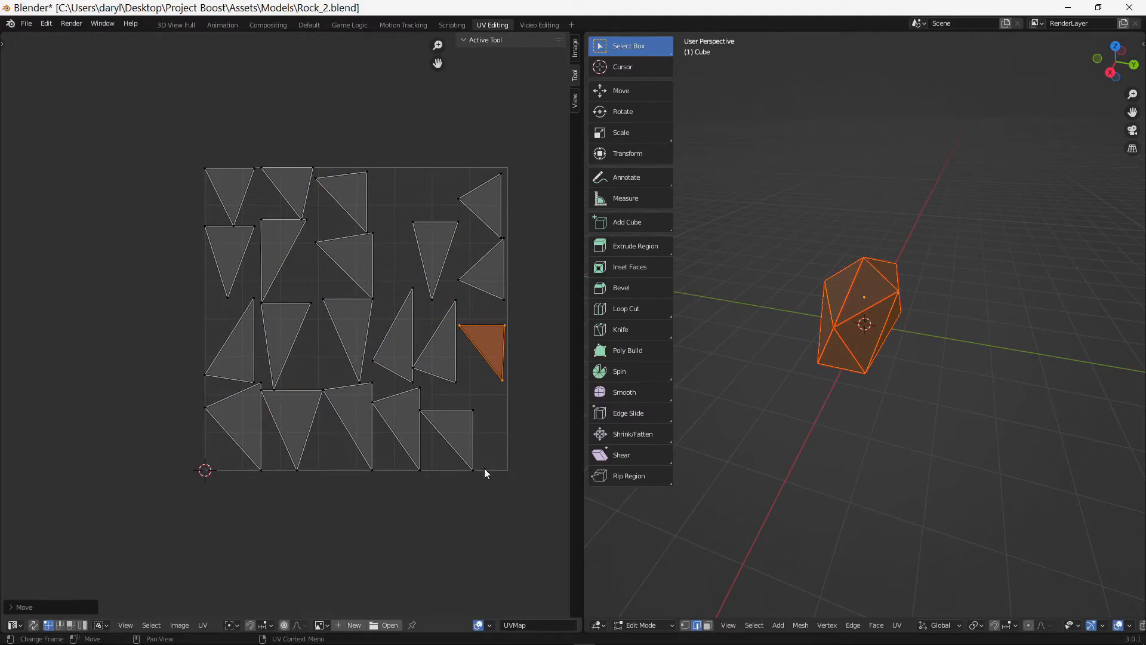
# Step: Move the two rightmost UV islands of the bottom row sideways to leave gaps between them and the neighbouring islands
pyautogui.press('l')
pyautogui.hotkey('alt', 'a')
pyautogui.press('l')
pyautogui.press('g')
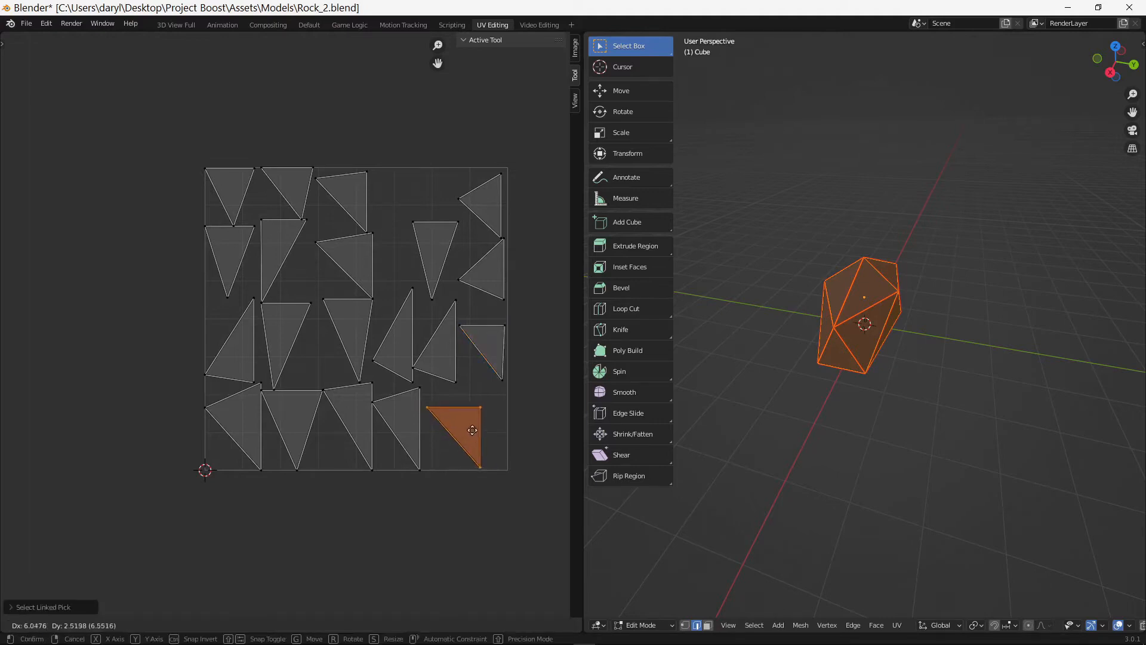
pyautogui.click(488, 431)
pyautogui.hotkey('alt', 'a')
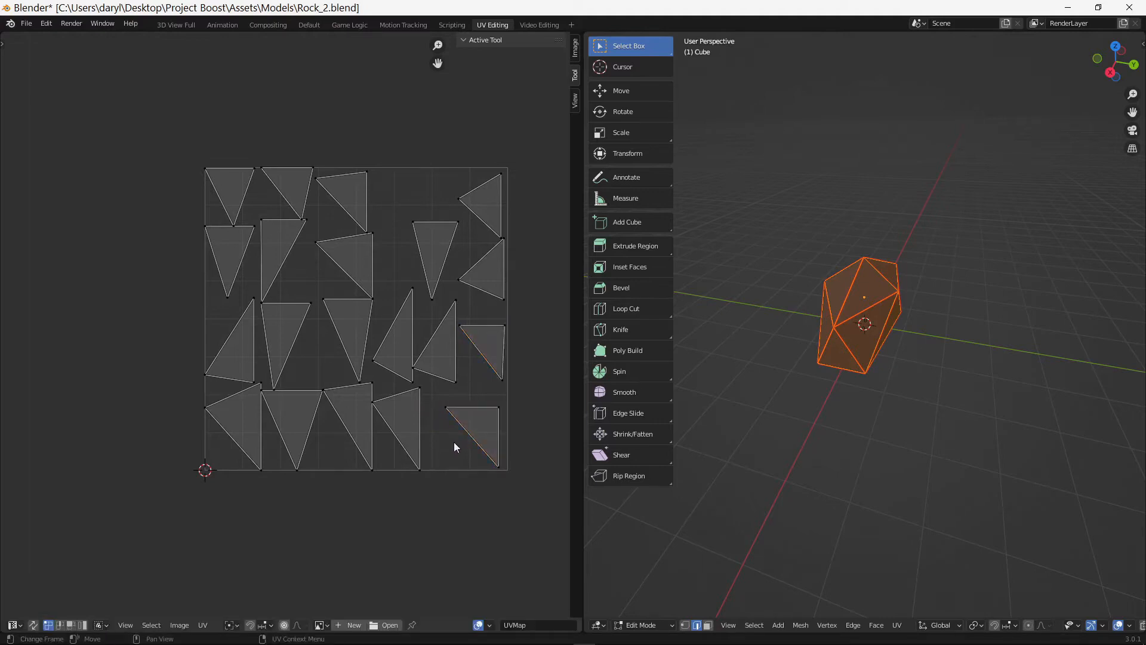
pyautogui.press('l')
pyautogui.press('g')
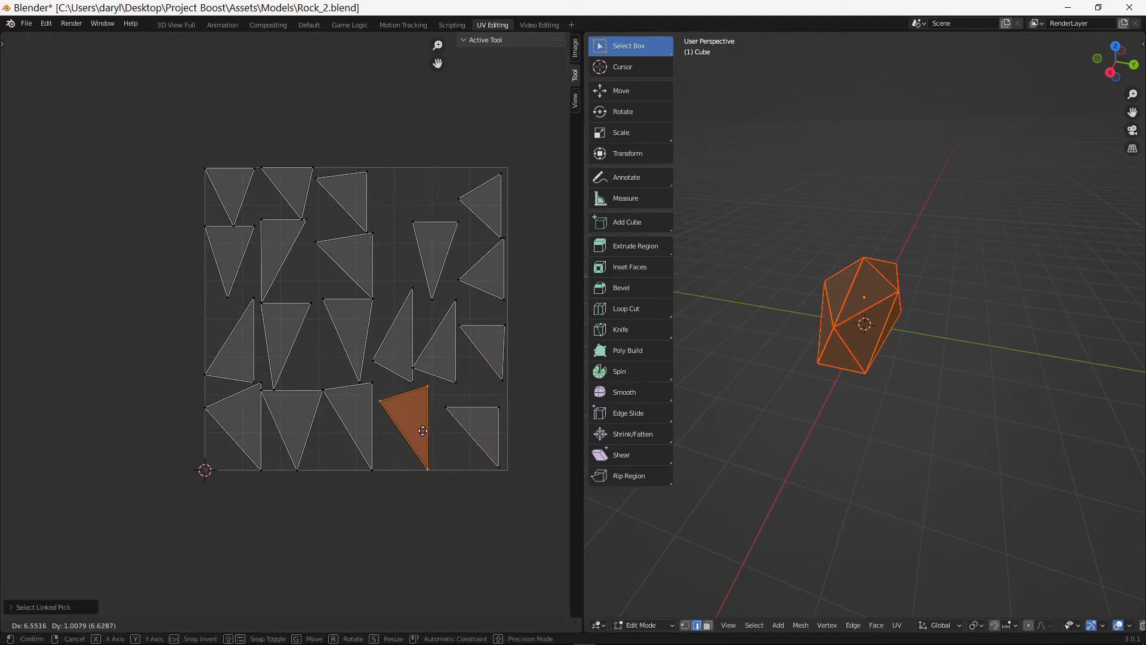
pyautogui.click(423, 442)
pyautogui.hotkey('alt', 'a')
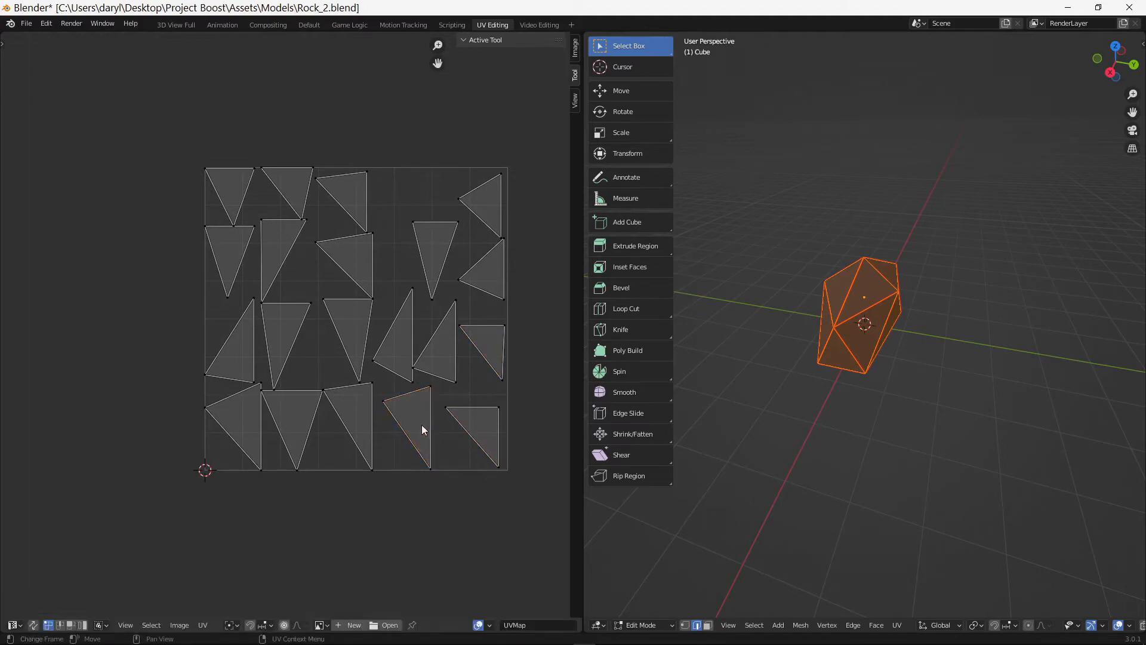
# Step: Rotate the second-row island beside the rightmost one upright, and move the inverted triangle above it up near the UV square's upper edge
pyautogui.press('l')
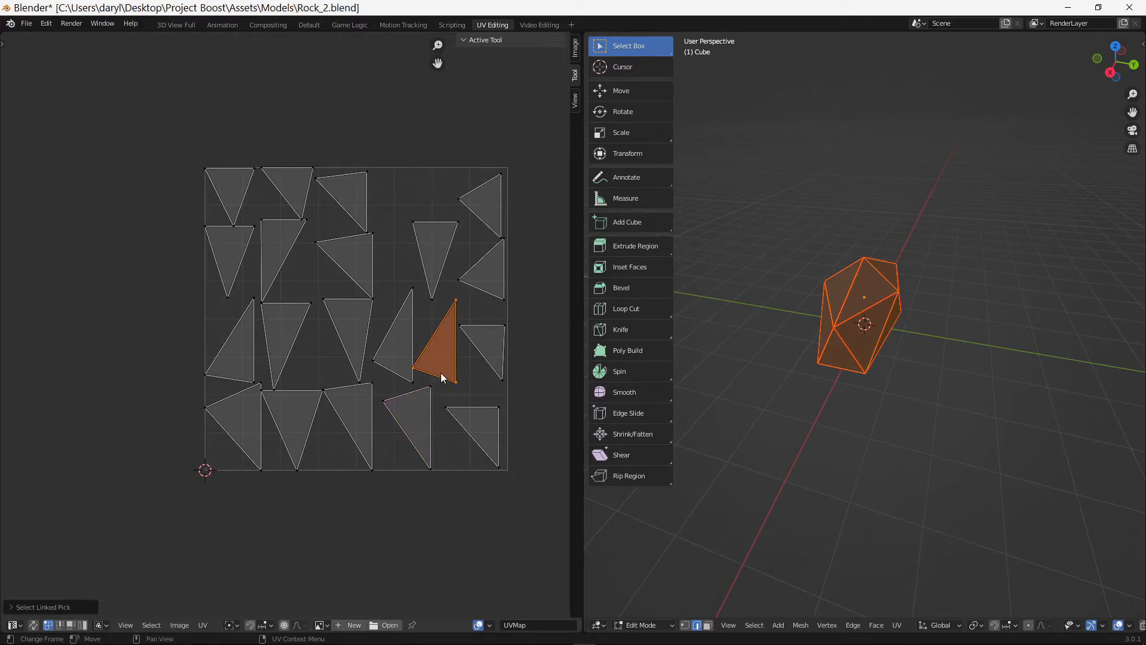
pyautogui.press('r')
pyautogui.click(451, 373)
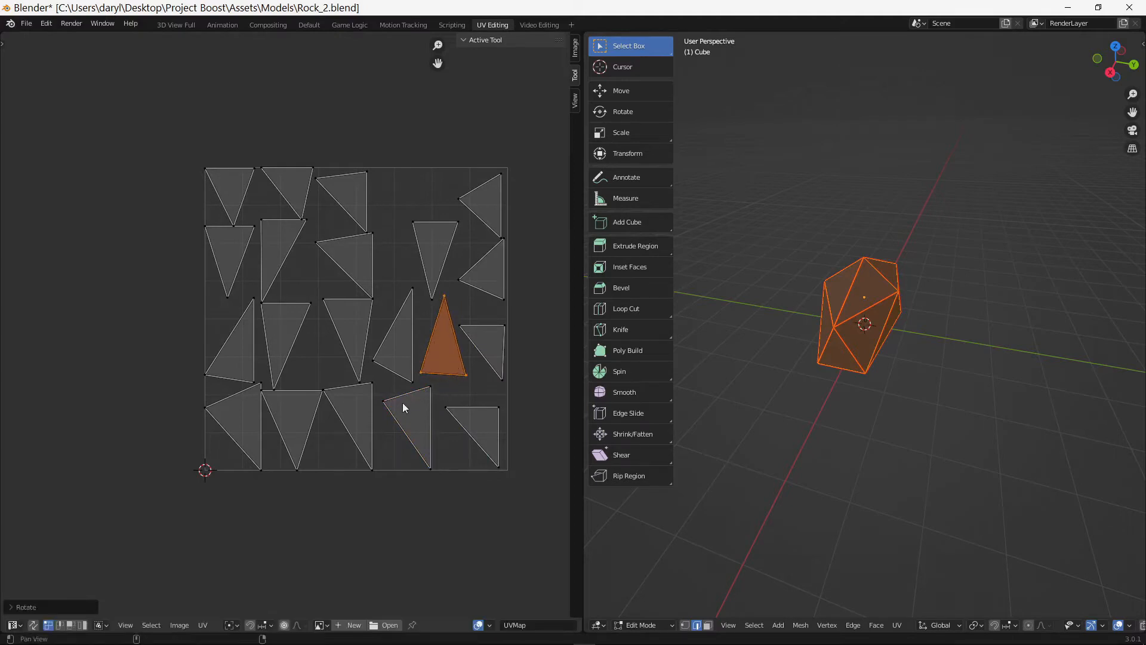
pyautogui.hotkey('alt', 'a')
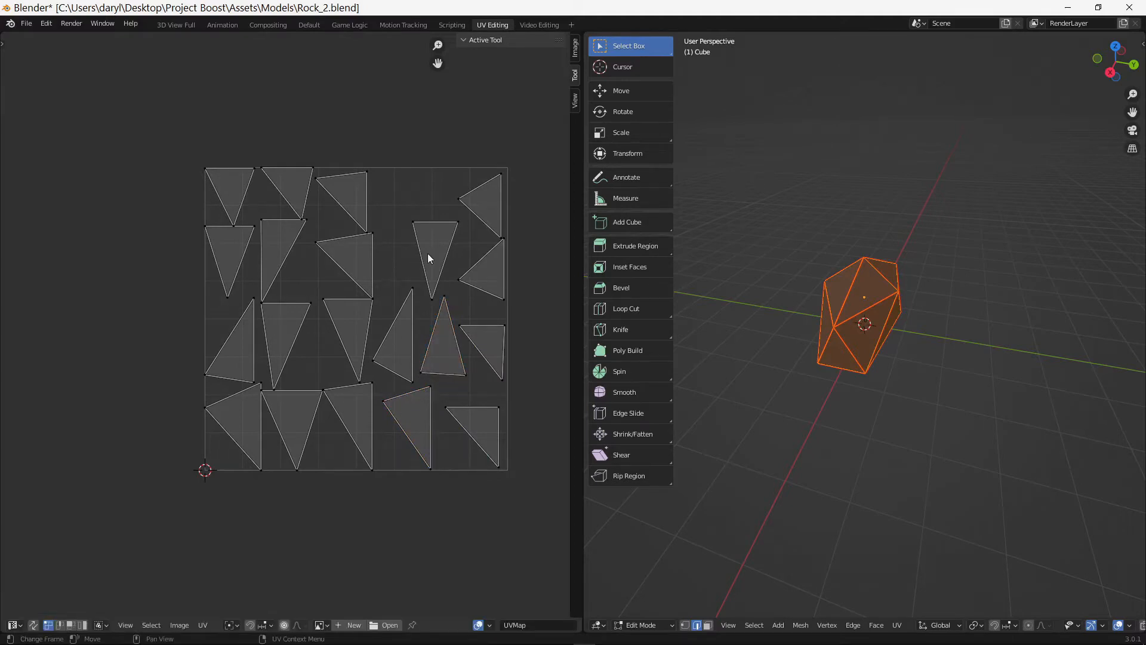
pyautogui.press('l')
pyautogui.press('g')
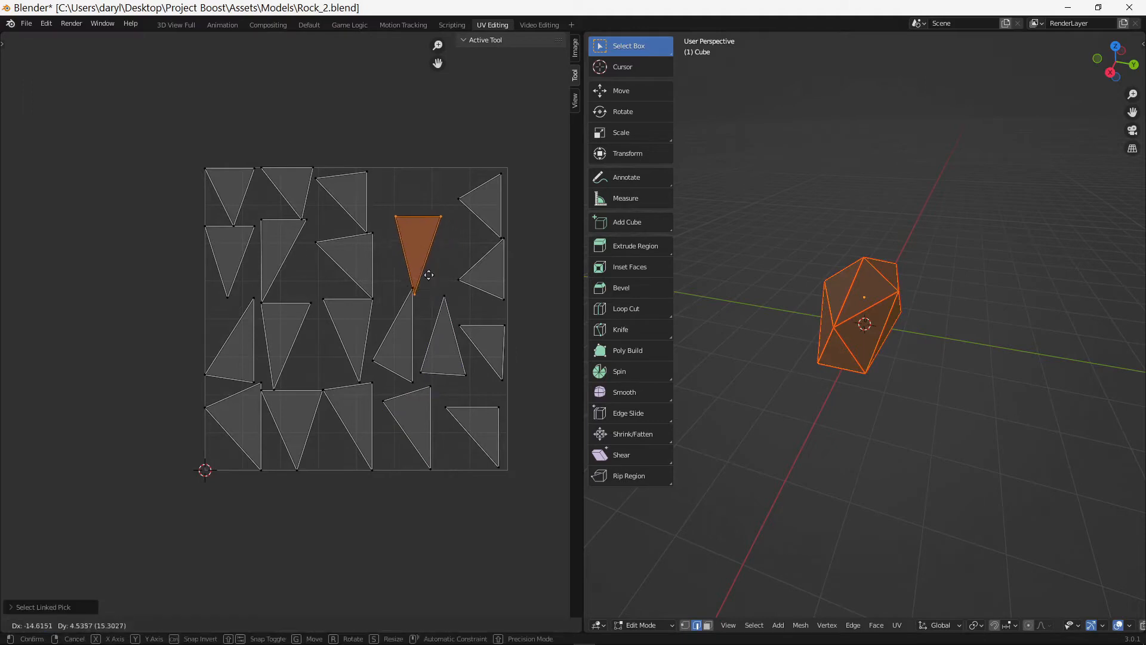
pyautogui.click(433, 235)
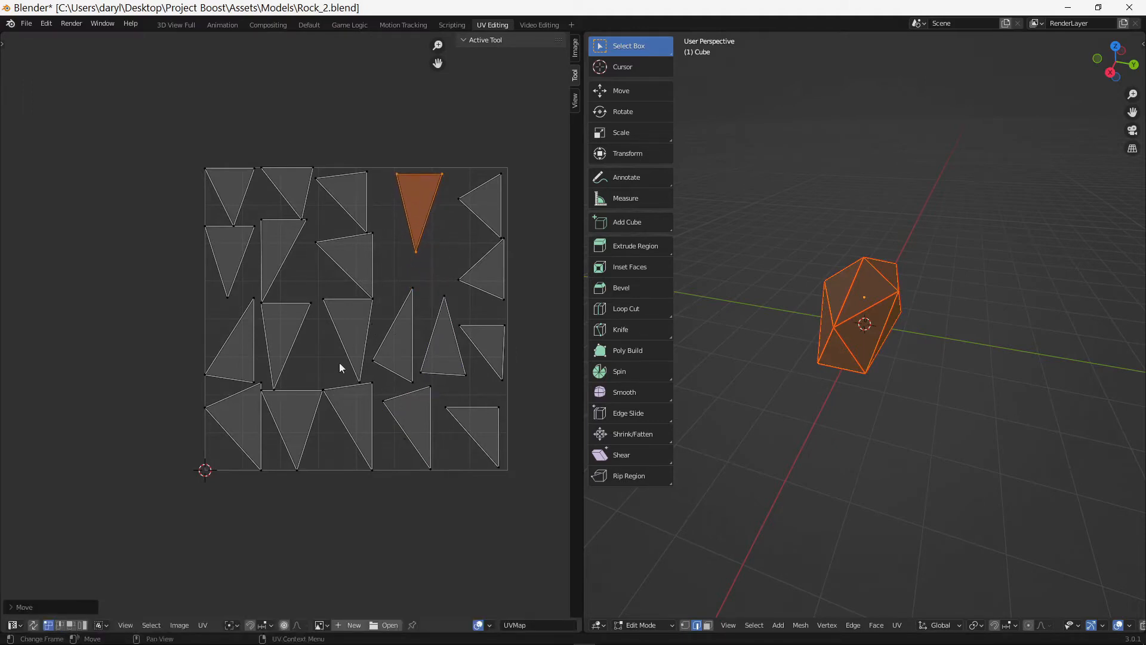
# Step: Scale down the two upper UV islands in the third column so they stop touching their neighbours
pyautogui.hotkey('alt', 'a')
pyautogui.press('l')
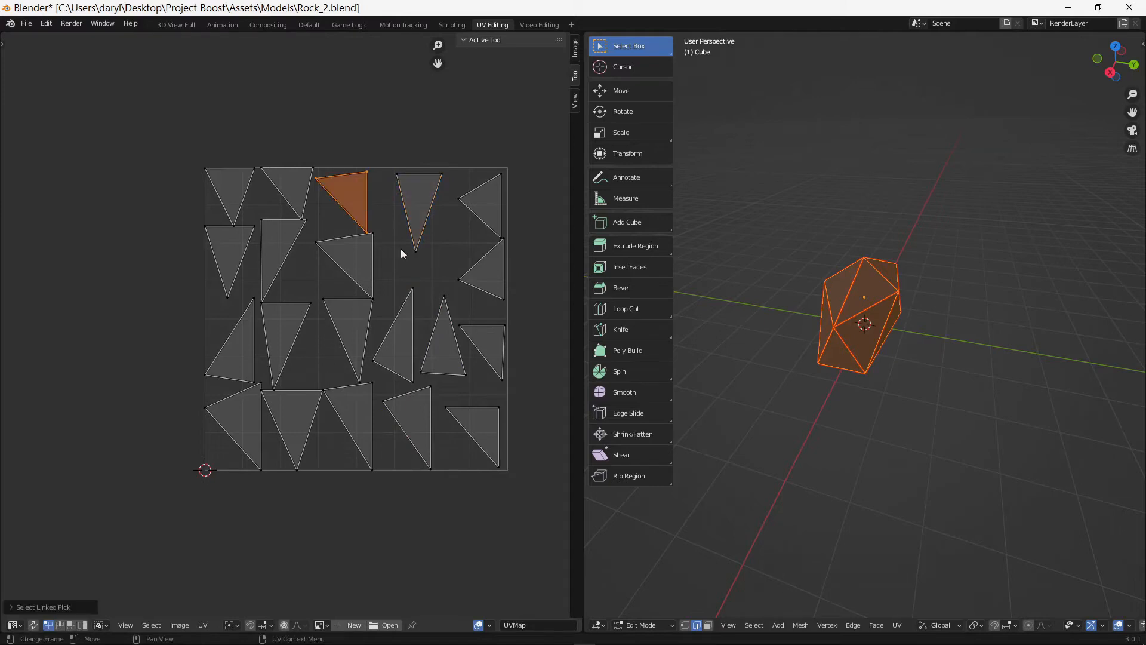
pyautogui.press('s')
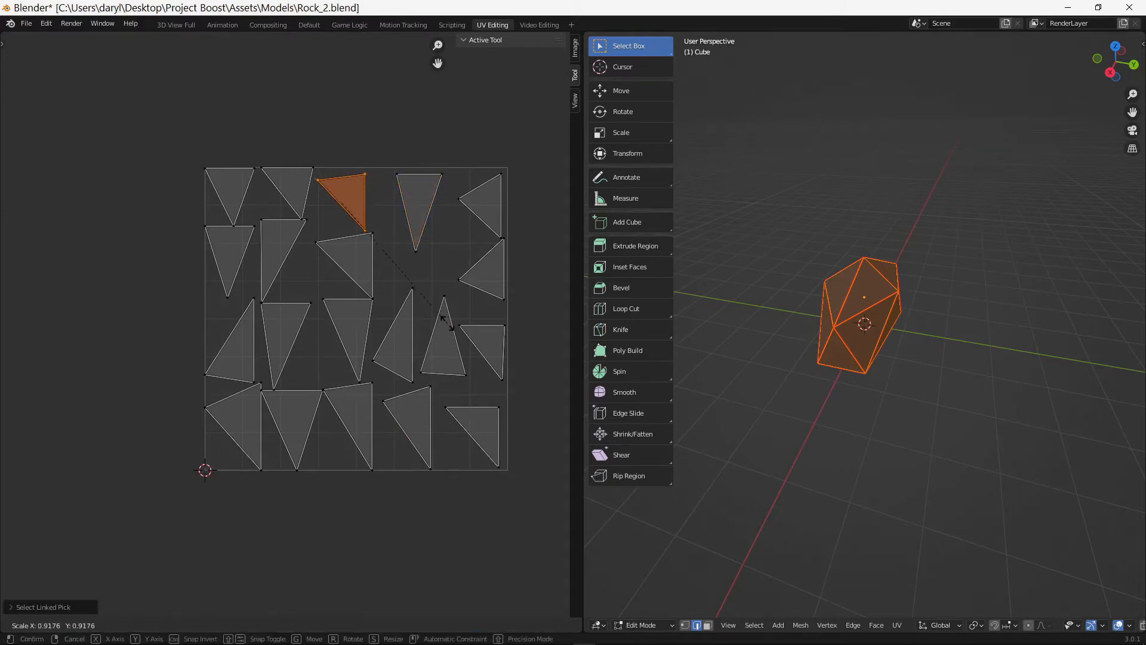
pyautogui.click(449, 327)
pyautogui.hotkey('alt', 'a')
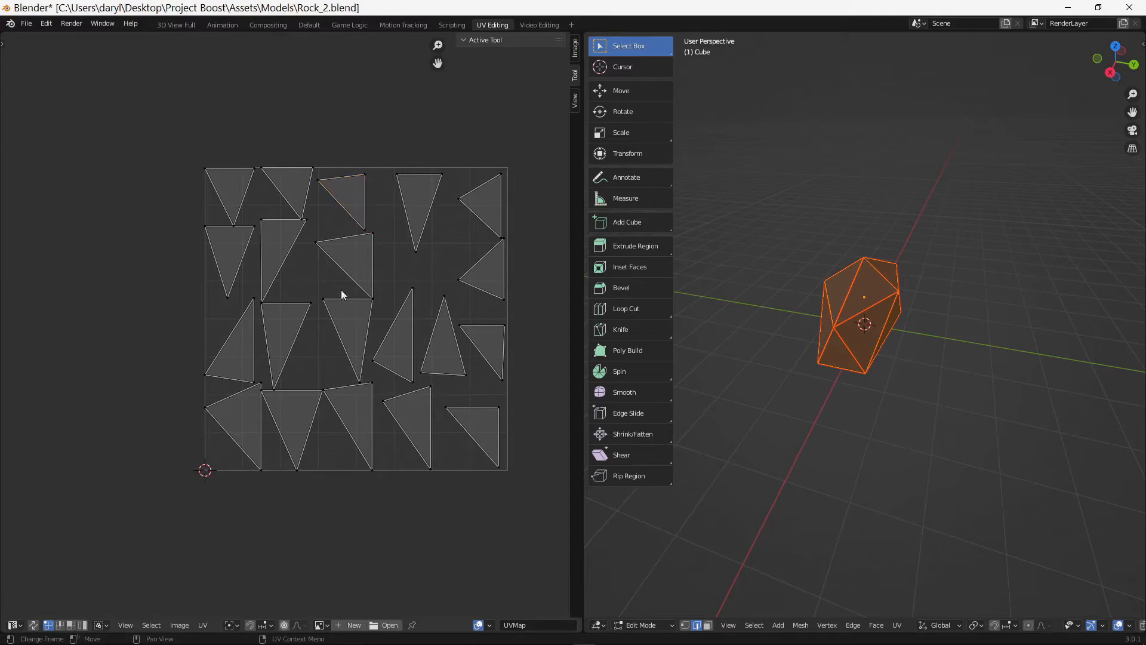
pyautogui.press('l')
pyautogui.press('s')
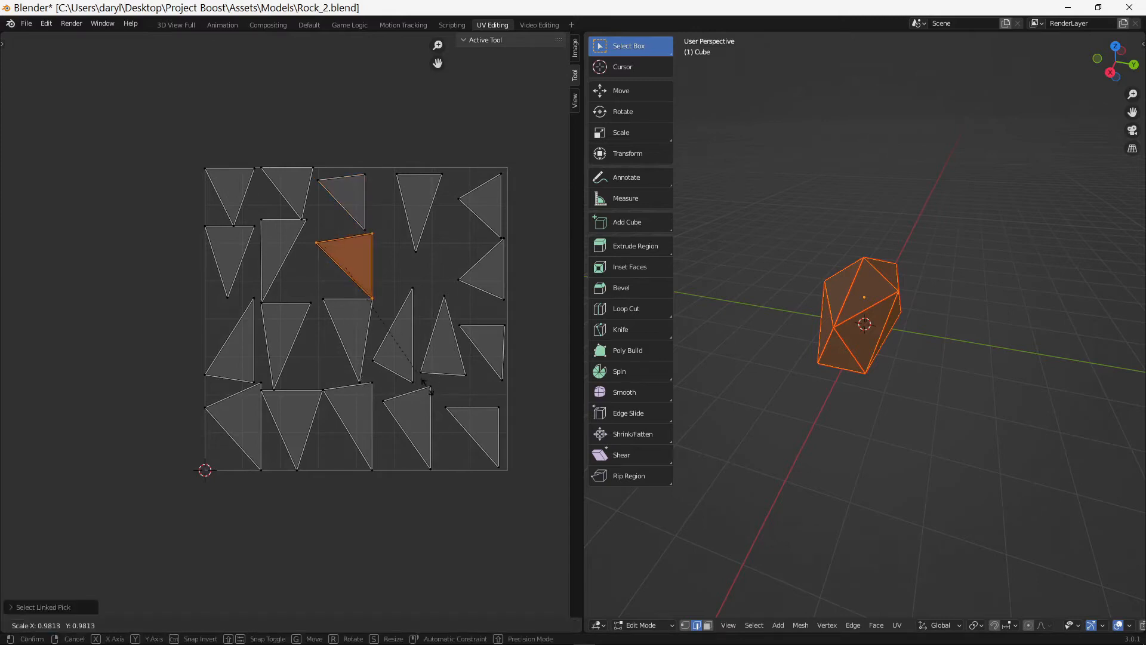
pyautogui.click(421, 375)
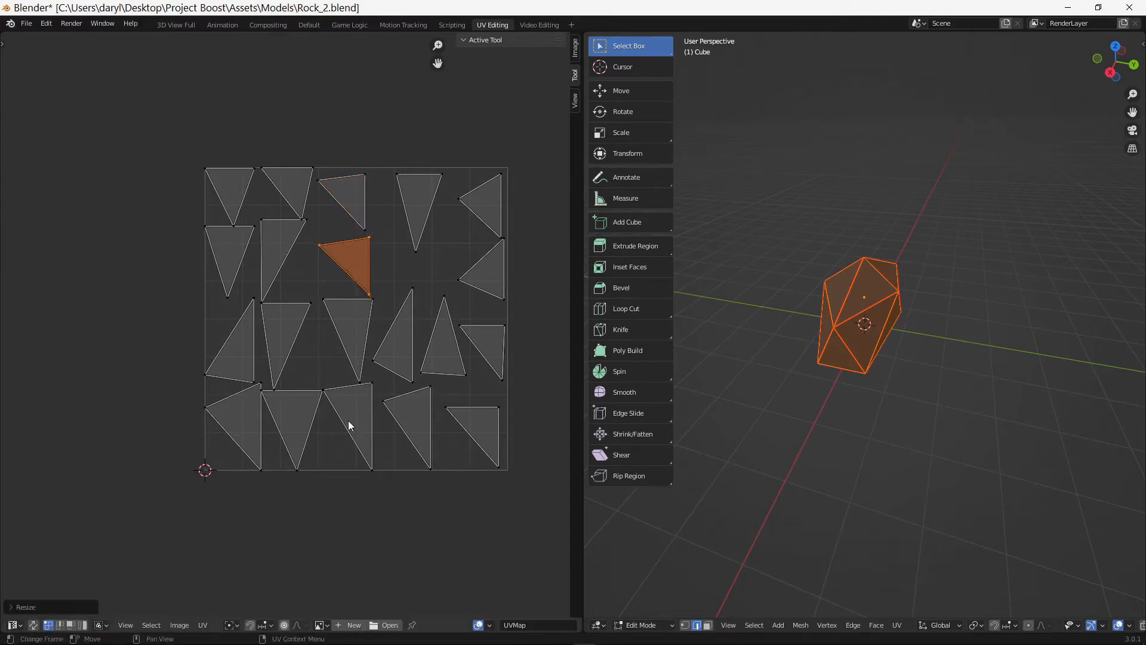
# Step: Scale down the two inverted triangular islands in the second row from the bottom to clear the islands around them
pyautogui.hotkey('alt', 'a')
pyautogui.press('l')
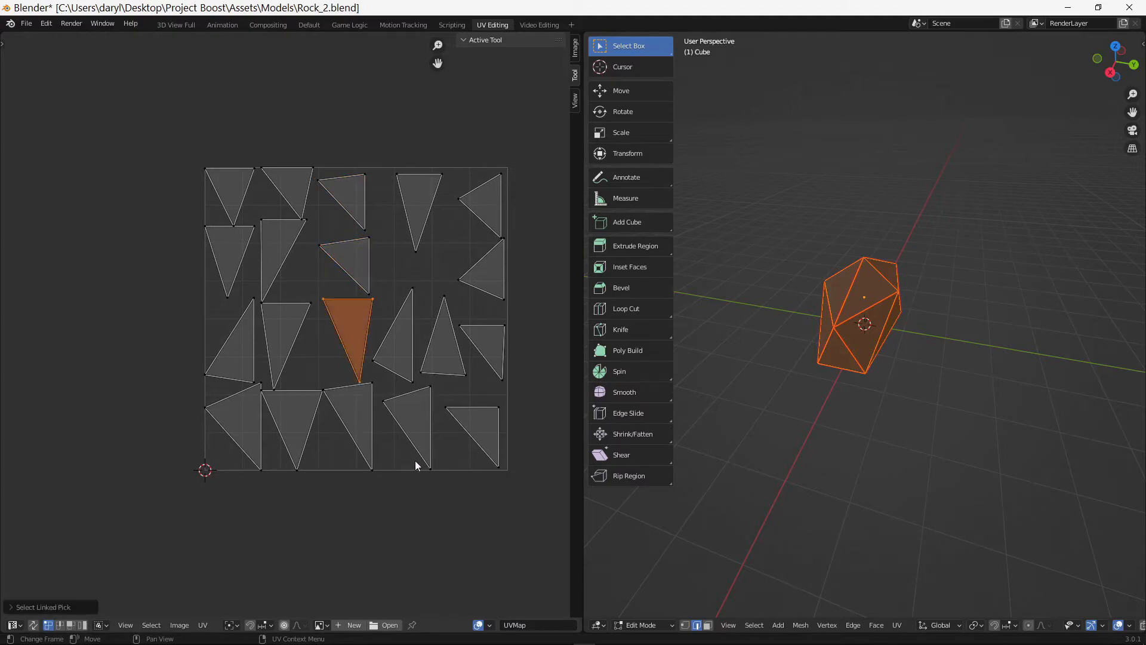
pyautogui.press('s')
pyautogui.click(402, 480)
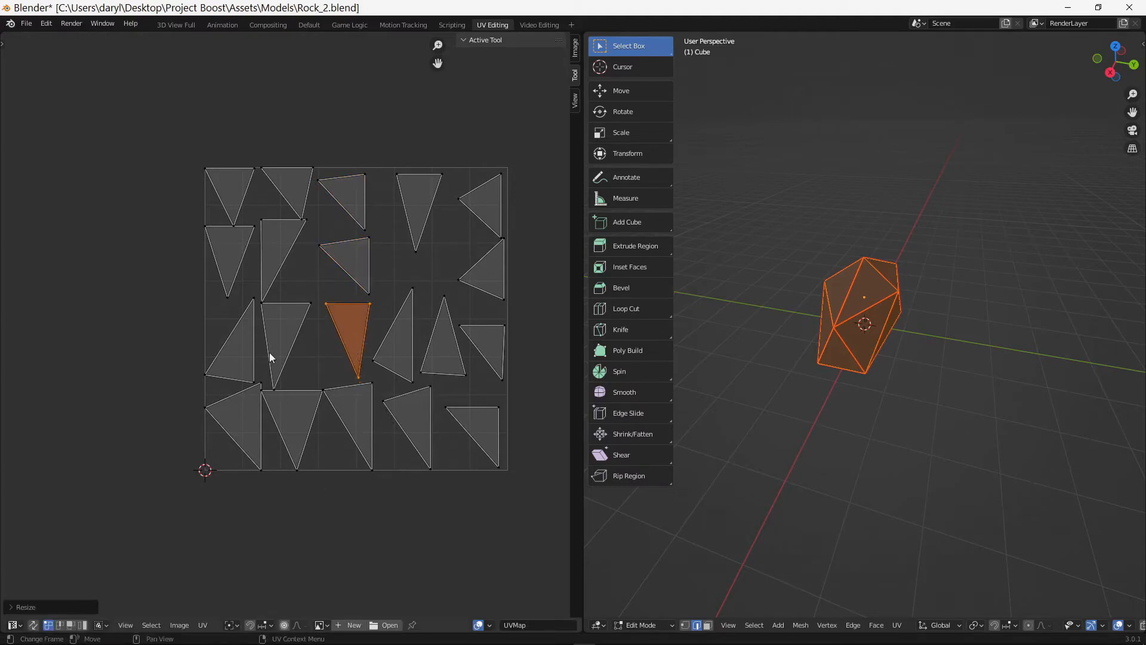
pyautogui.hotkey('alt', 'a')
pyautogui.press('l')
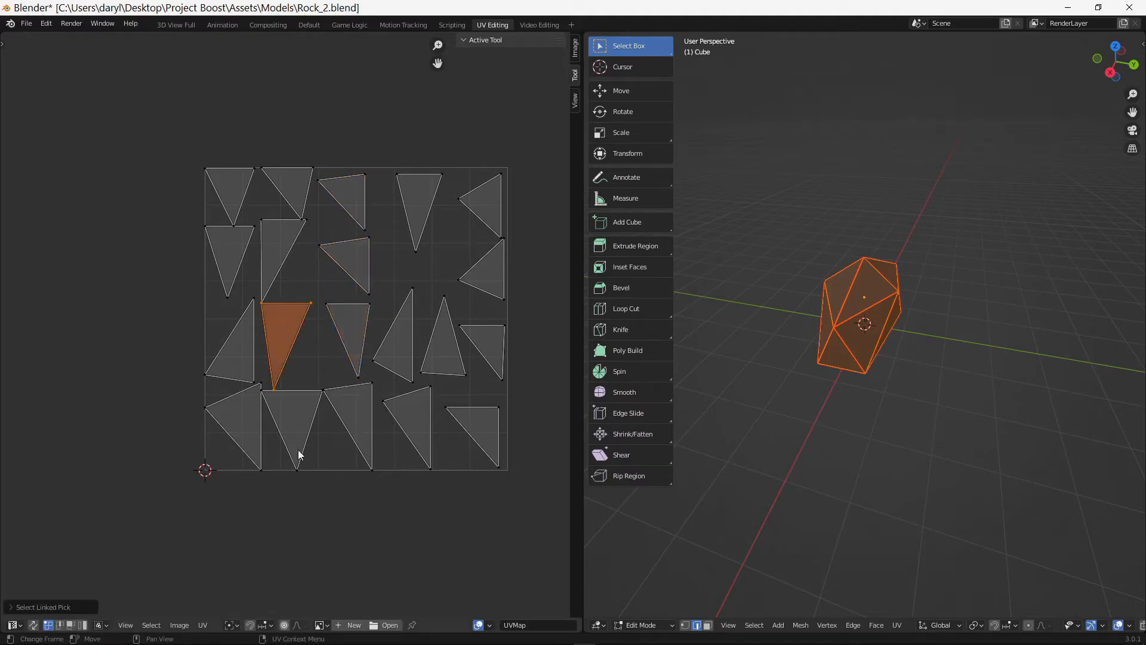
pyautogui.press('s')
pyautogui.click(300, 436)
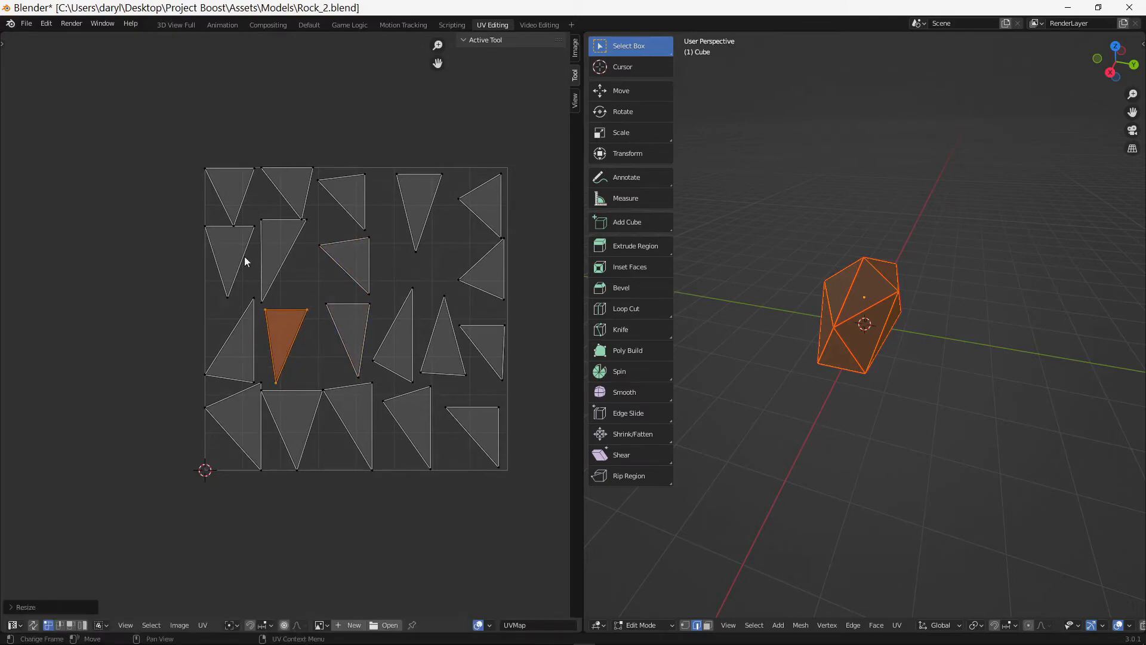
# Step: Scale down the right-angled UV island in the second column, just below the top row
pyautogui.hotkey('alt', 'a')
pyautogui.press('l')
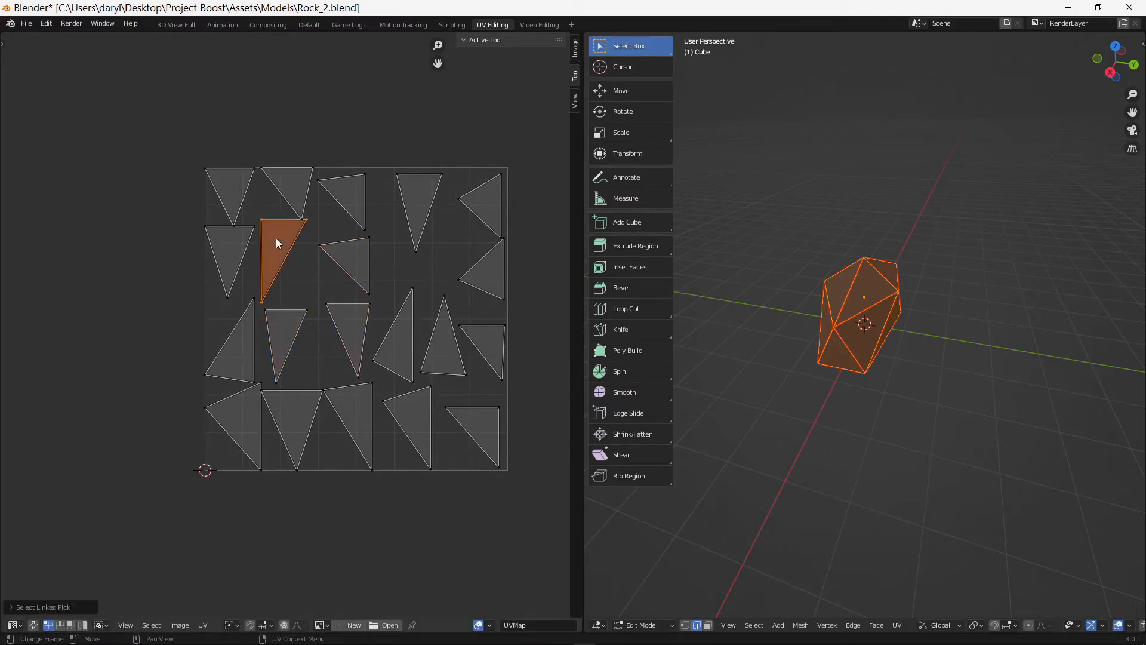
pyautogui.press('s')
pyautogui.click(307, 343)
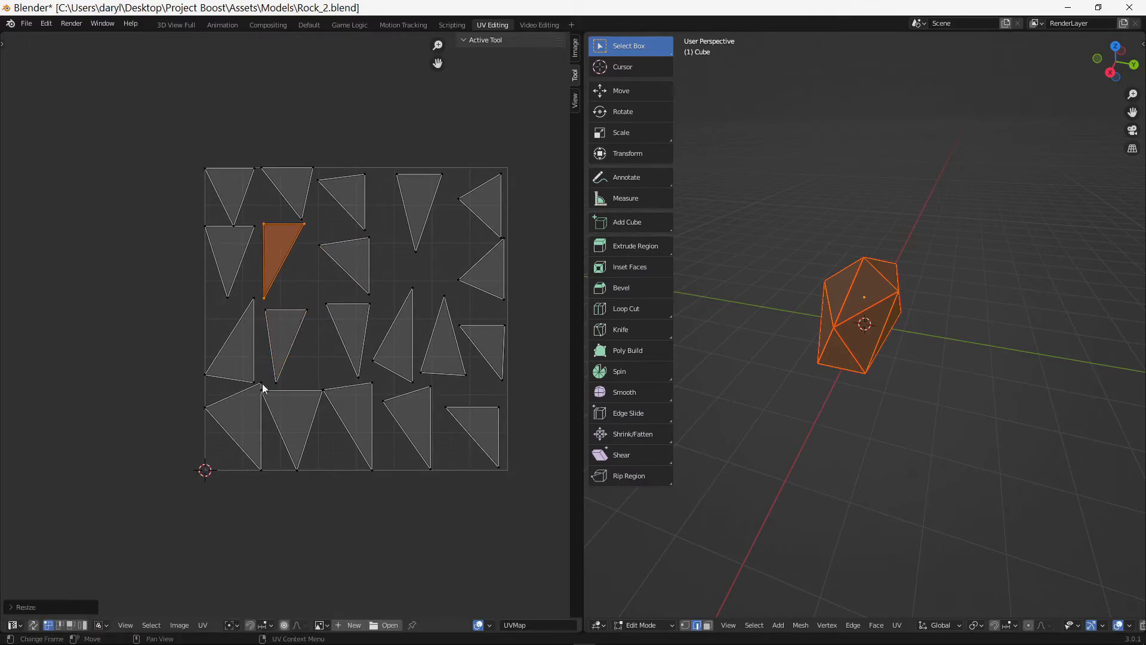
# Step: Scale down the two lowest UV islands in the first column to separate them from each other and their neighbours
pyautogui.hotkey('alt', 'a')
pyautogui.press('l')
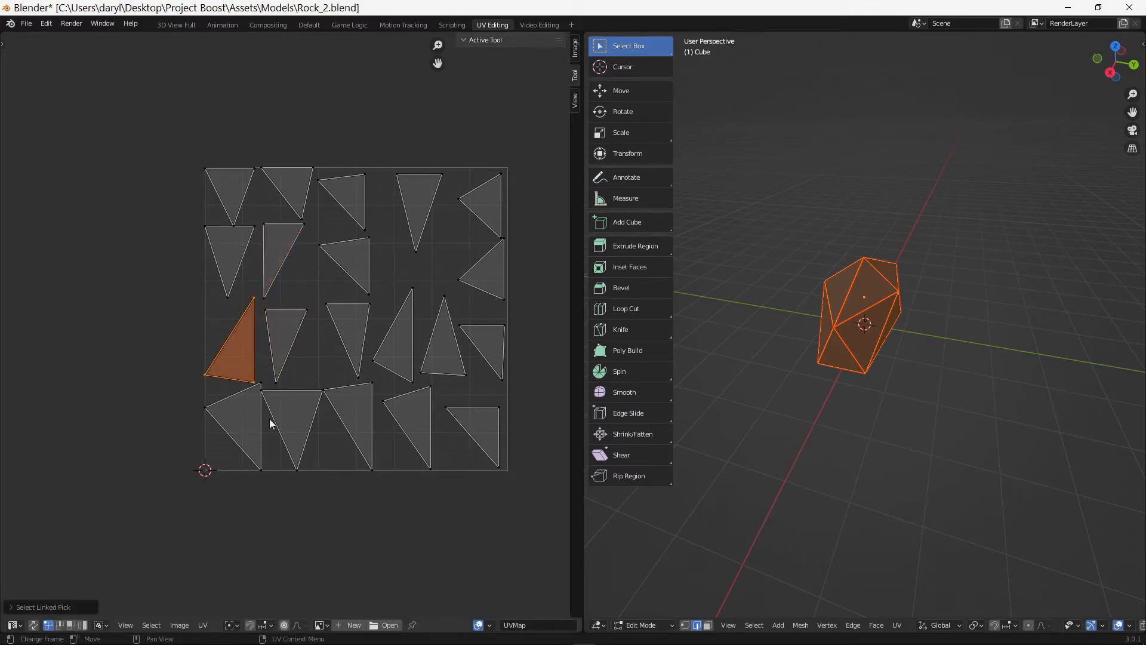
pyautogui.press('s')
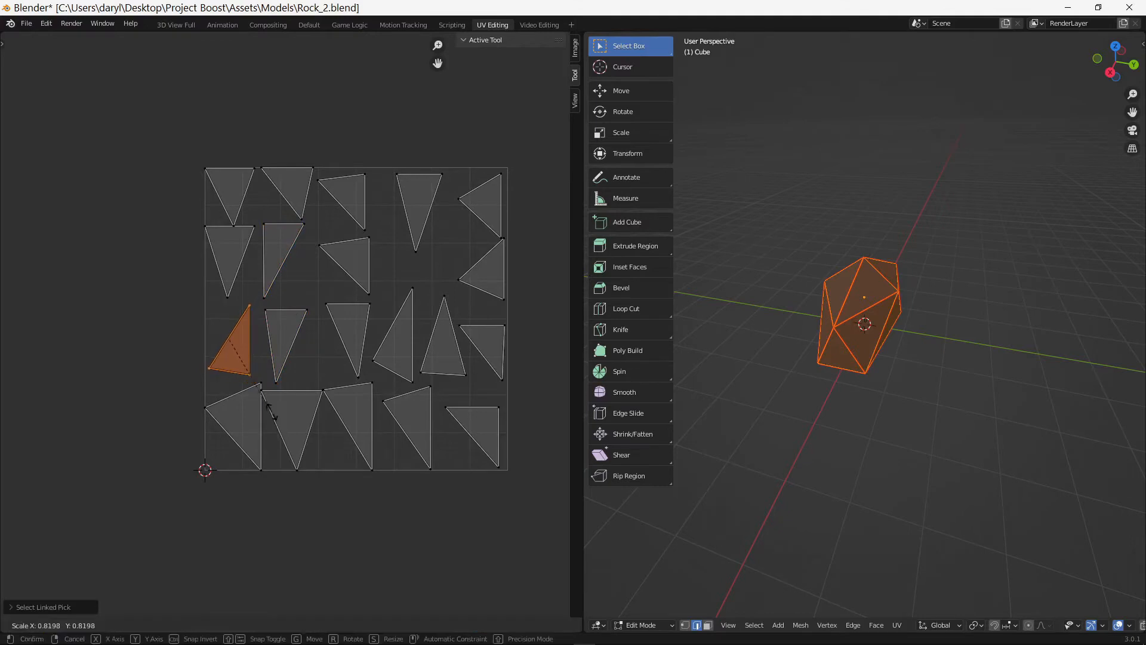
pyautogui.click(269, 405)
pyautogui.hotkey('alt', 'a')
pyautogui.press('l')
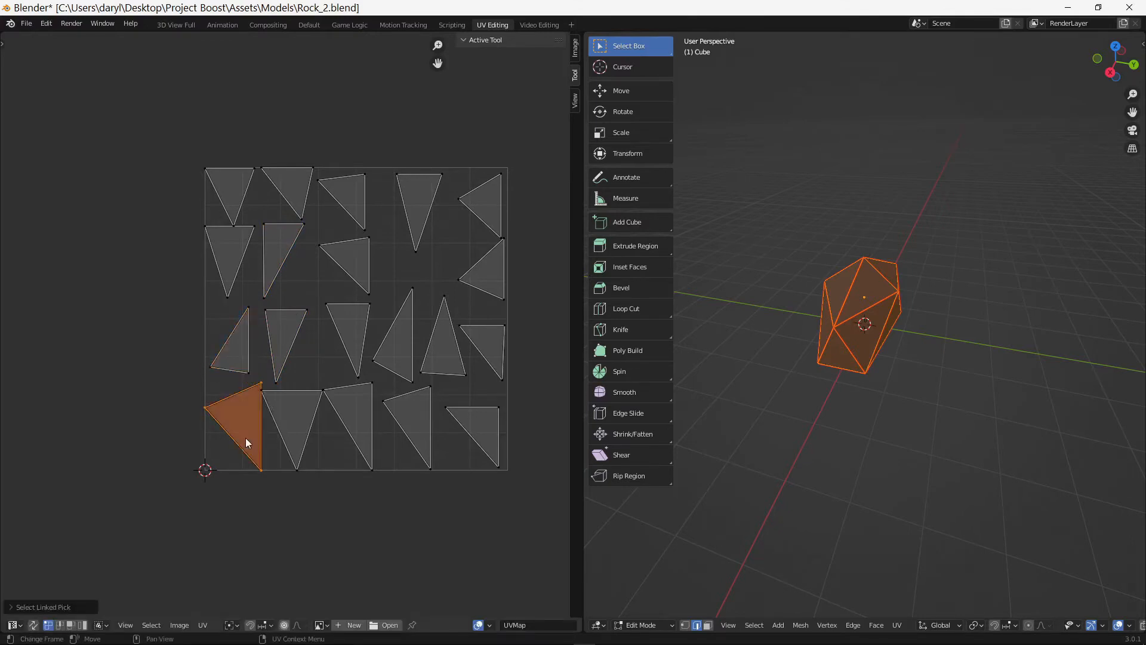
pyautogui.press('s')
pyautogui.click(296, 488)
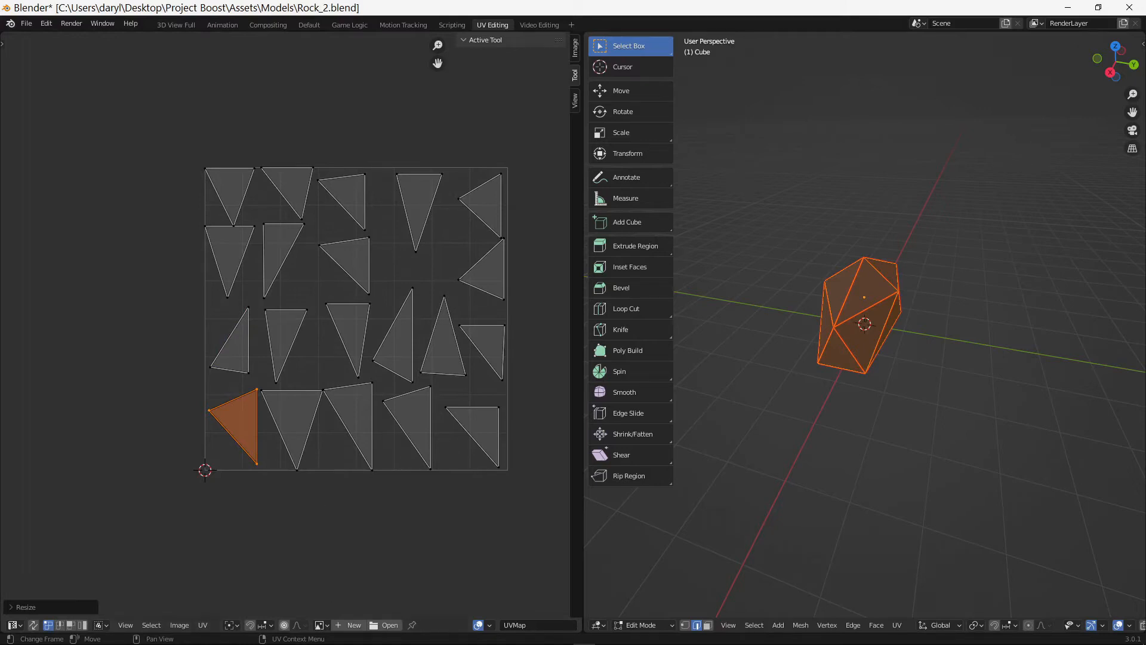
# Step: Start exporting the UV layout and choose the Documents\Flipper Games Assets\UVs folder as its destination
pyautogui.click(204, 626)
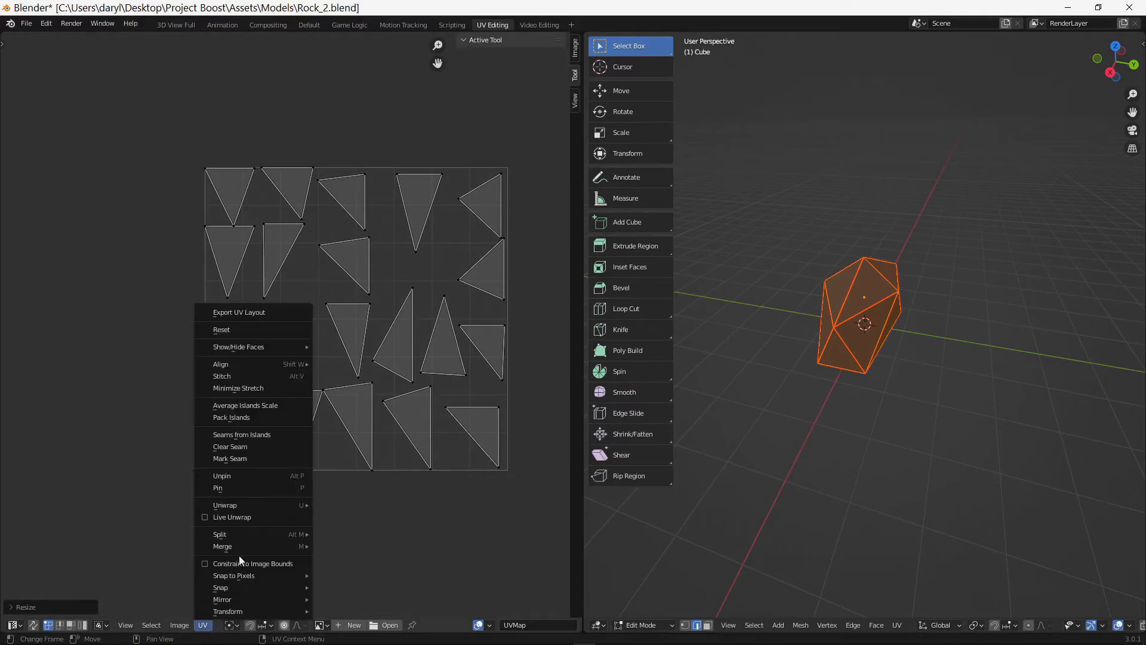
pyautogui.moveTo(234, 580)
pyautogui.click(245, 314)
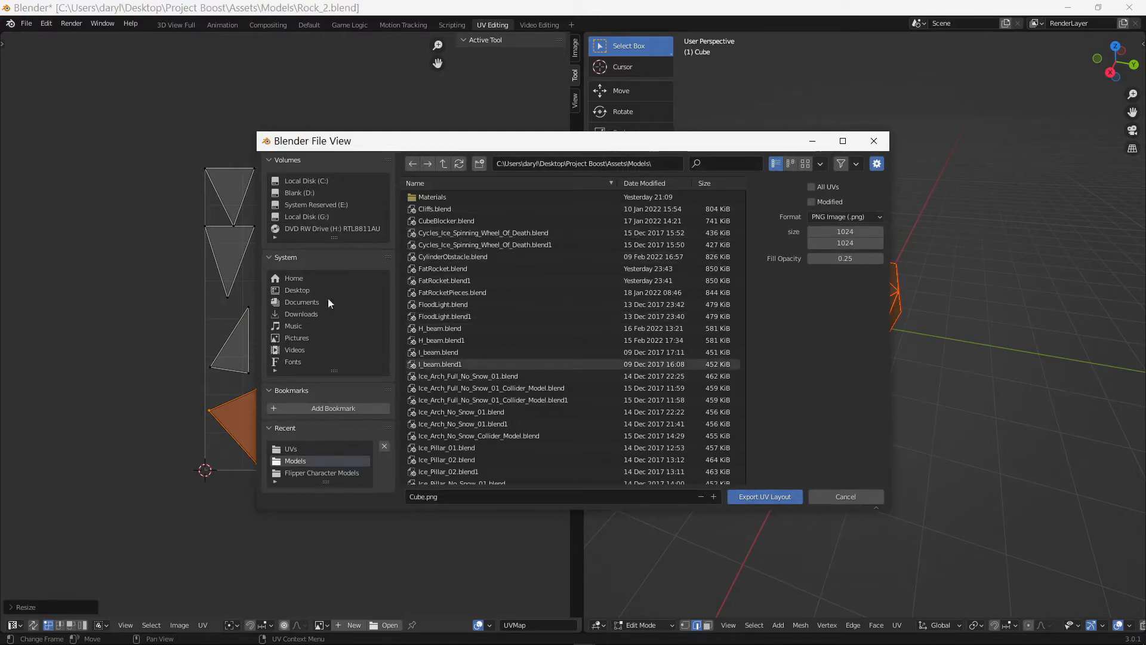
pyautogui.click(297, 302)
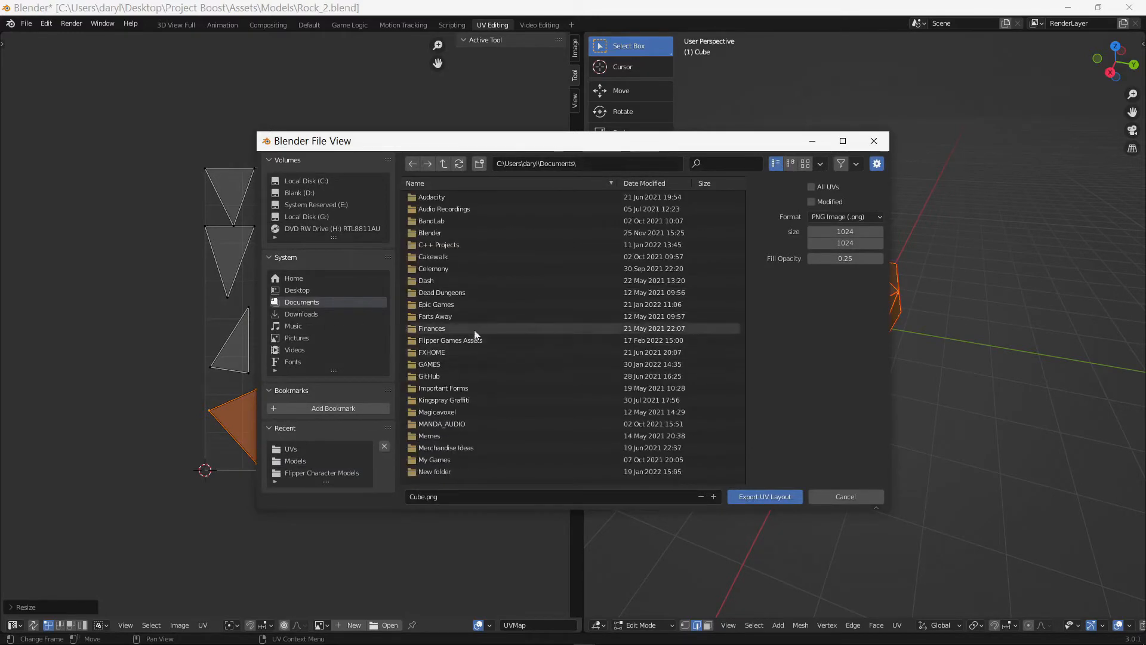
pyautogui.click(466, 340)
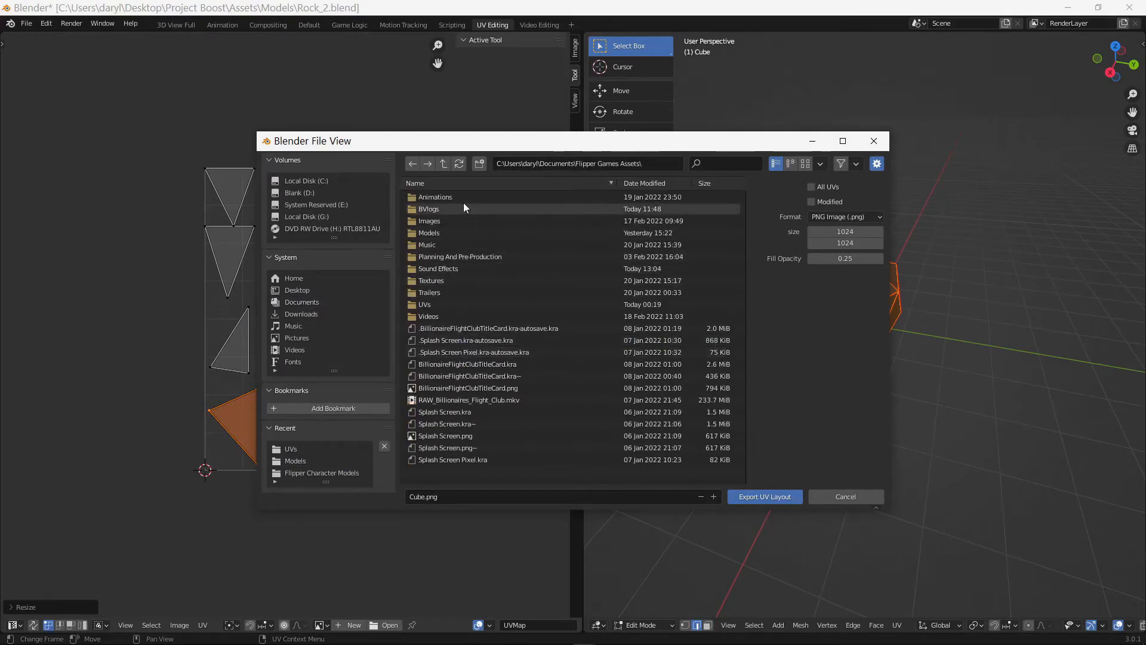
pyautogui.click(485, 307)
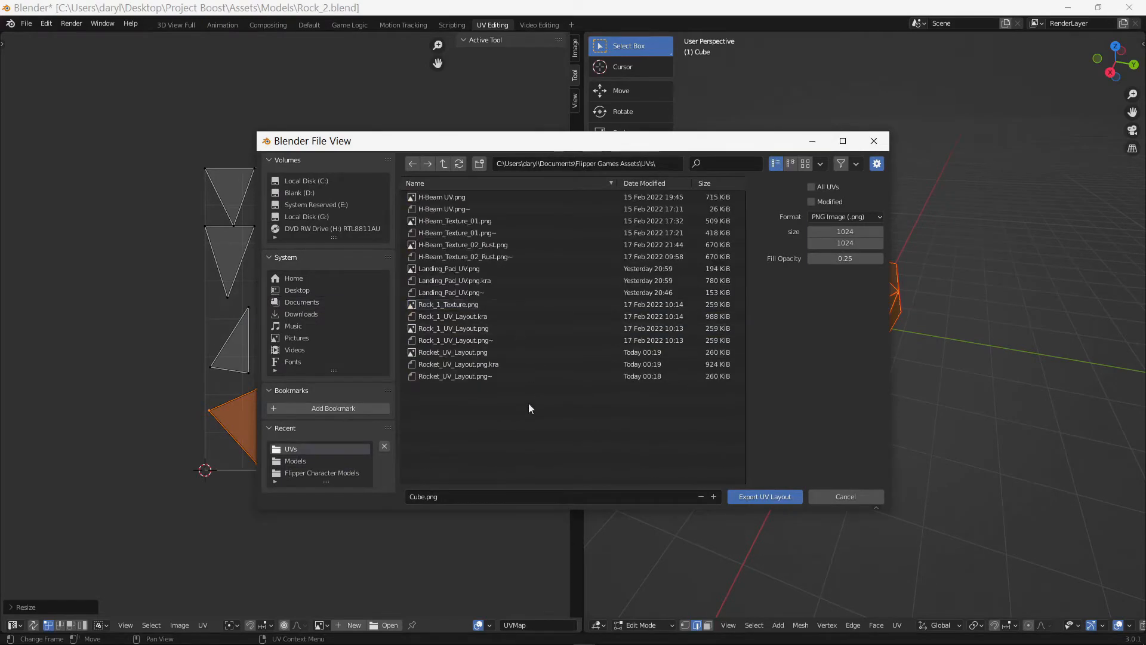
# Step: Name the file Rock_2_UV_Layout.png and export the UV layout as a 1024 × 1024 PNG image
pyautogui.click(429, 498)
pyautogui.click(424, 497)
pyautogui.press('BackSpace')
pyautogui.press('BackSpace')
pyautogui.press('BackSpace')
pyautogui.press('BackSpace')
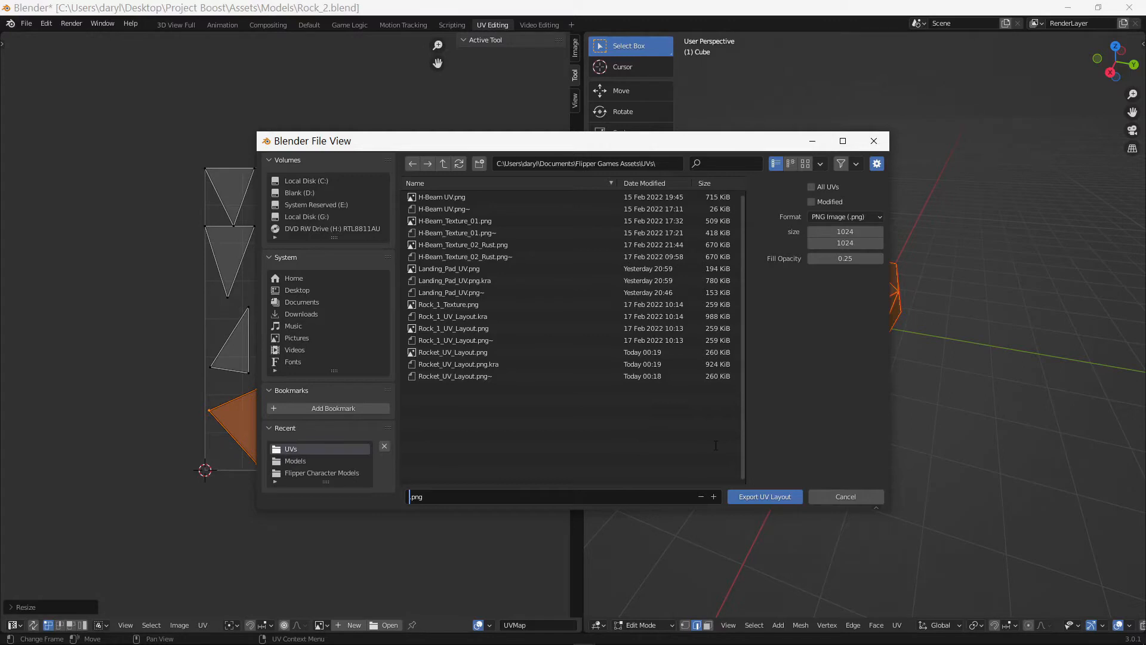
pyautogui.write('Rock_2_Uv_Layout')
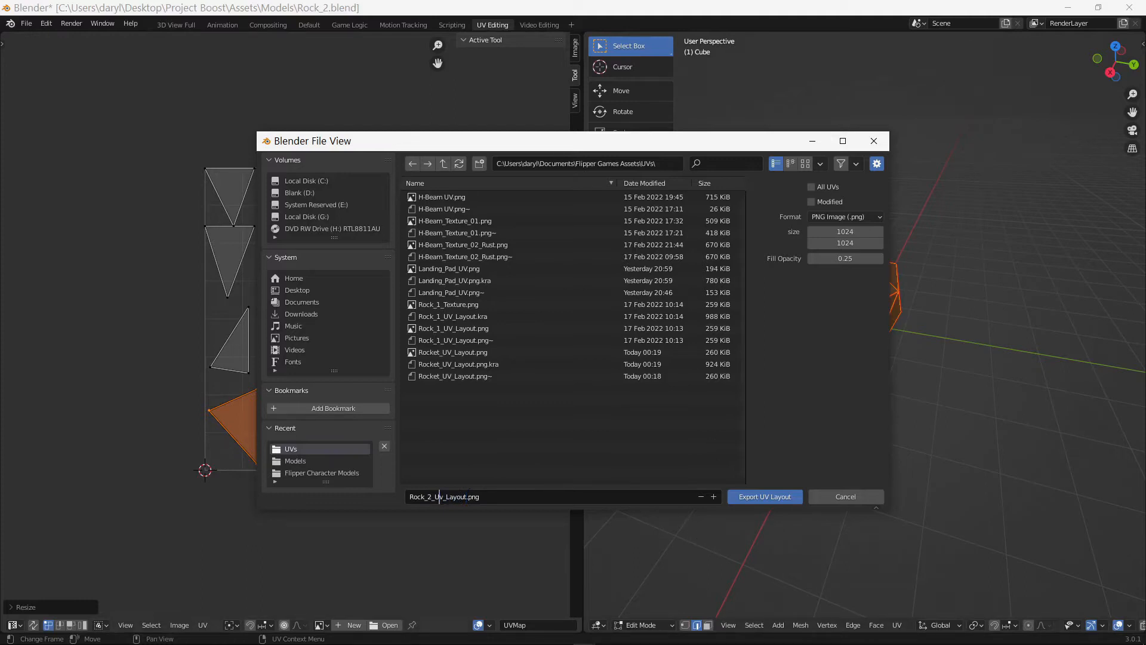
pyautogui.press('Delete')
pyautogui.write('V')
pyautogui.click(755, 497)
pyautogui.click(755, 498)
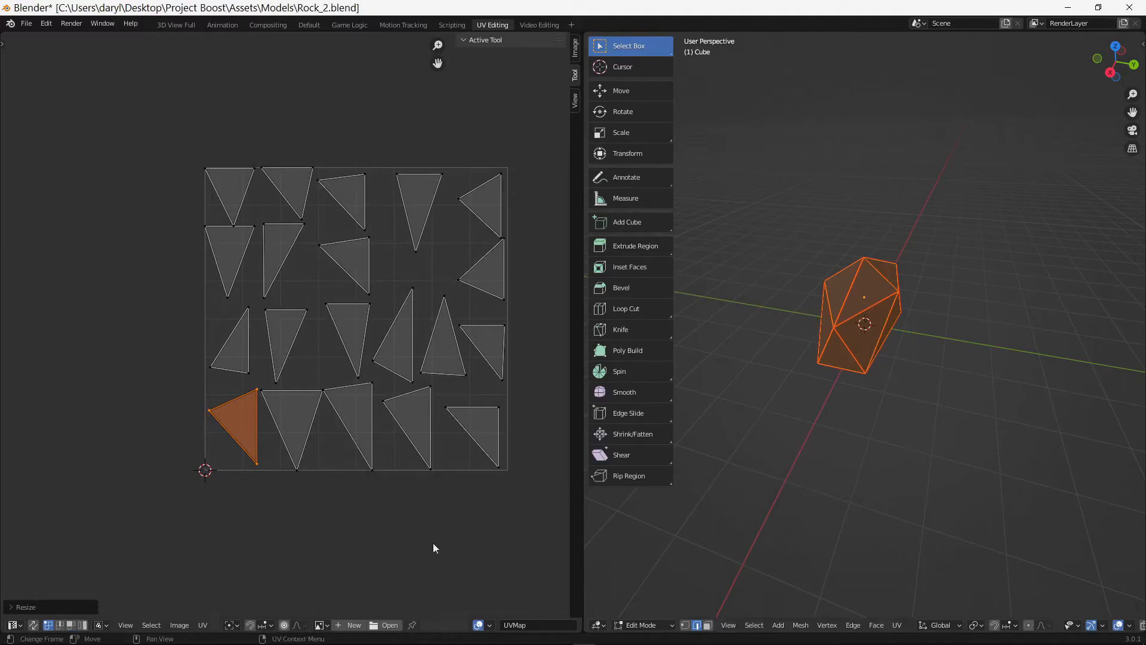
# Step: Switch to Krita and open Rock_2_UV_Layout.png from the UVs folder
pyautogui.moveTo(320, 639)
pyautogui.moveTo(454, 640)
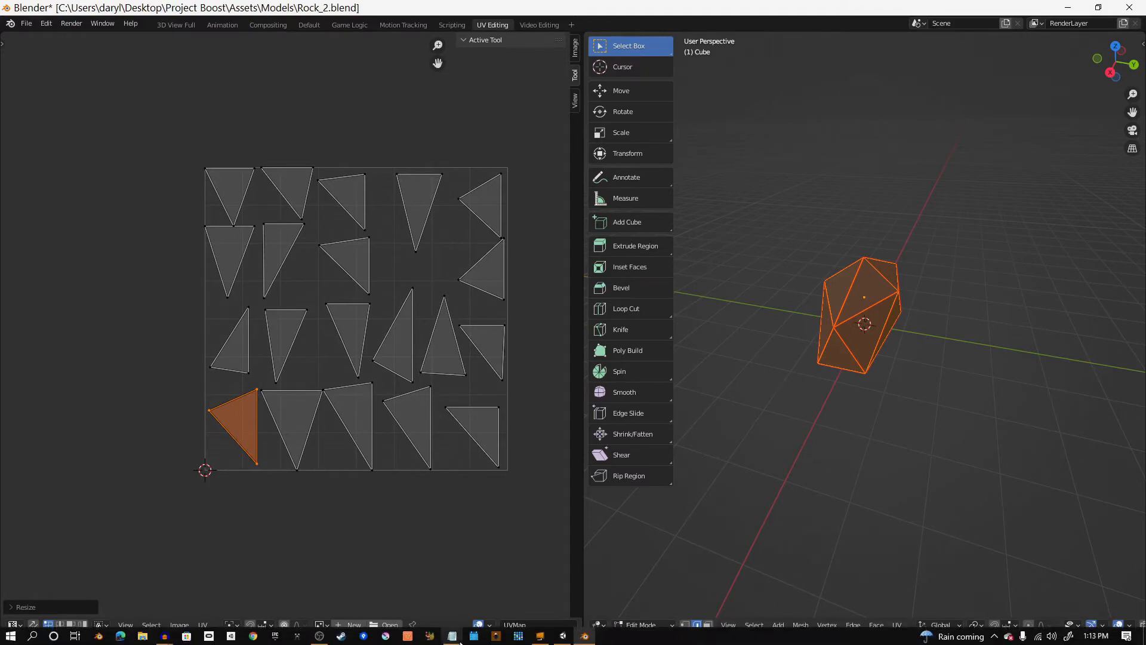
pyautogui.click(386, 636)
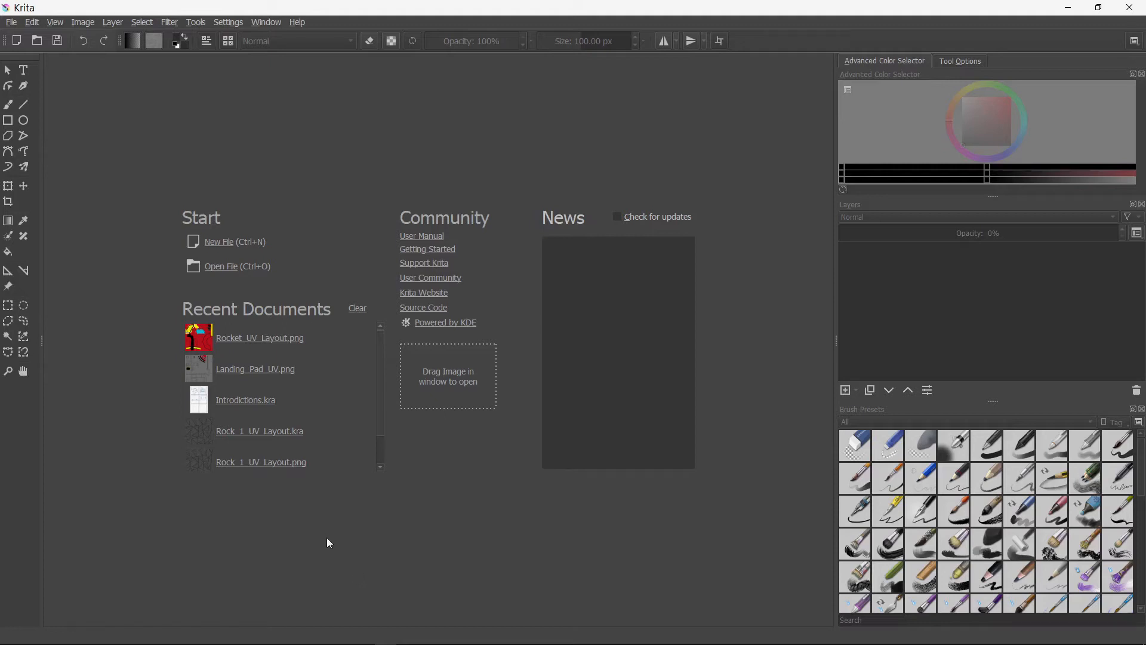
pyautogui.click(222, 267)
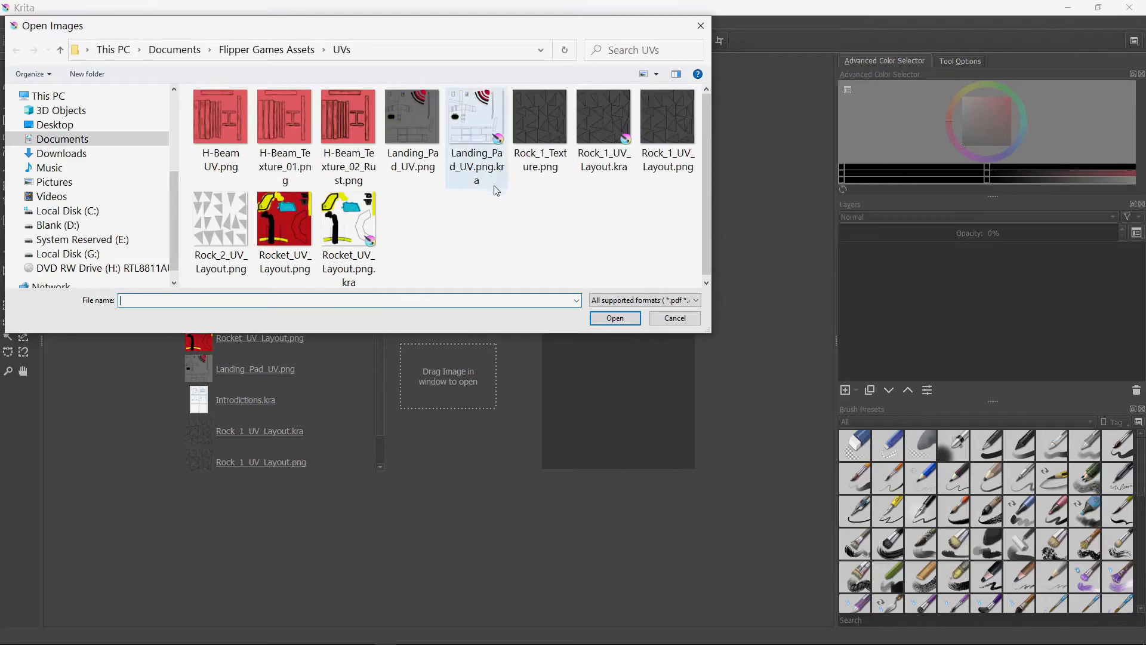
pyautogui.doubleClick(238, 219)
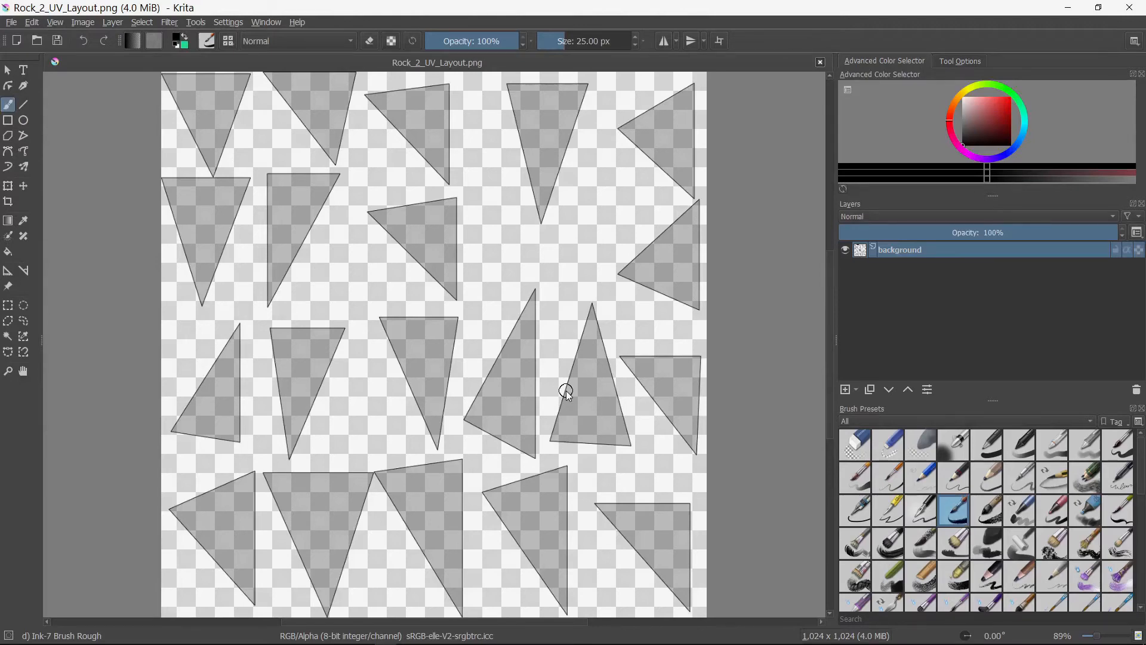
pyautogui.scroll(1, 510, 308)
pyautogui.scroll(-2, 508, 304)
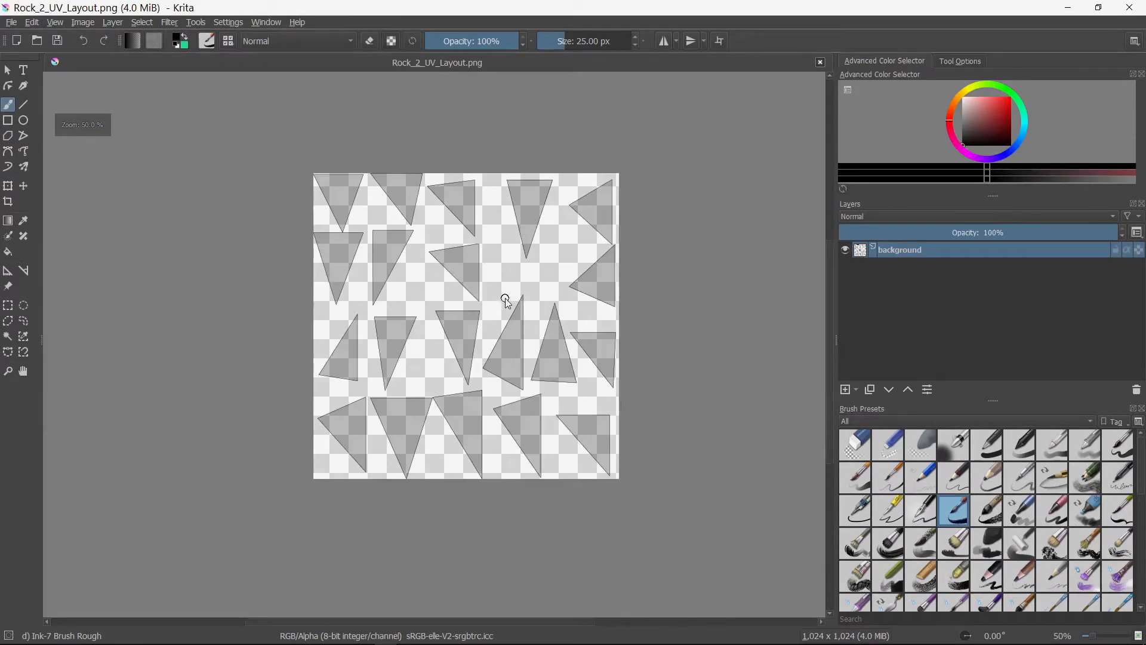
pyautogui.scroll(1, 505, 297)
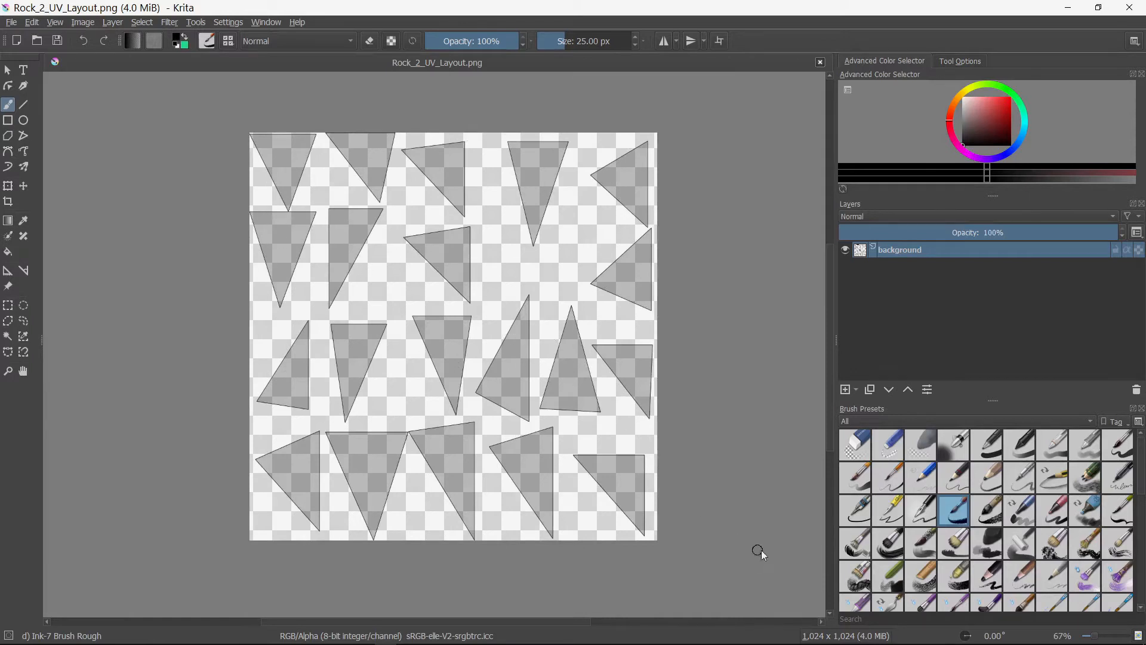
# Step: Add a new paint layer above the background and set the Line tool's brush size to 6.43 px
pyautogui.click(848, 391)
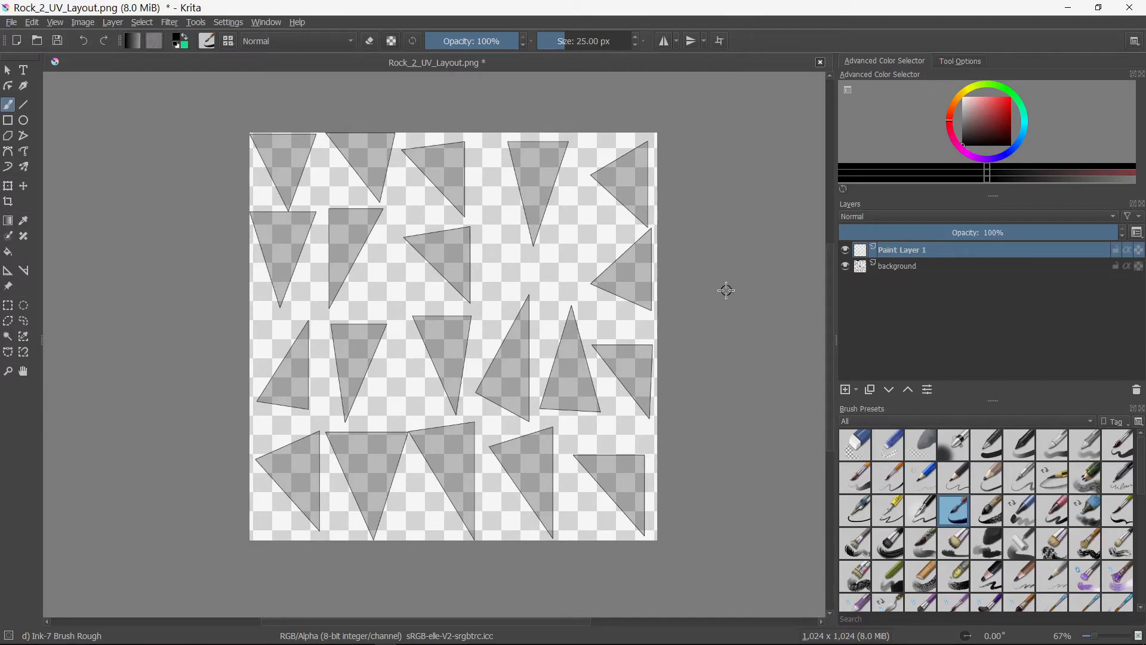
pyautogui.click(19, 106)
pyautogui.moveTo(555, 40); pyautogui.dragTo(555, 46)
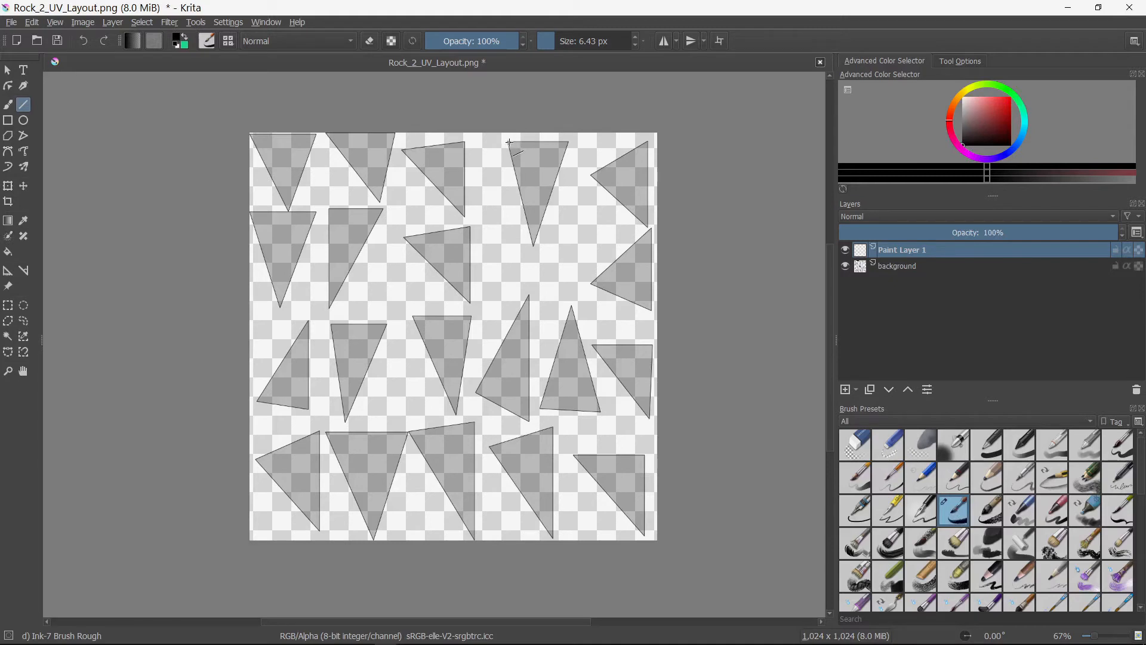
# Step: Outline in black the upper island of the fourth column and the two upper islands of the third column
pyautogui.moveTo(509, 143); pyautogui.dragTo(568, 142)
pyautogui.moveTo(567, 143)
pyautogui.mouseDown()
pyautogui.moveTo(534, 246)
pyautogui.moveTo(511, 143)
pyautogui.mouseUp()
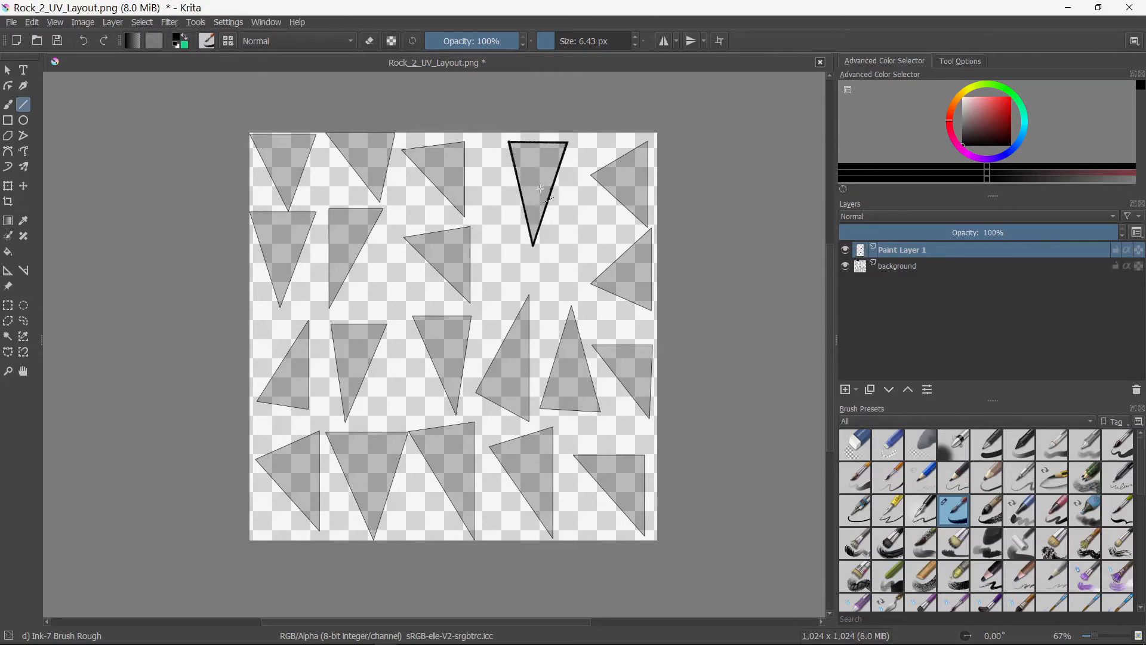
pyautogui.moveTo(405, 150)
pyautogui.mouseDown()
pyautogui.moveTo(465, 143)
pyautogui.moveTo(465, 215)
pyautogui.mouseUp()
pyautogui.moveTo(465, 215); pyautogui.dragTo(406, 151)
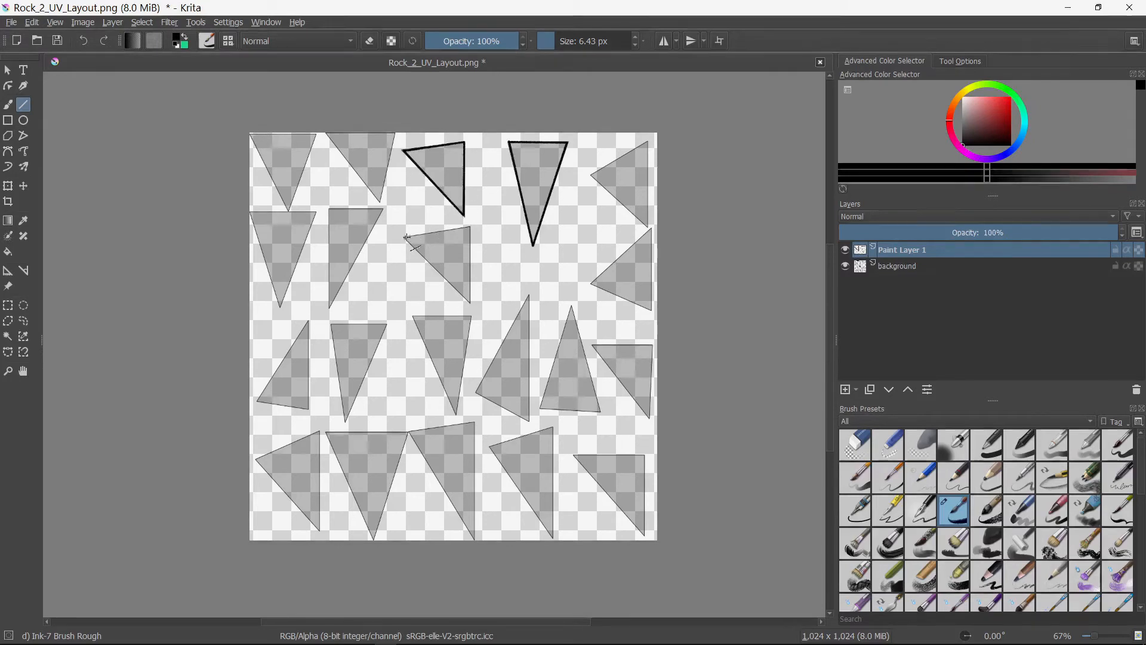
pyautogui.moveTo(405, 237)
pyautogui.mouseDown()
pyautogui.moveTo(472, 228)
pyautogui.moveTo(471, 303)
pyautogui.mouseUp()
pyautogui.moveTo(471, 303); pyautogui.dragTo(407, 238)
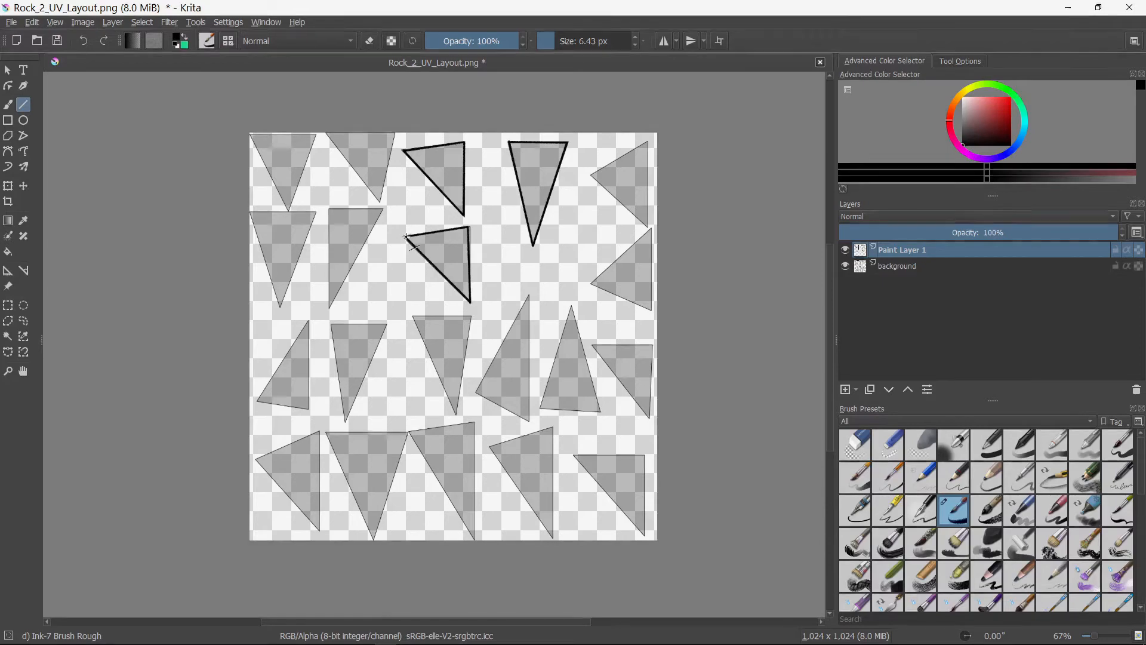
# Step: Trace black outlines around the four islands in the top two rows of the first two columns
pyautogui.moveTo(329, 209)
pyautogui.mouseDown()
pyautogui.moveTo(384, 210)
pyautogui.moveTo(341, 304)
pyautogui.moveTo(329, 309)
pyautogui.moveTo(328, 210)
pyautogui.moveTo(280, 307)
pyautogui.moveTo(250, 212)
pyautogui.moveTo(316, 213)
pyautogui.mouseUp()
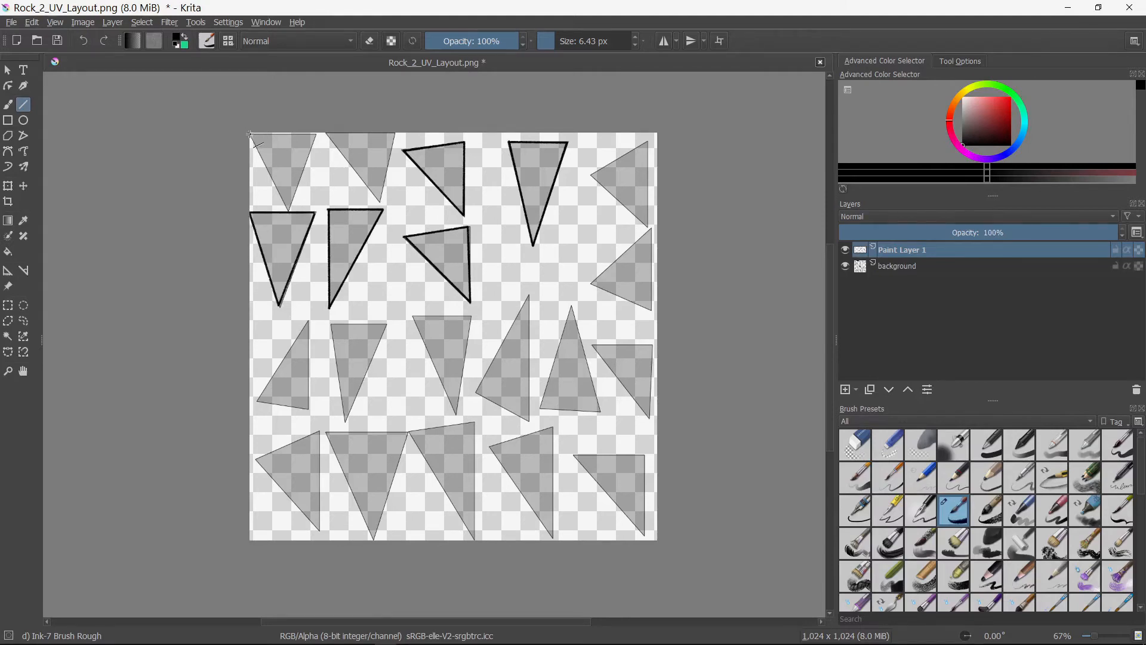
pyautogui.moveTo(252, 136)
pyautogui.mouseDown()
pyautogui.moveTo(325, 139)
pyautogui.moveTo(316, 134)
pyautogui.mouseUp()
pyautogui.moveTo(265, 141)
pyautogui.mouseDown()
pyautogui.moveTo(252, 137)
pyautogui.moveTo(303, 176)
pyautogui.moveTo(289, 211)
pyautogui.mouseUp()
pyautogui.moveTo(289, 211); pyautogui.dragTo(257, 139)
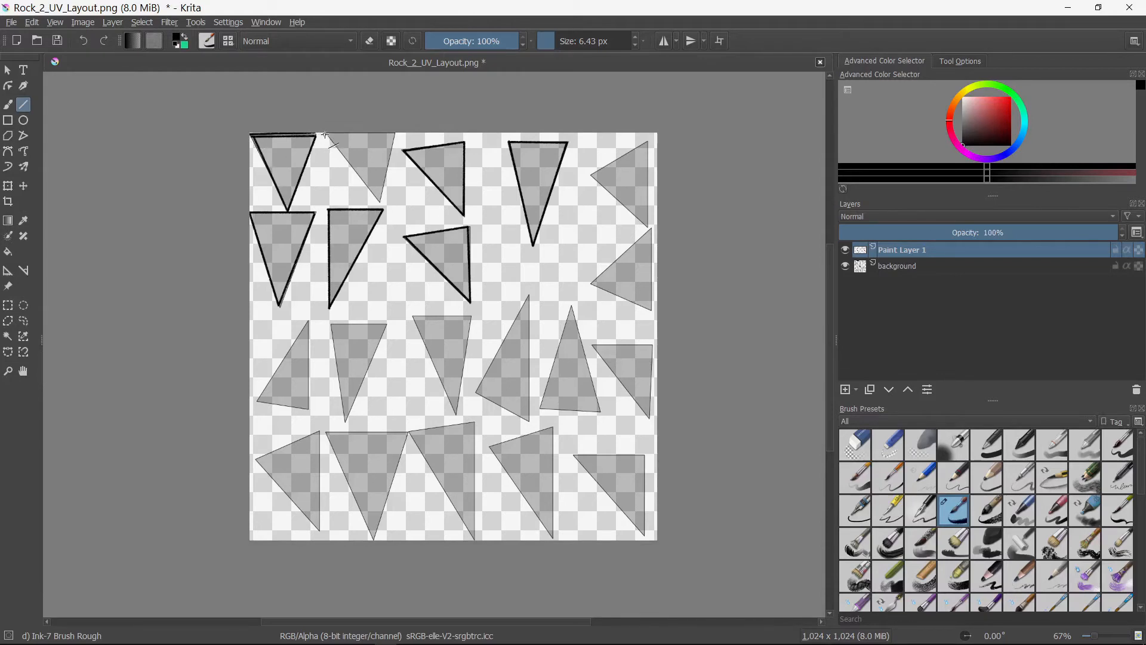
pyautogui.moveTo(327, 134)
pyautogui.mouseDown()
pyautogui.moveTo(396, 137)
pyautogui.moveTo(381, 202)
pyautogui.moveTo(328, 134)
pyautogui.mouseUp()
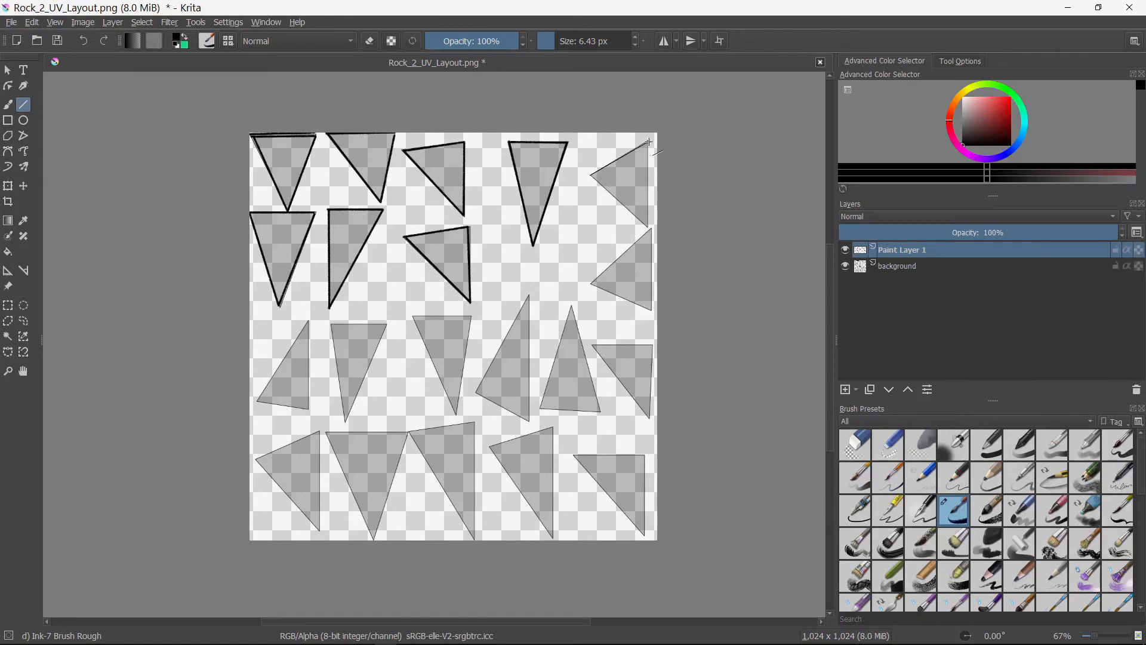
# Step: Trace black outlines around the four islands in the last column, working from top to bottom
pyautogui.moveTo(648, 141)
pyautogui.mouseDown()
pyautogui.moveTo(649, 227)
pyautogui.moveTo(591, 176)
pyautogui.mouseUp()
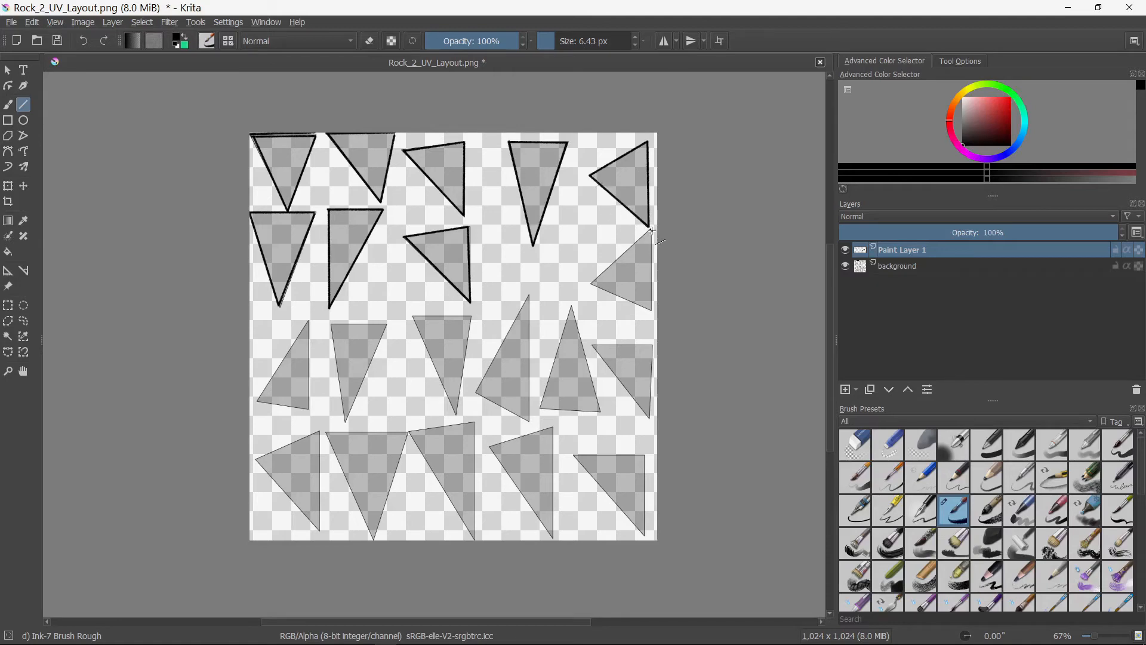
pyautogui.moveTo(651, 230)
pyautogui.mouseDown()
pyautogui.moveTo(590, 287)
pyautogui.moveTo(650, 311)
pyautogui.mouseUp()
pyautogui.moveTo(651, 310); pyautogui.dragTo(650, 229)
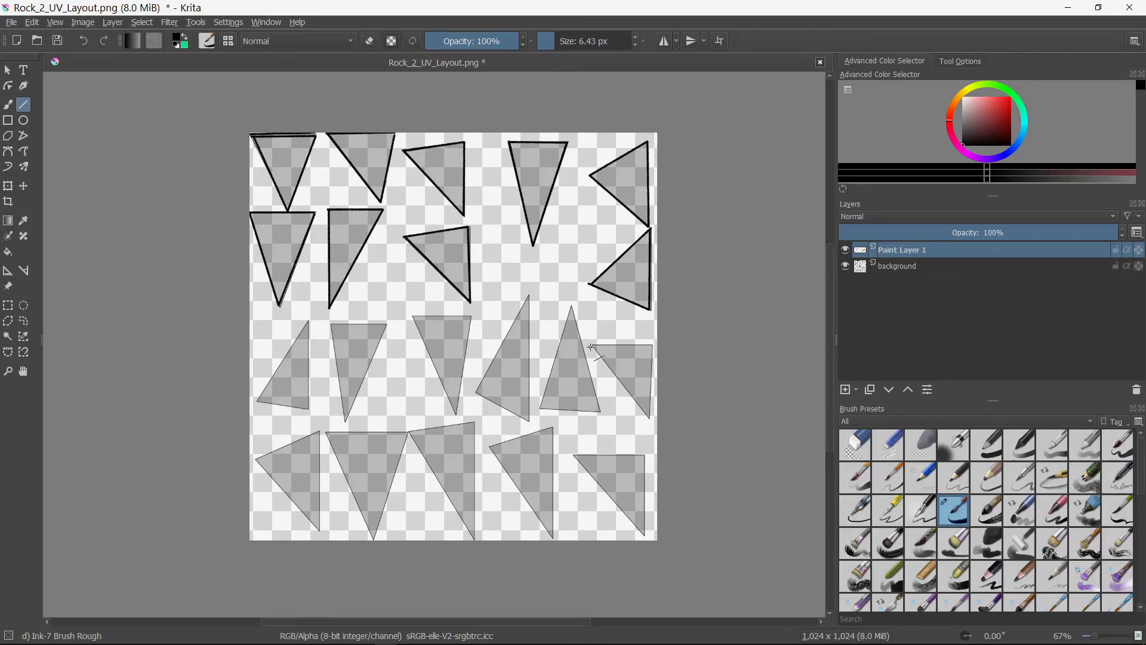
pyautogui.moveTo(641, 349)
pyautogui.mouseDown()
pyautogui.moveTo(656, 346)
pyautogui.moveTo(650, 421)
pyautogui.moveTo(593, 345)
pyautogui.mouseUp()
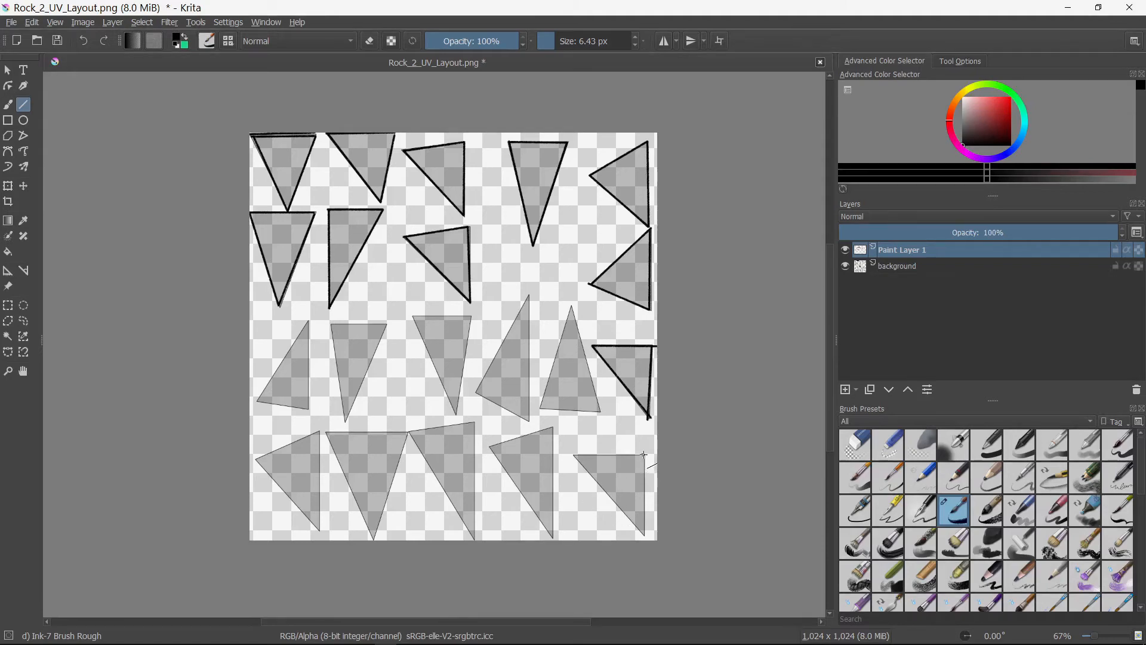
pyautogui.moveTo(644, 455)
pyautogui.mouseDown()
pyautogui.moveTo(645, 538)
pyautogui.moveTo(575, 456)
pyautogui.moveTo(645, 455)
pyautogui.mouseUp()
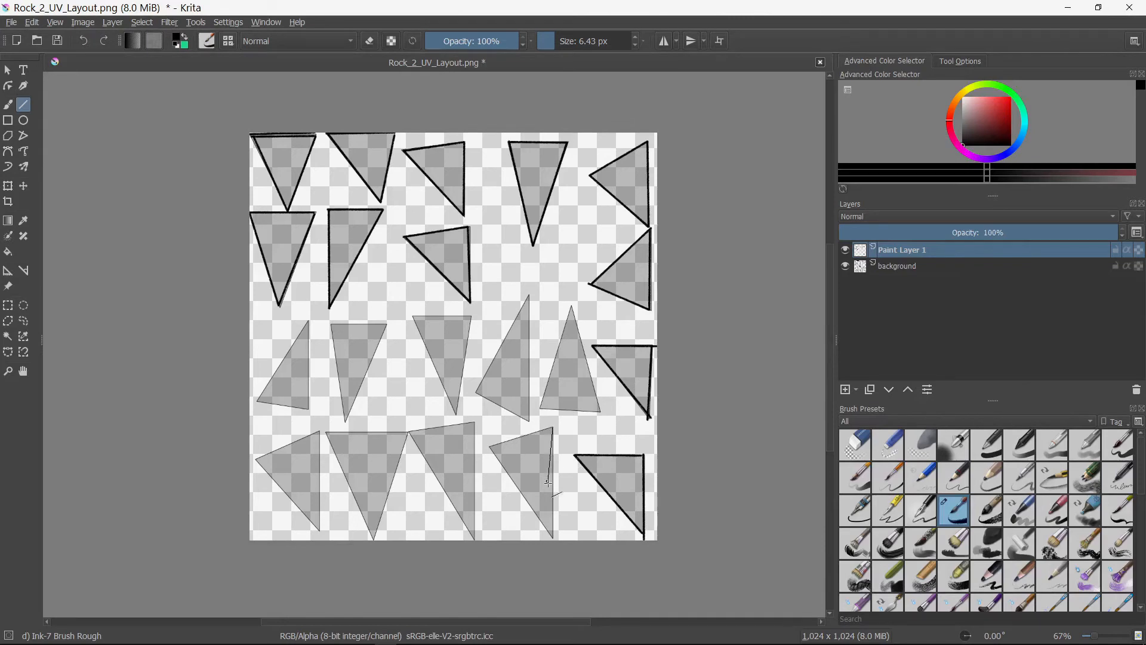
# Step: Outline the remaining four triangular islands of the bottom row with straight black lines
pyautogui.moveTo(554, 428)
pyautogui.mouseDown()
pyautogui.moveTo(552, 539)
pyautogui.moveTo(551, 514)
pyautogui.moveTo(490, 446)
pyautogui.moveTo(553, 429)
pyautogui.mouseUp()
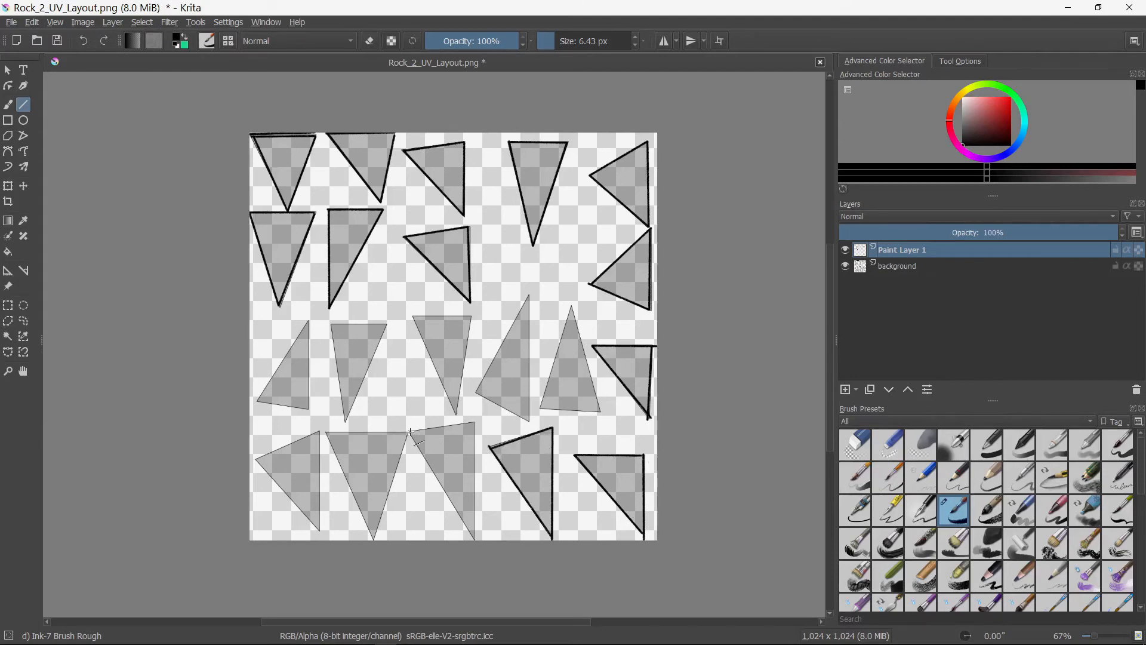
pyautogui.moveTo(411, 431)
pyautogui.mouseDown()
pyautogui.moveTo(475, 422)
pyautogui.moveTo(475, 538)
pyautogui.moveTo(409, 432)
pyautogui.moveTo(373, 537)
pyautogui.moveTo(327, 433)
pyautogui.moveTo(407, 434)
pyautogui.mouseUp()
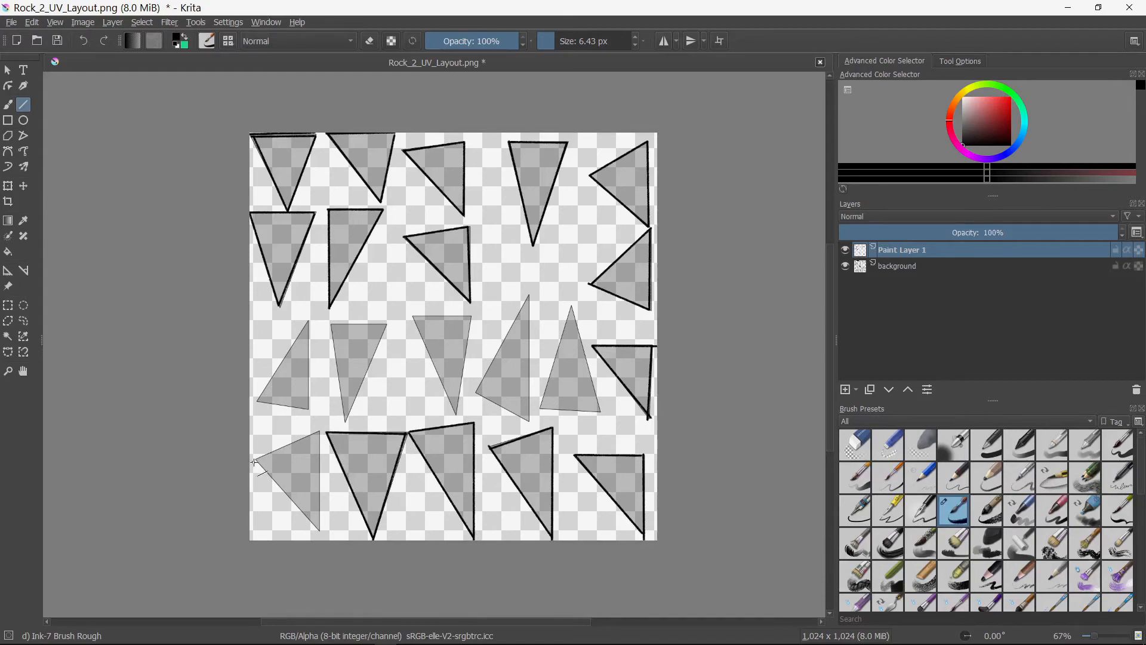
pyautogui.moveTo(258, 459)
pyautogui.mouseDown()
pyautogui.moveTo(320, 433)
pyautogui.moveTo(321, 531)
pyautogui.mouseUp()
pyautogui.moveTo(320, 531); pyautogui.dragTo(257, 462)
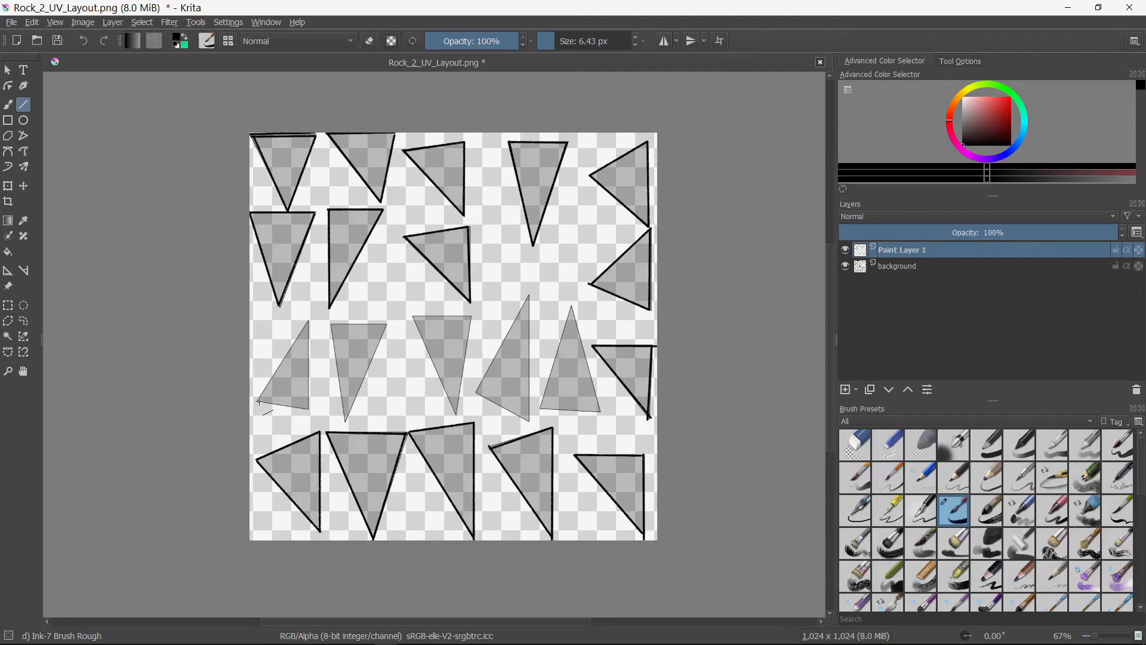
# Step: Outline the remaining five triangular islands of the third row with straight black lines
pyautogui.moveTo(258, 401)
pyautogui.mouseDown()
pyautogui.moveTo(308, 322)
pyautogui.moveTo(308, 412)
pyautogui.moveTo(259, 401)
pyautogui.mouseUp()
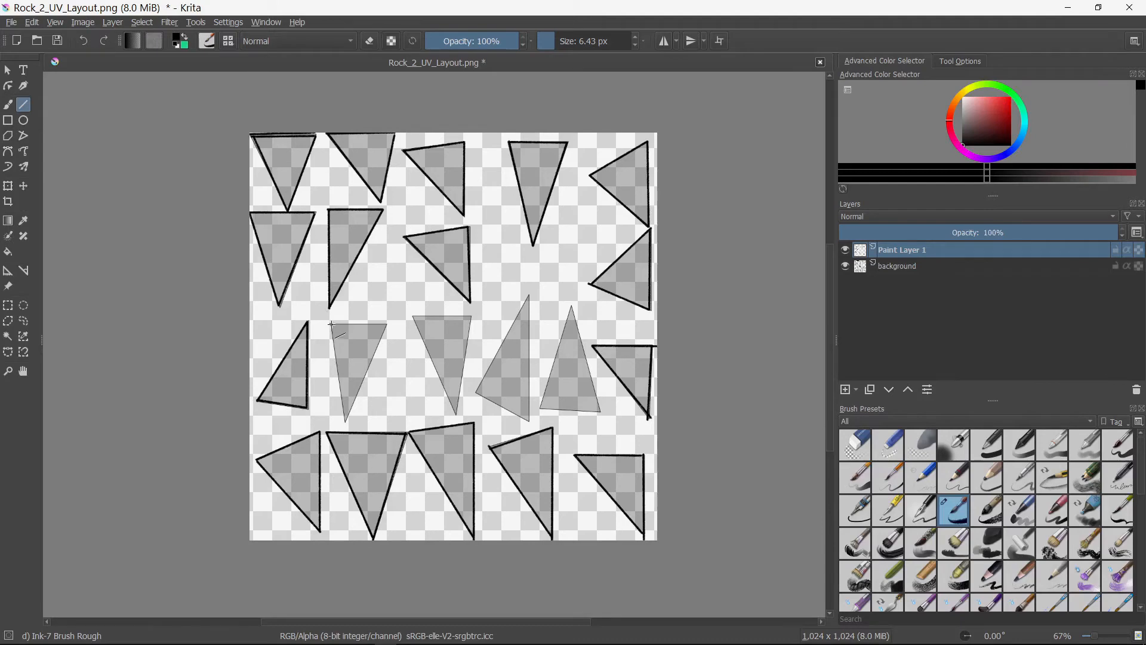
pyautogui.moveTo(350, 325)
pyautogui.mouseDown()
pyautogui.moveTo(389, 325)
pyautogui.moveTo(347, 420)
pyautogui.moveTo(333, 326)
pyautogui.mouseUp()
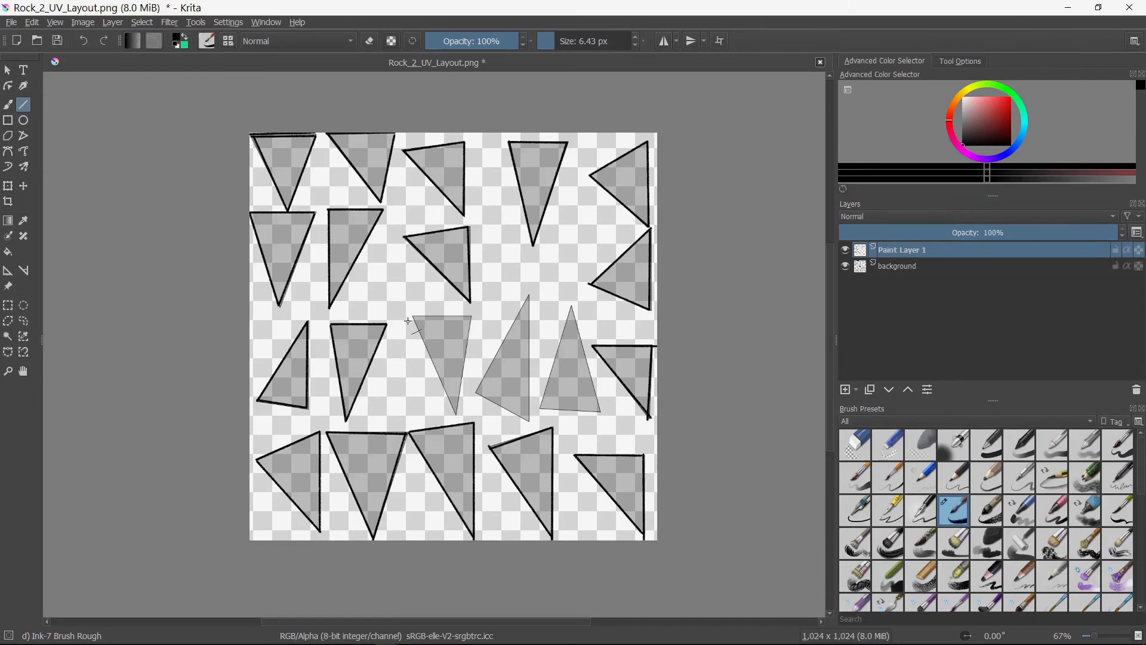
pyautogui.moveTo(414, 315)
pyautogui.mouseDown()
pyautogui.moveTo(471, 317)
pyautogui.moveTo(454, 410)
pyautogui.moveTo(456, 396)
pyautogui.moveTo(467, 414)
pyautogui.moveTo(414, 316)
pyautogui.mouseUp()
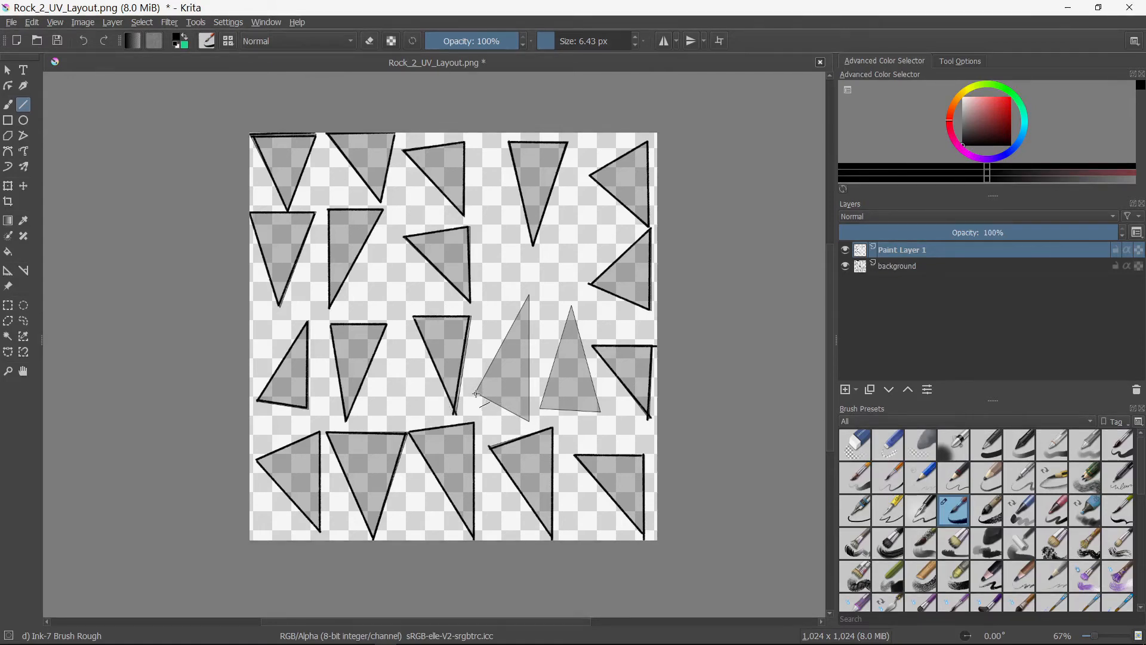
pyautogui.moveTo(476, 393)
pyautogui.mouseDown()
pyautogui.moveTo(529, 296)
pyautogui.moveTo(529, 421)
pyautogui.moveTo(484, 394)
pyautogui.mouseUp()
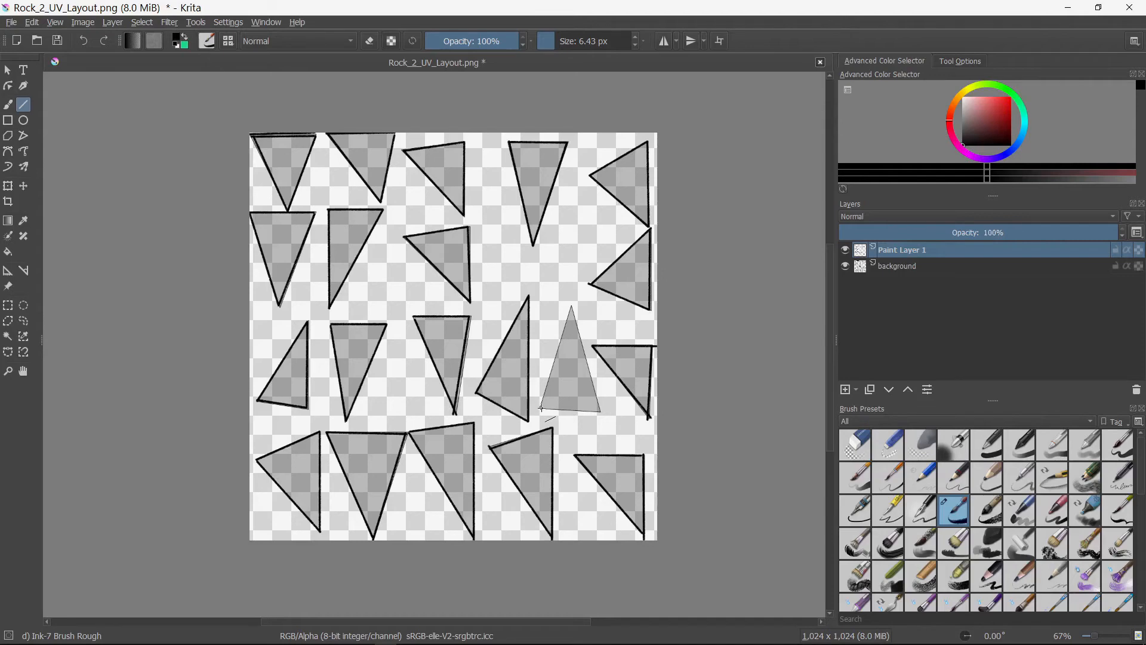
pyautogui.moveTo(543, 394)
pyautogui.mouseDown()
pyautogui.moveTo(571, 309)
pyautogui.moveTo(601, 413)
pyautogui.moveTo(539, 409)
pyautogui.mouseUp()
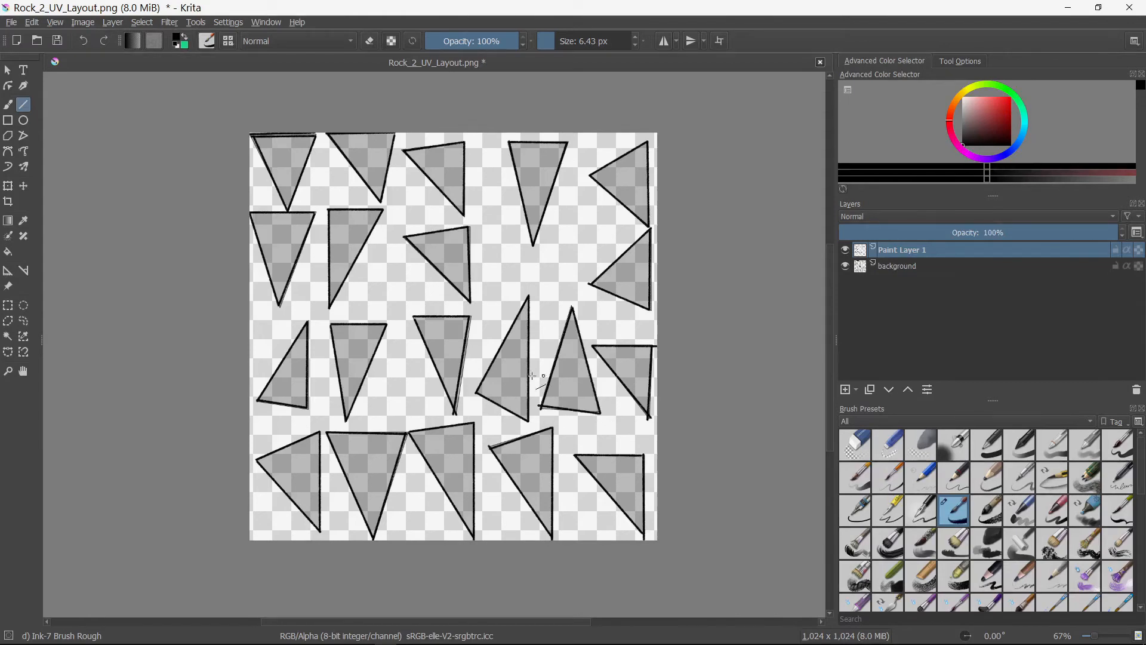
# Step: Sketch thin freehand brush crack lines inside the top fourth-column island, the whole last column, and the third row's fifth island
pyautogui.click(12, 107)
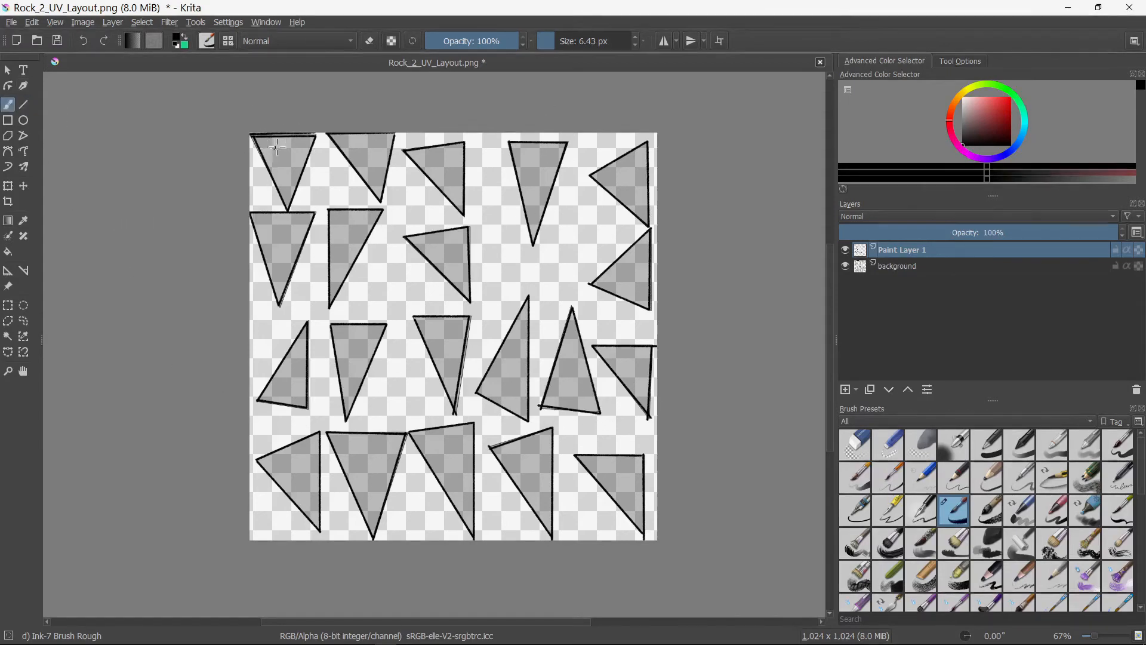
pyautogui.moveTo(289, 147); pyautogui.dragTo(286, 176)
pyautogui.hotkey('ctrl', 'z')
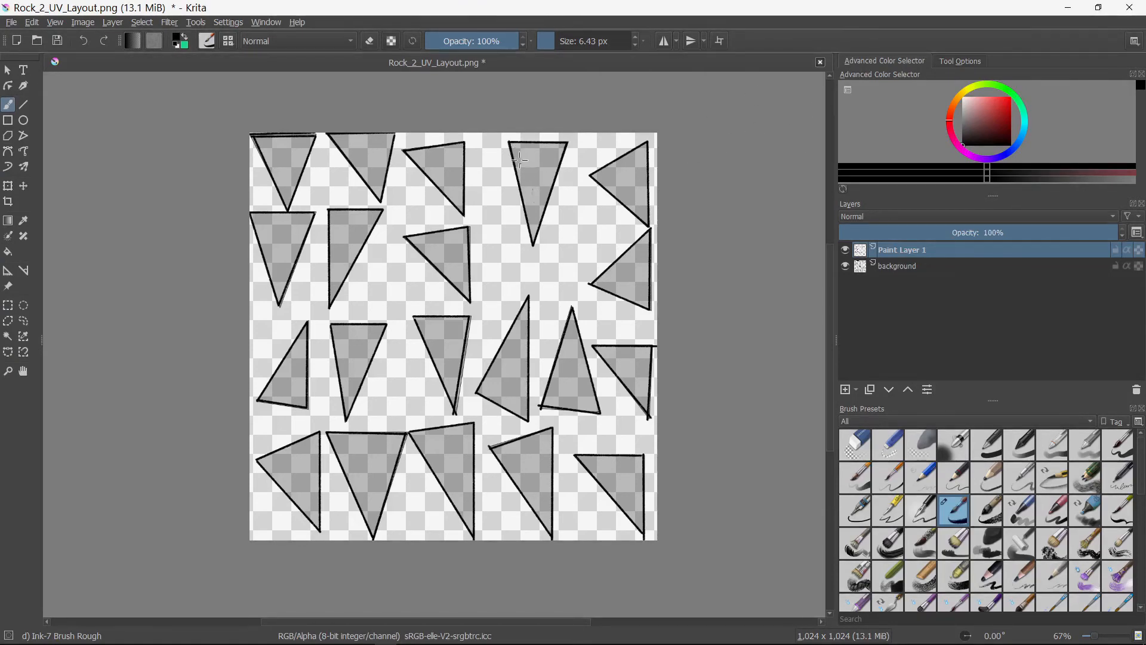
pyautogui.moveTo(529, 177); pyautogui.dragTo(538, 206)
pyautogui.moveTo(623, 190)
pyautogui.mouseDown()
pyautogui.moveTo(650, 263)
pyautogui.moveTo(650, 308)
pyautogui.mouseUp()
pyautogui.moveTo(647, 348)
pyautogui.mouseDown()
pyautogui.moveTo(651, 371)
pyautogui.moveTo(598, 350)
pyautogui.mouseUp()
pyautogui.moveTo(574, 323)
pyautogui.mouseDown()
pyautogui.moveTo(565, 379)
pyautogui.moveTo(552, 389)
pyautogui.mouseUp()
pyautogui.moveTo(550, 398); pyautogui.dragTo(581, 407)
pyautogui.moveTo(550, 406); pyautogui.dragTo(583, 409)
pyautogui.moveTo(583, 459); pyautogui.dragTo(641, 521)
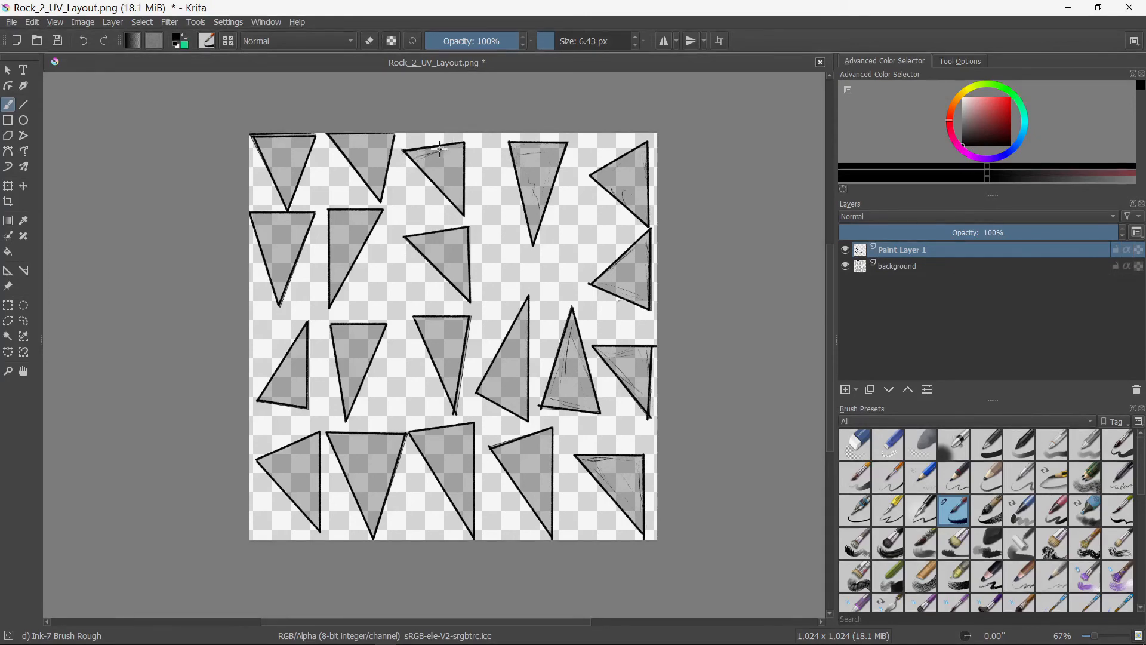
# Step: Sketch thin crack lines inside the third column's top island, the third row's first three islands and the bottom row's first two
pyautogui.moveTo(417, 156); pyautogui.dragTo(463, 145)
pyautogui.moveTo(423, 326); pyautogui.dragTo(448, 324)
pyautogui.moveTo(365, 350)
pyautogui.mouseDown()
pyautogui.moveTo(355, 383)
pyautogui.moveTo(300, 385)
pyautogui.moveTo(299, 375)
pyautogui.moveTo(275, 389)
pyautogui.mouseUp()
pyautogui.moveTo(283, 467); pyautogui.dragTo(299, 487)
pyautogui.moveTo(289, 448)
pyautogui.mouseDown()
pyautogui.moveTo(305, 494)
pyautogui.moveTo(300, 448)
pyautogui.moveTo(372, 495)
pyautogui.mouseUp()
pyautogui.moveTo(348, 457)
pyautogui.mouseDown()
pyautogui.moveTo(366, 491)
pyautogui.moveTo(370, 478)
pyautogui.mouseUp()
pyautogui.moveTo(379, 455); pyautogui.dragTo(376, 479)
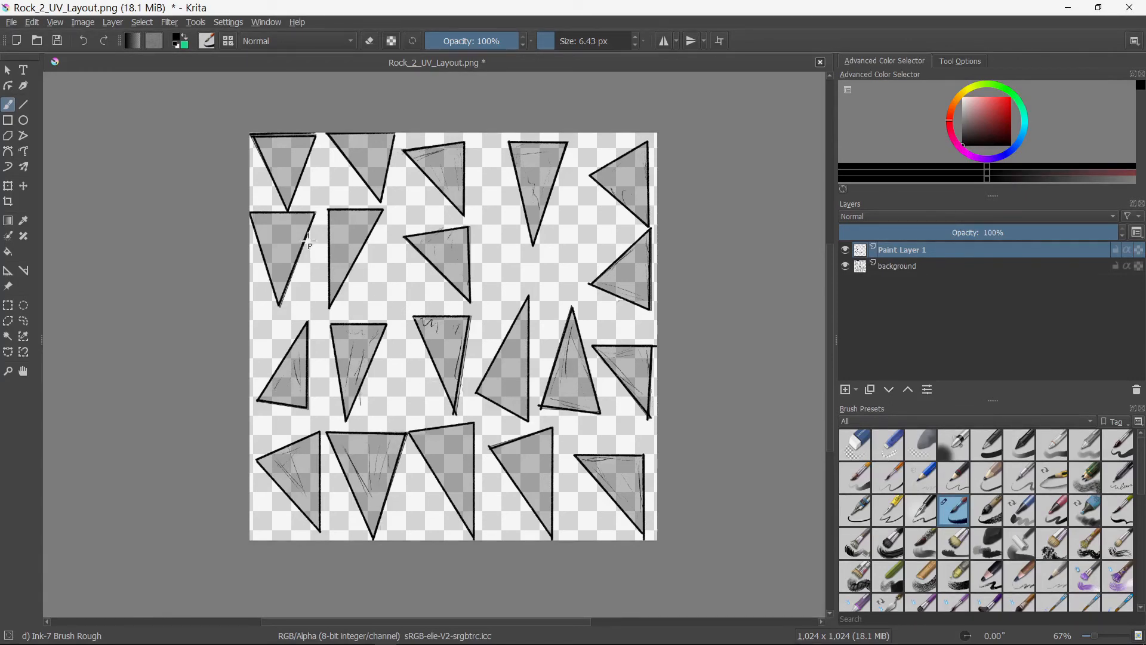
# Step: Sketch thin crack lines inside the four islands of the top two rows in the first two columns
pyautogui.moveTo(303, 227); pyautogui.dragTo(278, 302)
pyautogui.moveTo(256, 227); pyautogui.dragTo(275, 263)
pyautogui.moveTo(256, 143); pyautogui.dragTo(279, 191)
pyautogui.moveTo(291, 138); pyautogui.dragTo(288, 196)
pyautogui.moveTo(338, 139)
pyautogui.mouseDown()
pyautogui.moveTo(379, 134)
pyautogui.moveTo(367, 230)
pyautogui.moveTo(340, 300)
pyautogui.mouseUp()
pyautogui.moveTo(336, 231)
pyautogui.mouseDown()
pyautogui.moveTo(341, 278)
pyautogui.moveTo(334, 222)
pyautogui.mouseUp()
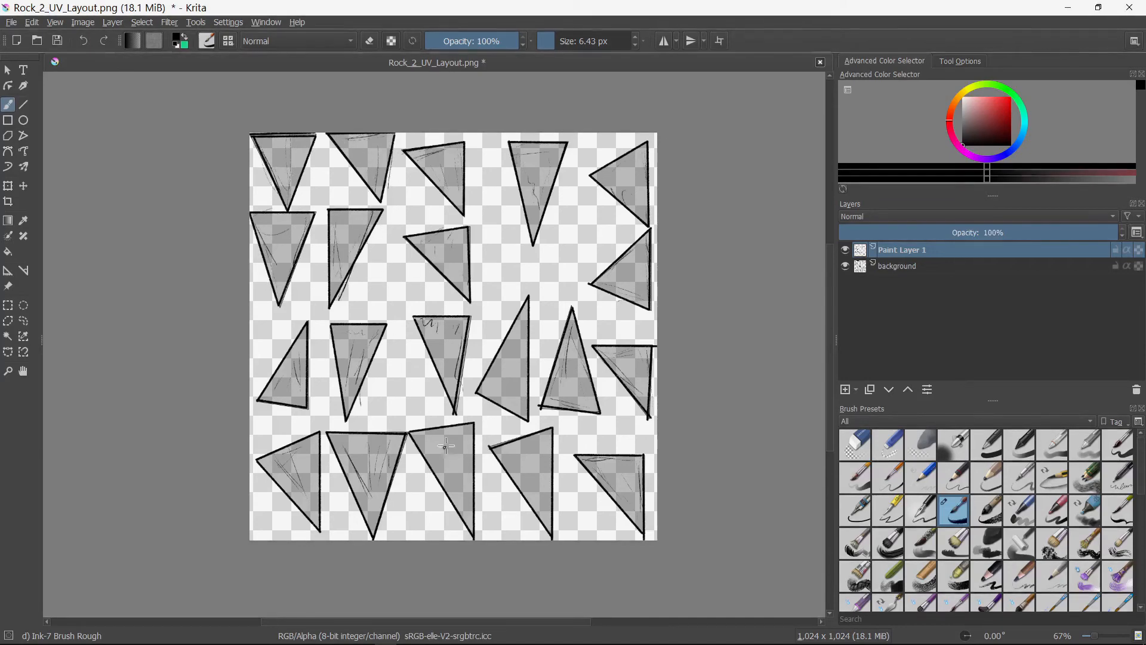
# Step: Sketch thin crack lines inside the bottom row's third and fourth islands and the third row's fourth island
pyautogui.moveTo(461, 434)
pyautogui.mouseDown()
pyautogui.moveTo(470, 514)
pyautogui.moveTo(432, 455)
pyautogui.moveTo(449, 483)
pyautogui.mouseUp()
pyautogui.moveTo(508, 461)
pyautogui.mouseDown()
pyautogui.moveTo(539, 508)
pyautogui.moveTo(515, 470)
pyautogui.mouseUp()
pyautogui.moveTo(541, 476)
pyautogui.mouseDown()
pyautogui.moveTo(538, 457)
pyautogui.moveTo(545, 495)
pyautogui.mouseUp()
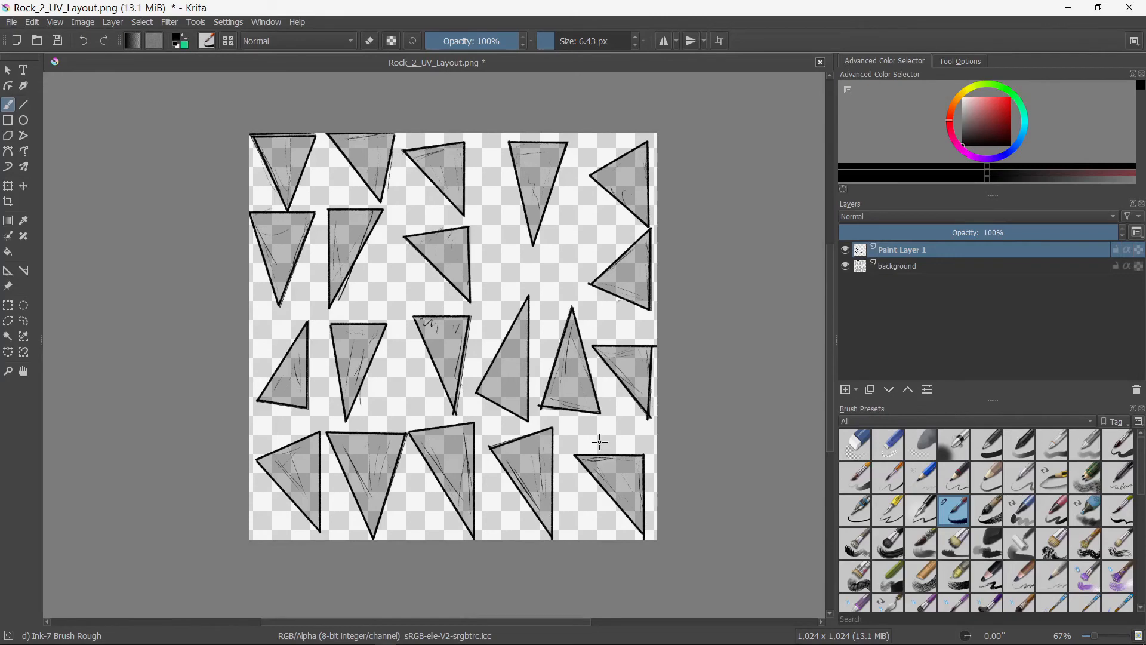
pyautogui.moveTo(485, 386)
pyautogui.mouseDown()
pyautogui.moveTo(515, 349)
pyautogui.moveTo(522, 421)
pyautogui.mouseUp()
# Step: Hide the background layer and save Rock_2_UV_Layout.png with grey #6a6a6a as the transparent color
pyautogui.click(845, 266)
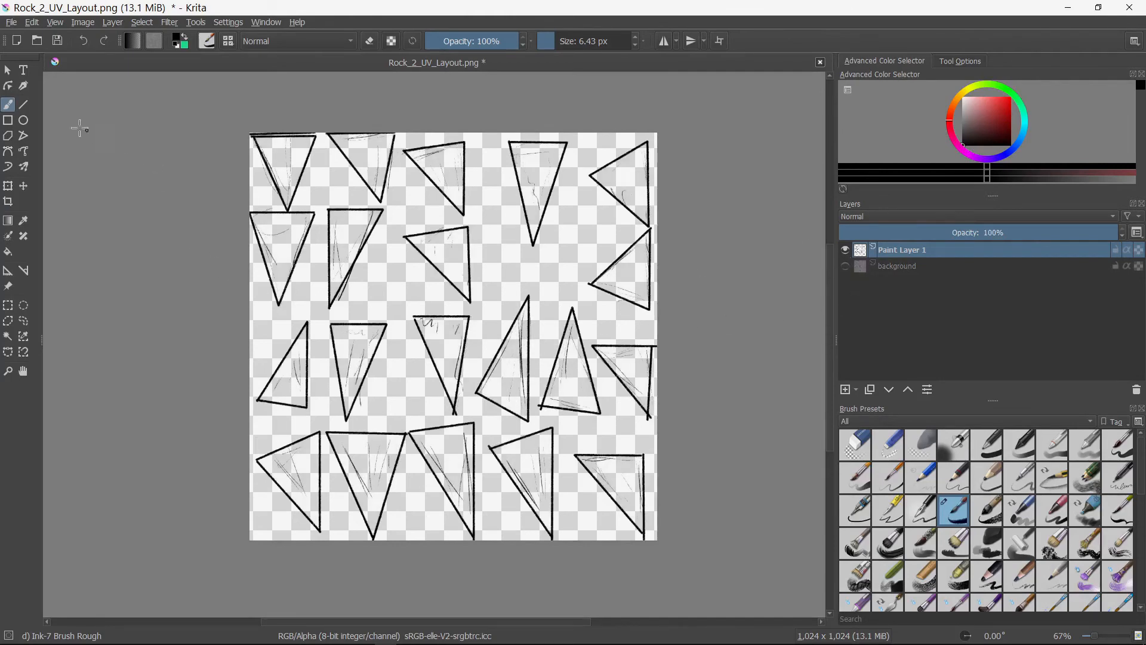
pyautogui.click(11, 22)
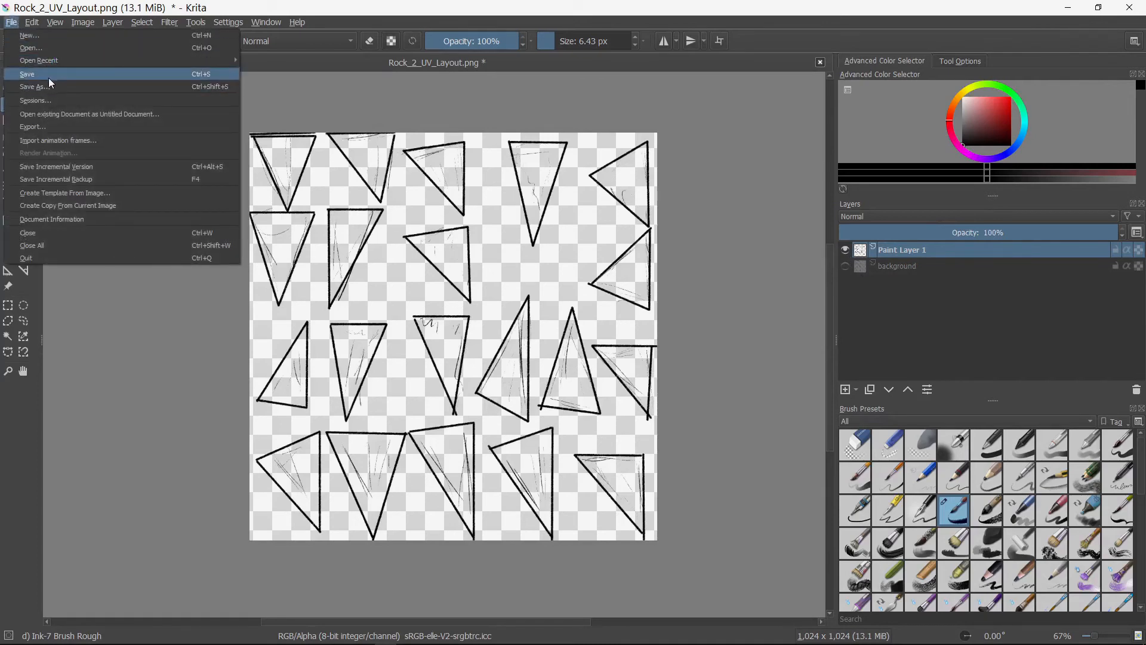
pyautogui.click(51, 76)
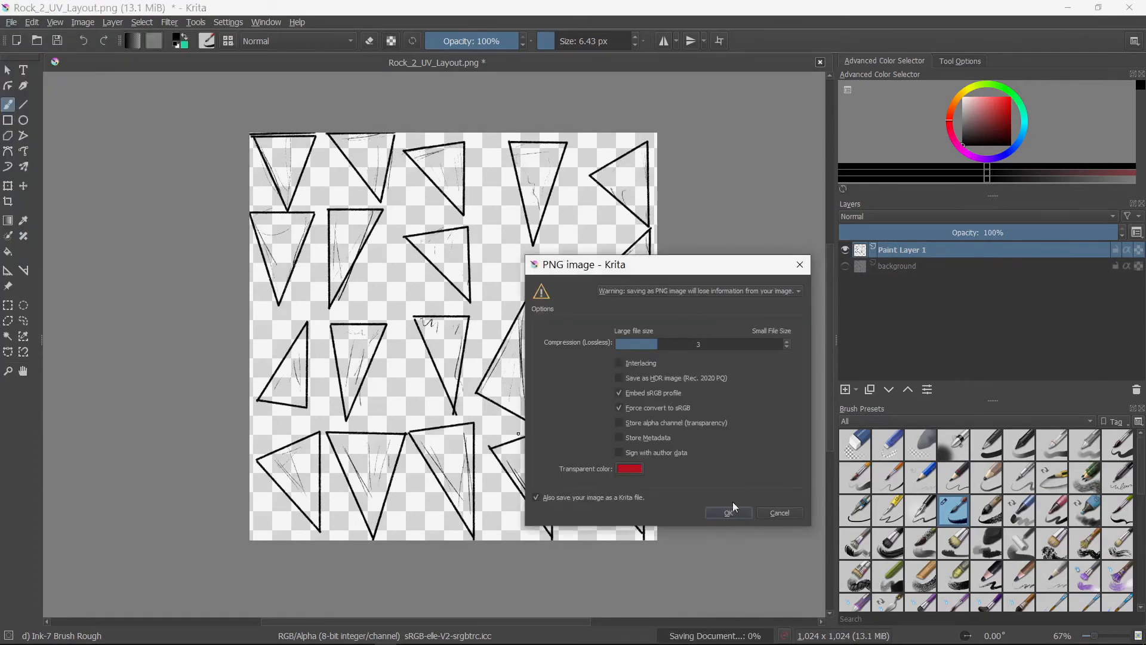
pyautogui.click(630, 468)
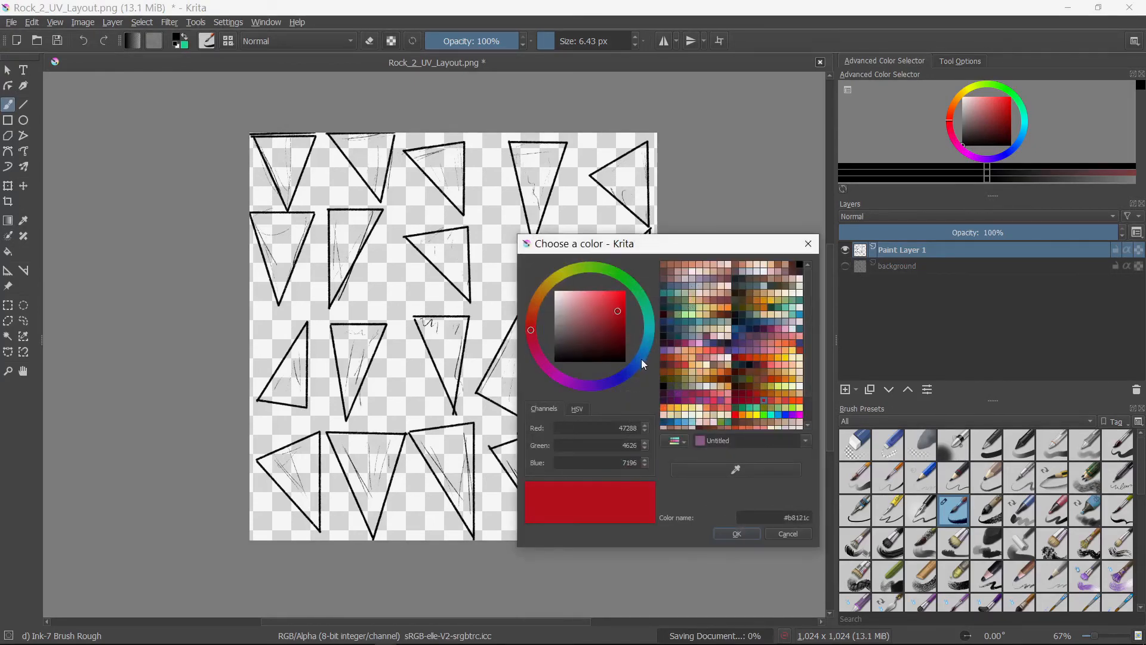
pyautogui.moveTo(539, 328); pyautogui.dragTo(543, 332)
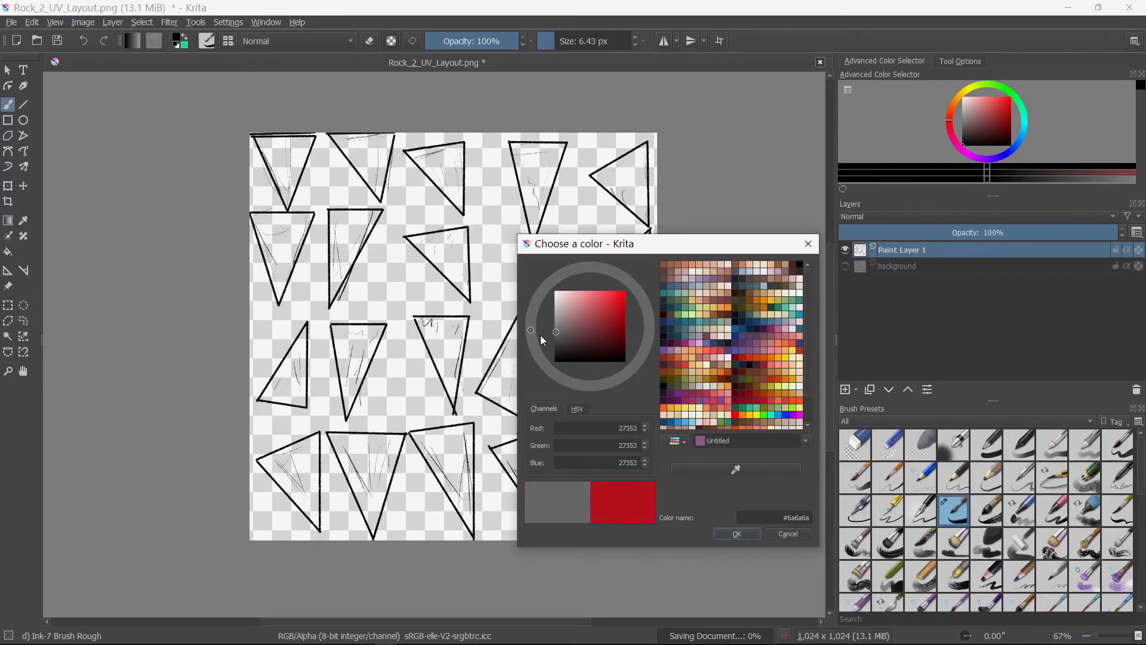
pyautogui.click(740, 536)
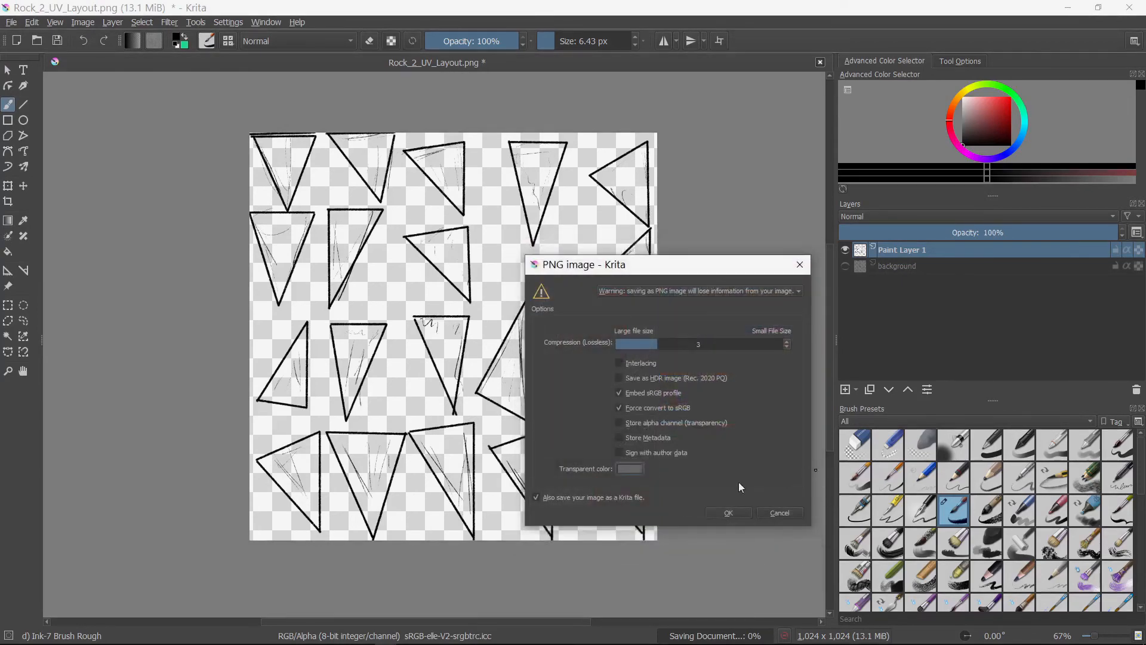
pyautogui.click(736, 514)
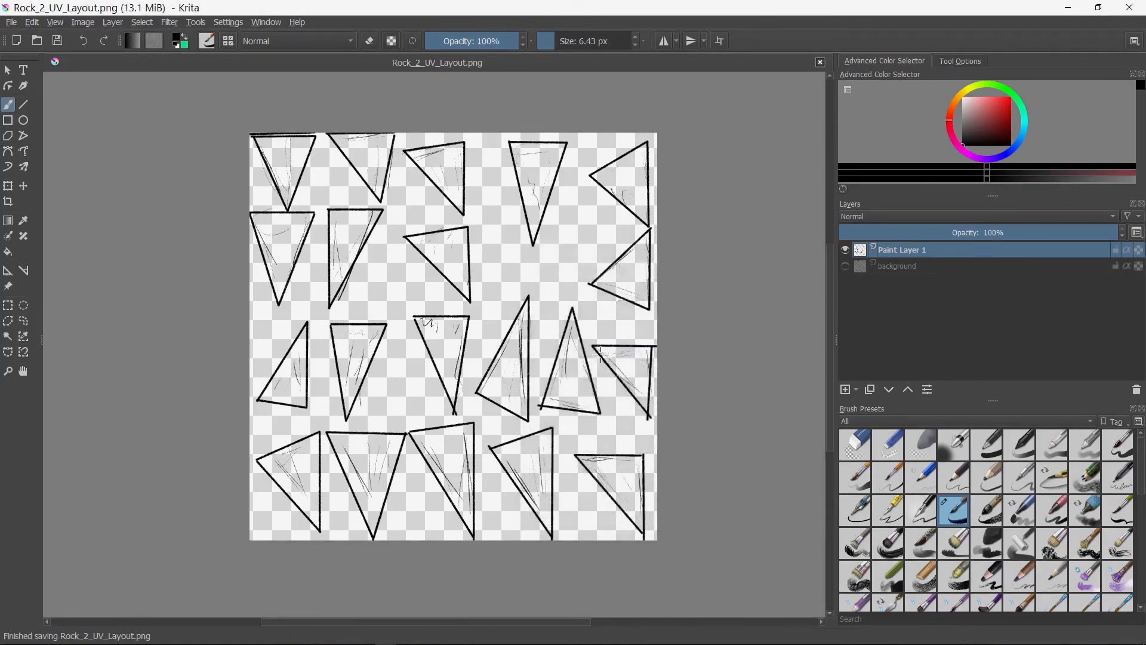
# Step: Switch to Blender and save the unwrapped rock model in Rock_2.blend
pyautogui.moveTo(519, 643)
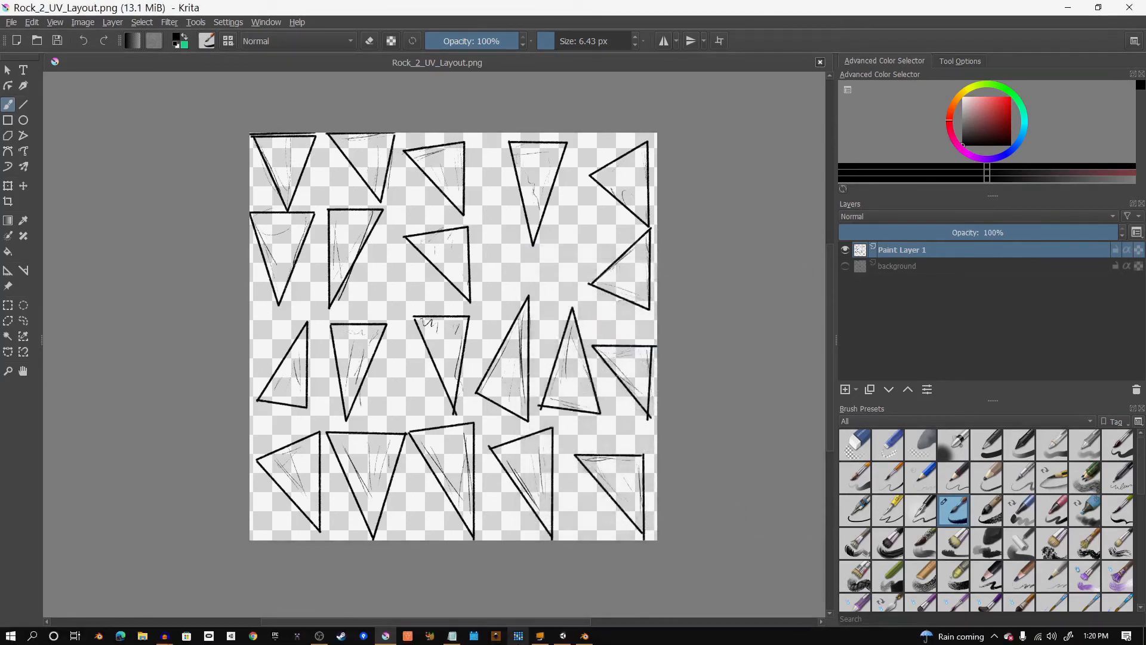
pyautogui.click(563, 637)
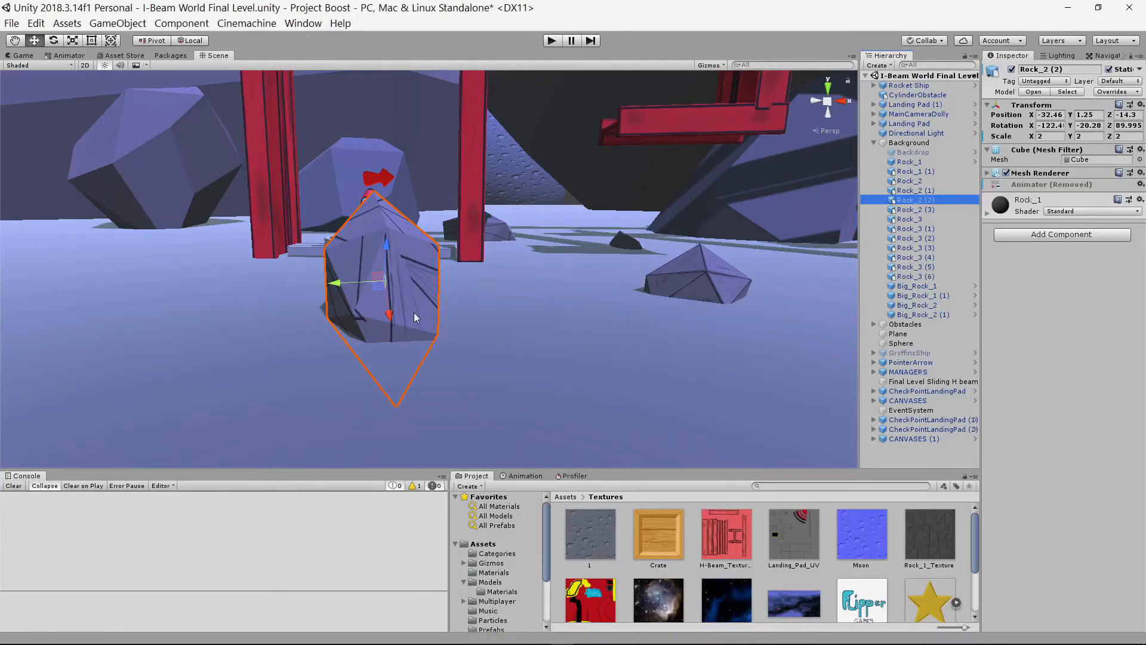
pyautogui.click(394, 278)
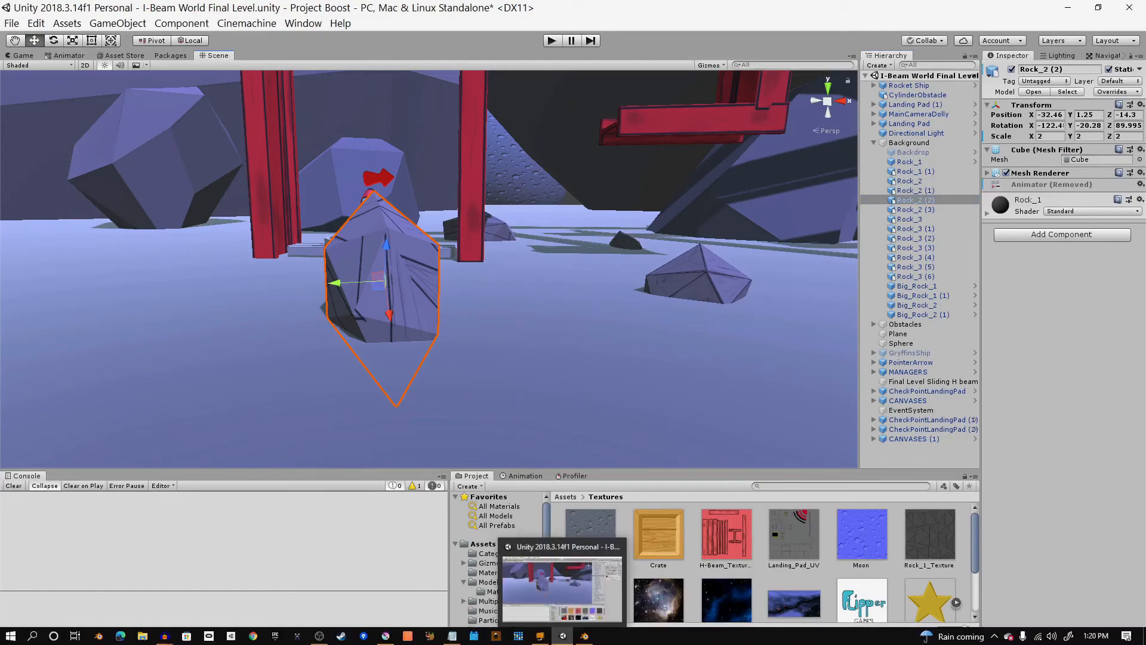
pyautogui.click(586, 637)
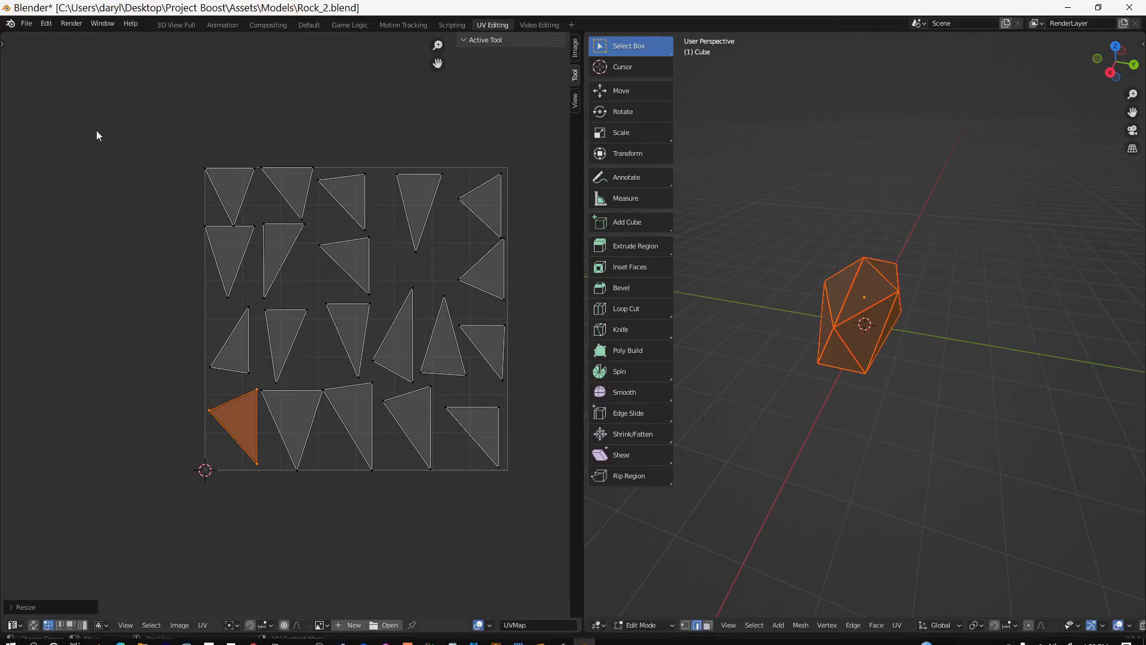
pyautogui.click(29, 25)
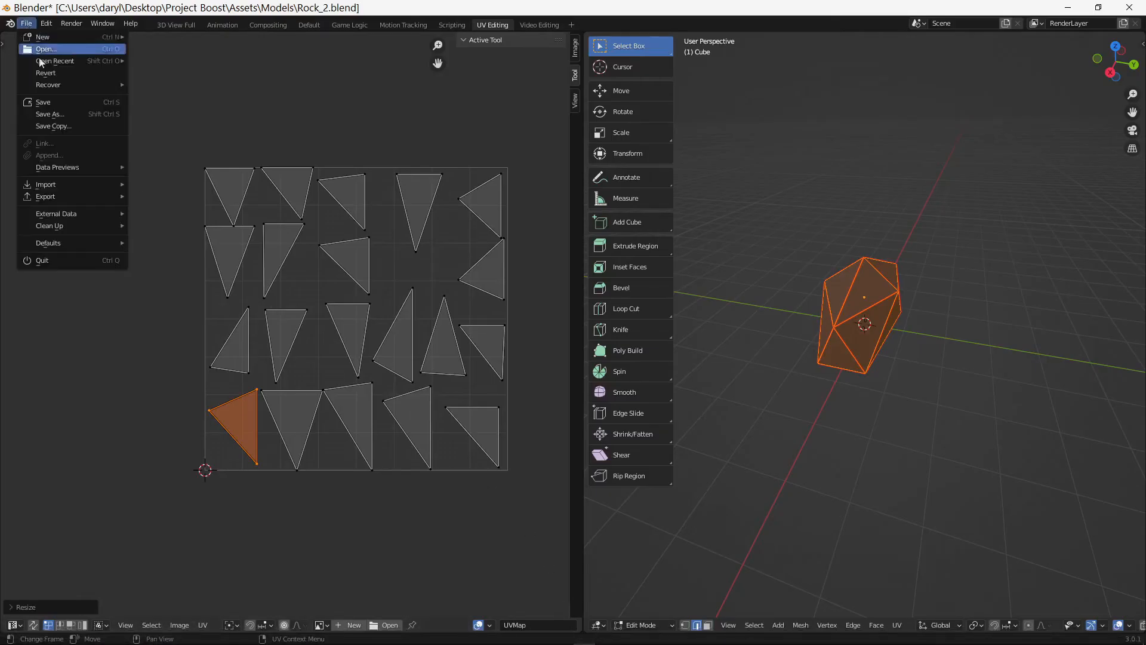
pyautogui.click(53, 102)
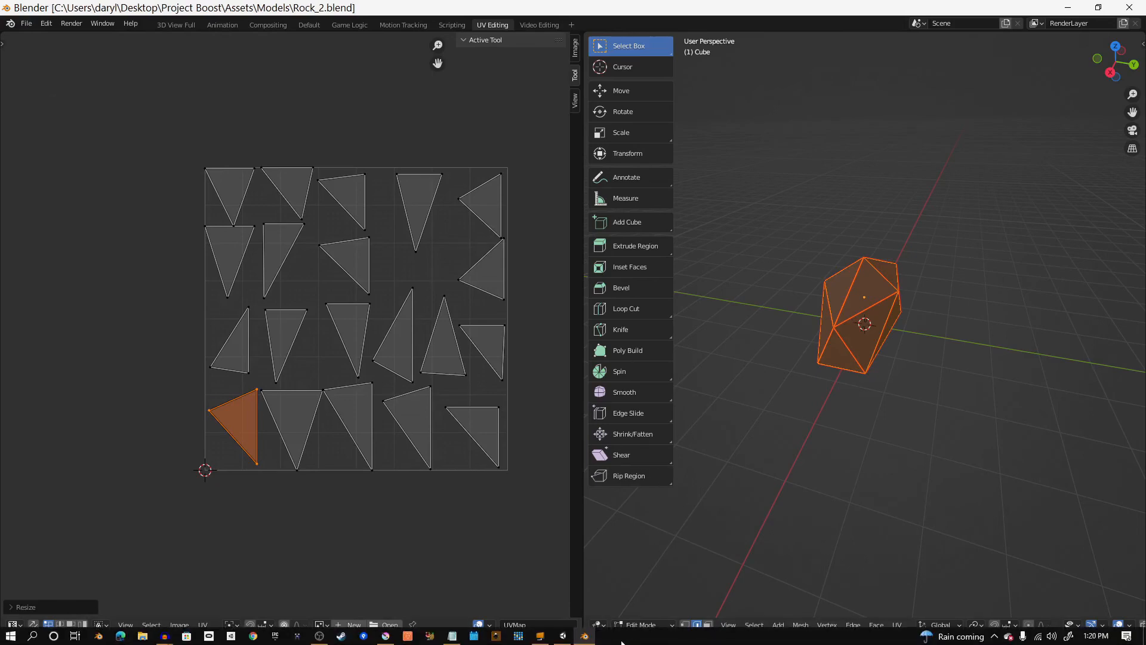
# Step: Switch to Unity and apply the Rock_2_UV_Layout texture from the Textures folder to the Rock_2 (2) rock
pyautogui.click(563, 635)
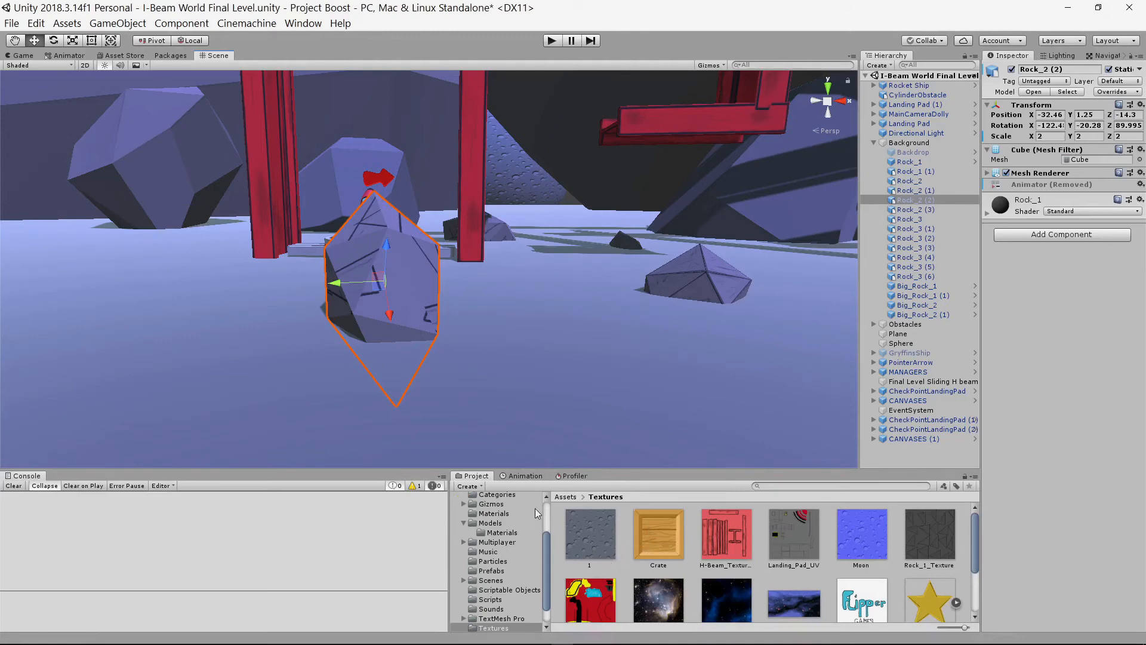
pyautogui.moveTo(179, 641)
pyautogui.moveTo(684, 471); pyautogui.dragTo(686, 378)
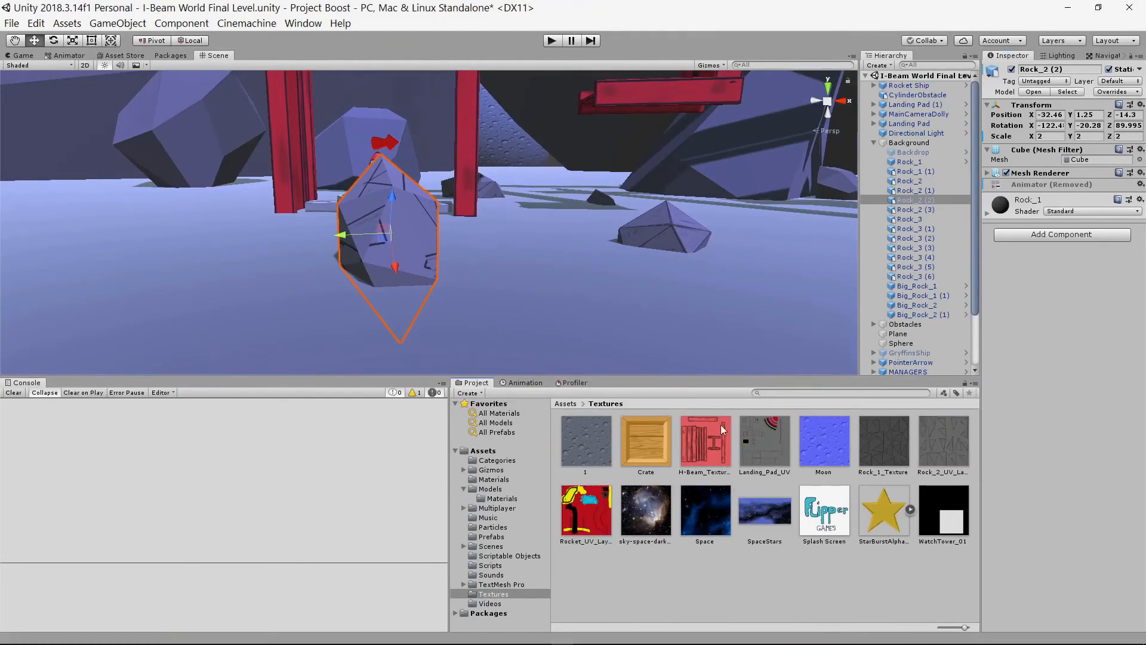
pyautogui.moveTo(689, 378); pyautogui.dragTo(689, 436)
pyautogui.moveTo(953, 501); pyautogui.dragTo(421, 255)
# Step: Move the Rock_2 (2) rock away from the landing pad to about X -40.7, Y 1.21, Z -17.41
pyautogui.scroll(2, 482, 320)
pyautogui.keyDown('alt'); pyautogui.moveTo(482, 321); pyautogui.dragTo(422, 338); pyautogui.keyUp('alt')
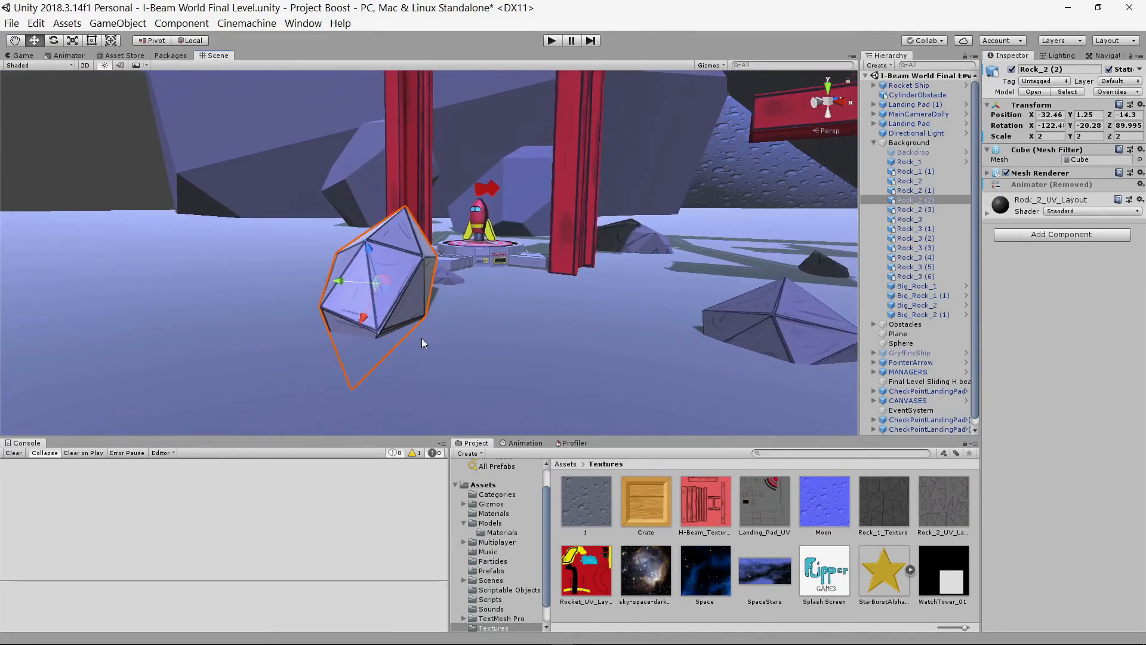
pyautogui.scroll(-1, 422, 338)
pyautogui.scroll(3, 419, 332)
pyautogui.moveTo(428, 333); pyautogui.dragTo(693, 294, button='middle')
pyautogui.moveTo(569, 270); pyautogui.dragTo(281, 256)
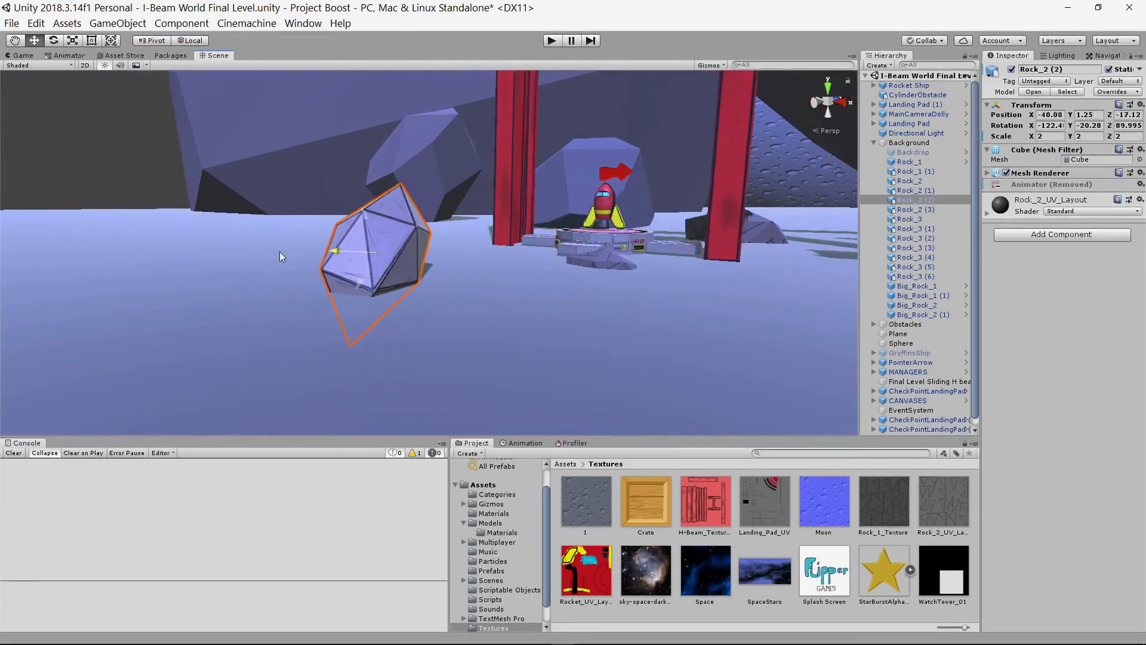
pyautogui.moveTo(444, 285); pyautogui.dragTo(307, 294, button='middle')
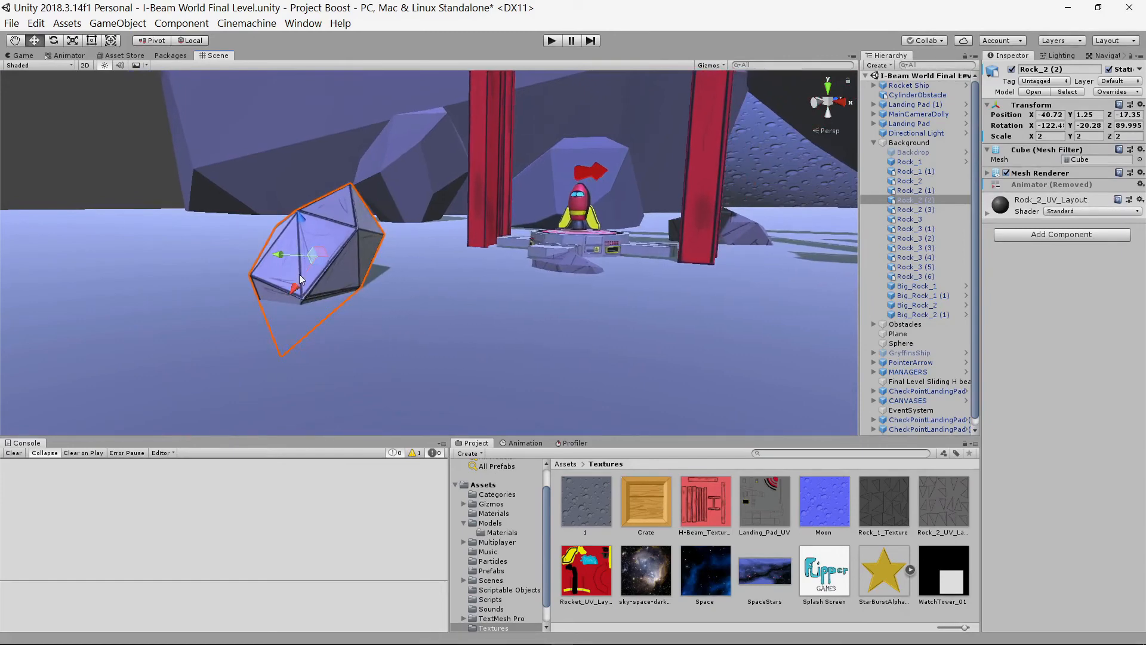
pyautogui.moveTo(300, 275); pyautogui.dragTo(446, 172)
pyautogui.click(328, 259)
pyautogui.moveTo(295, 289); pyautogui.dragTo(328, 309)
pyautogui.scroll(-3, 382, 195)
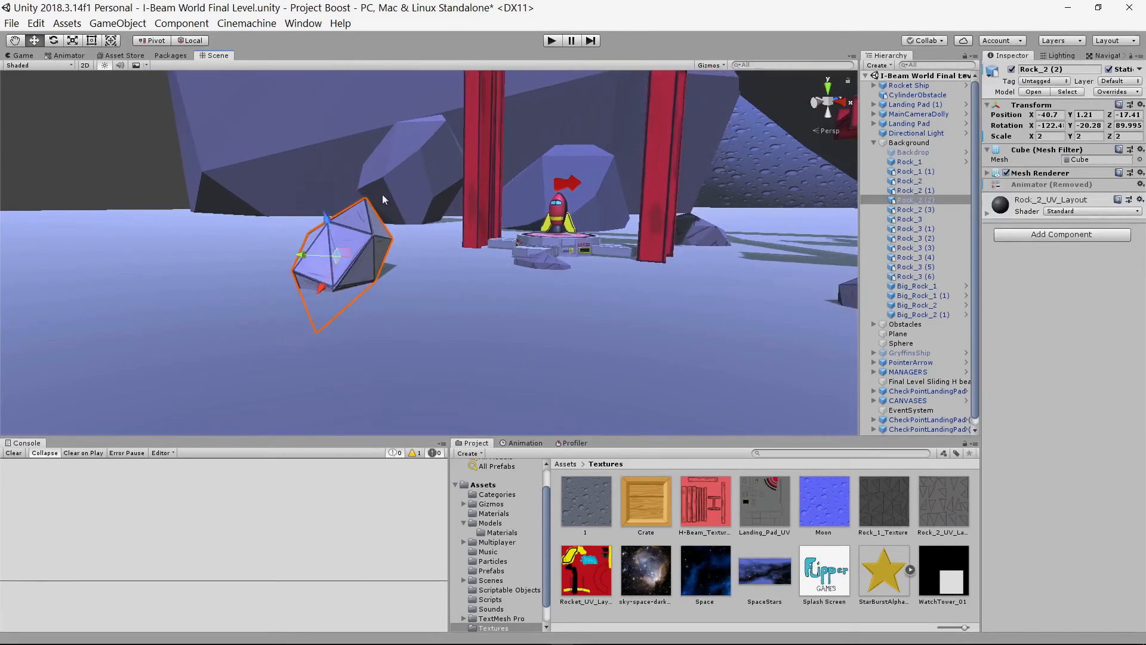
# Step: Examine the level's large background rocks, selecting Rock_3 (6), Big_Rock_1 and Big_Rock_2 in turn, and view the whole level
pyautogui.click(293, 134)
pyautogui.click(313, 142)
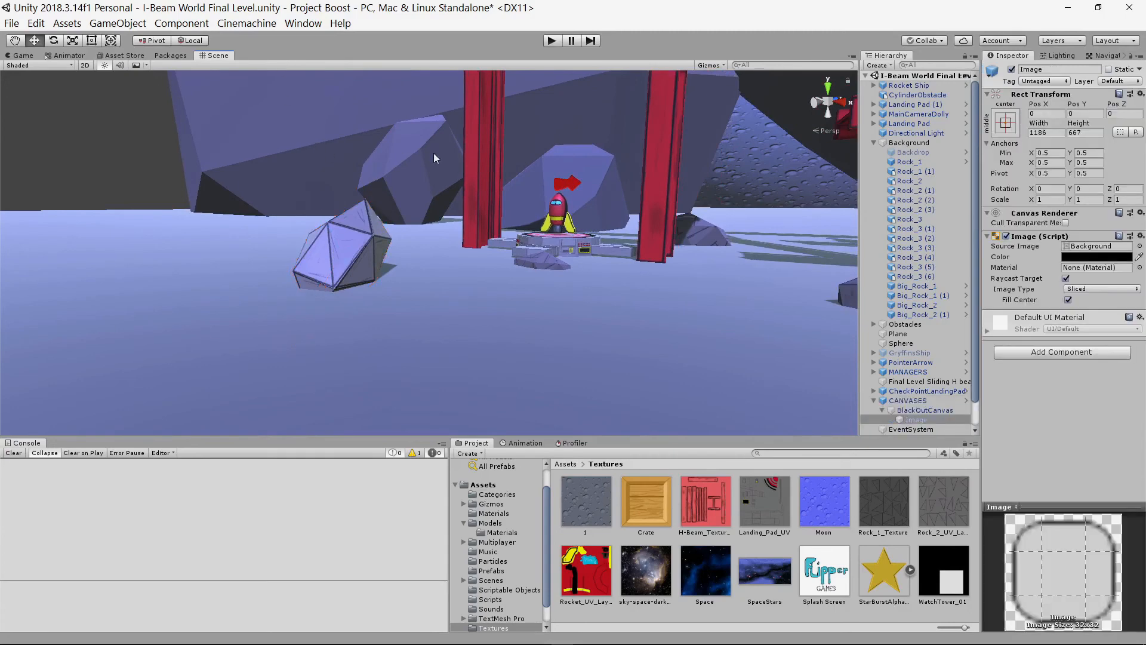
pyautogui.click(277, 145)
pyautogui.moveTo(278, 144); pyautogui.dragTo(634, 480, button='middle')
pyautogui.moveTo(286, 350); pyautogui.dragTo(476, 298, button='right')
pyautogui.moveTo(475, 298); pyautogui.dragTo(631, 271, button='middle')
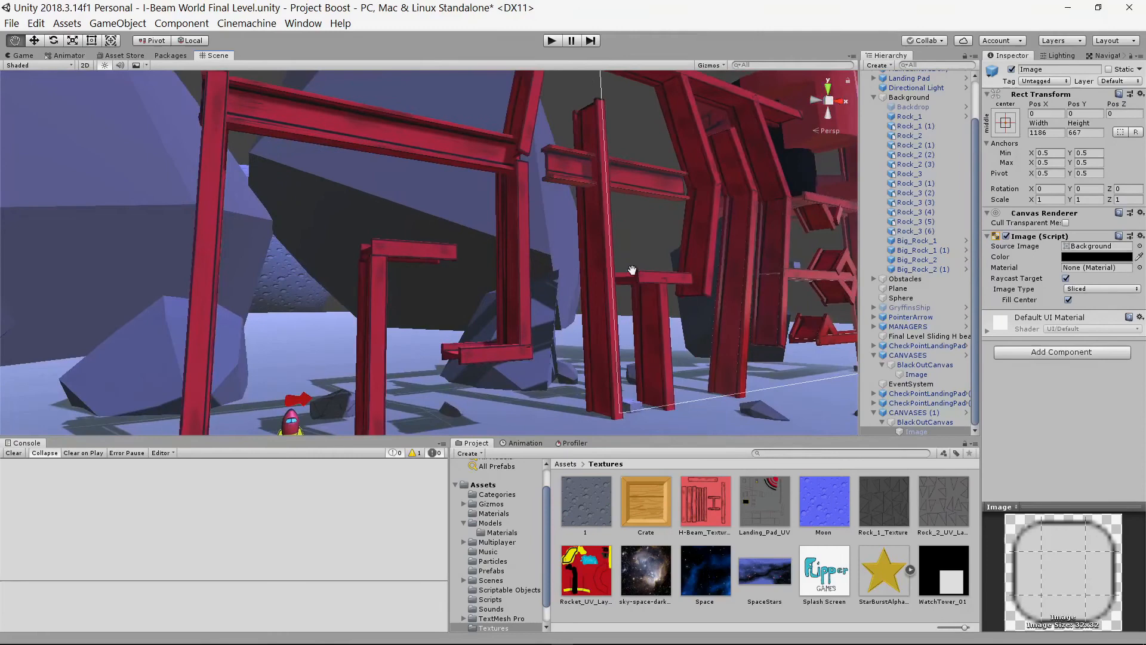
pyautogui.click(389, 197)
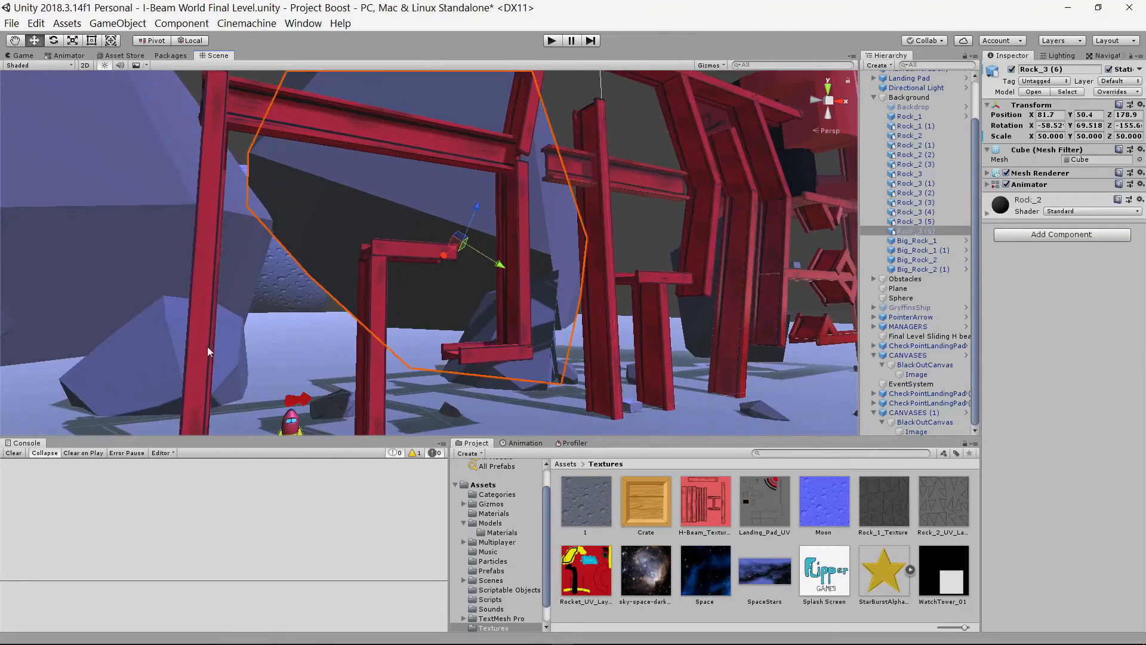
pyautogui.click(118, 382)
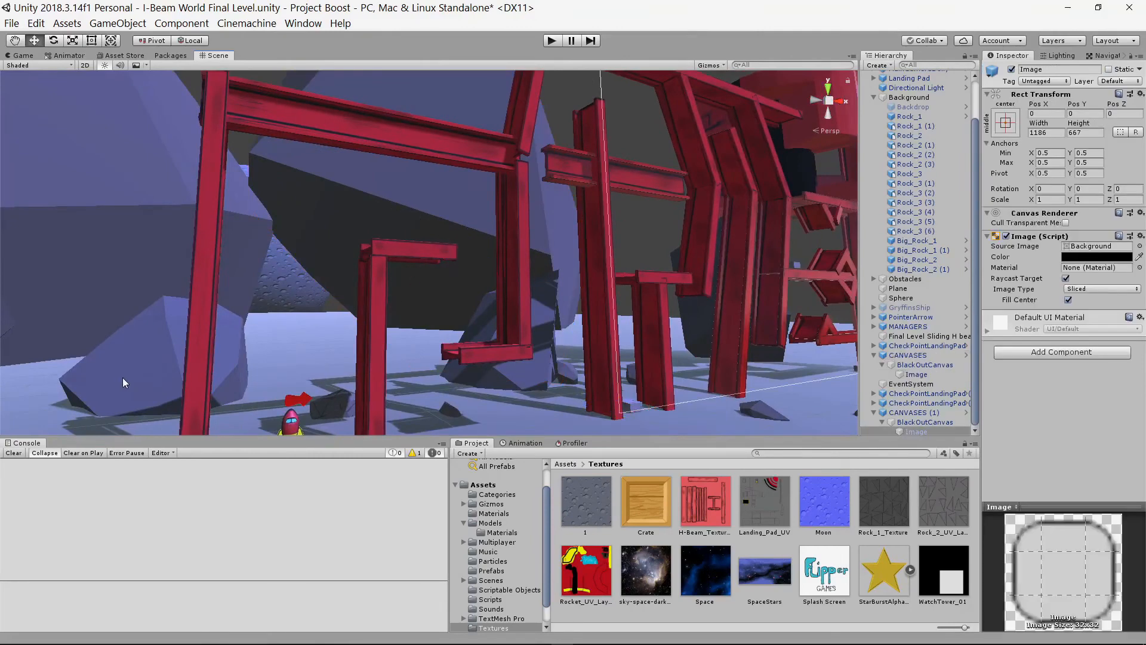
pyautogui.click(138, 378)
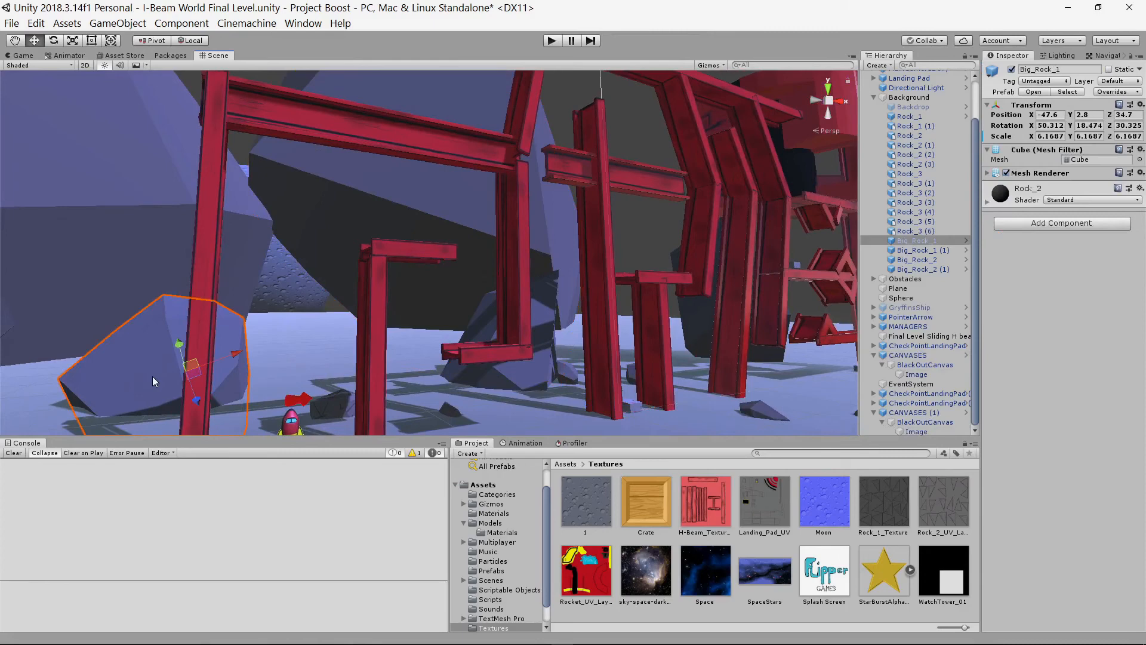
pyautogui.click(534, 373)
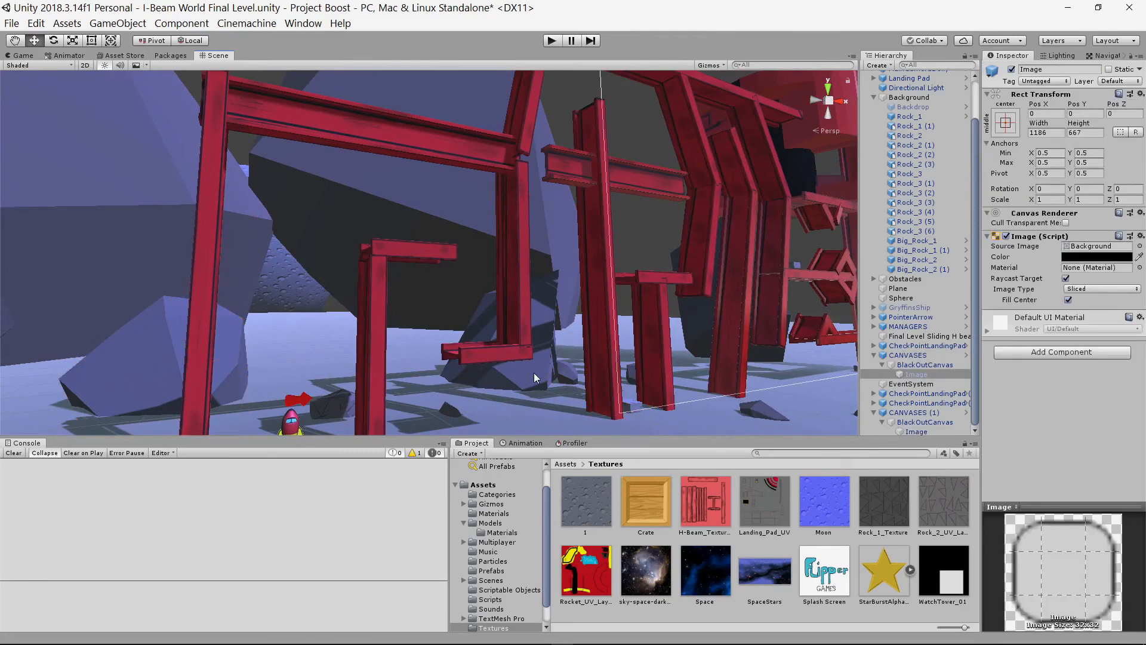
pyautogui.click(534, 377)
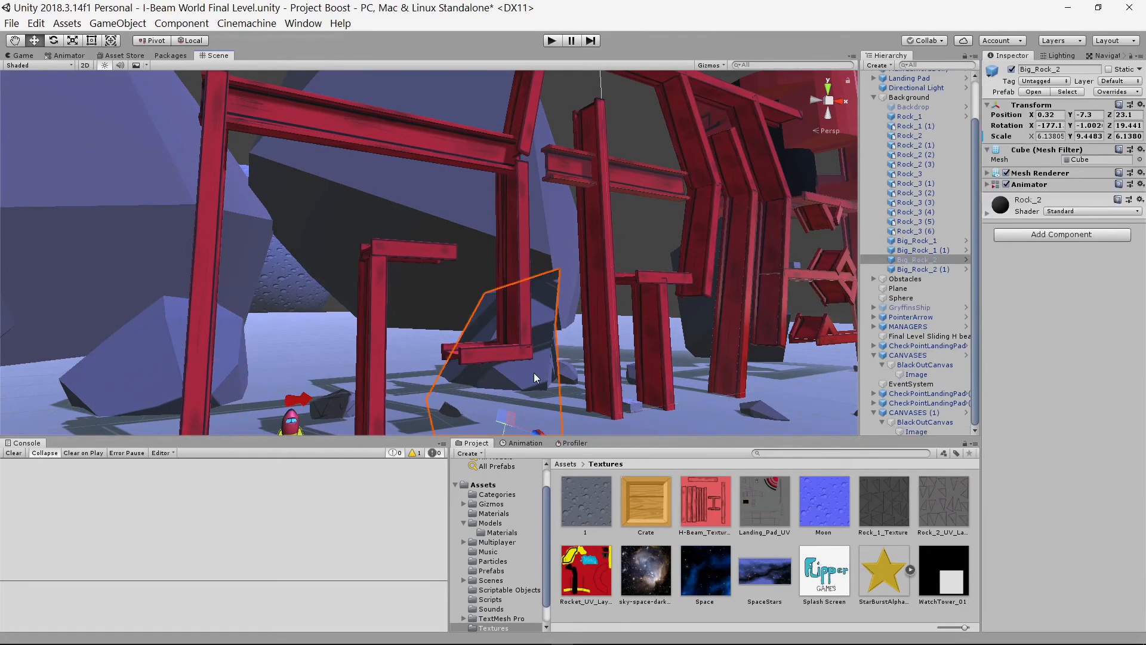
pyautogui.moveTo(539, 372); pyautogui.dragTo(401, 302, button='middle')
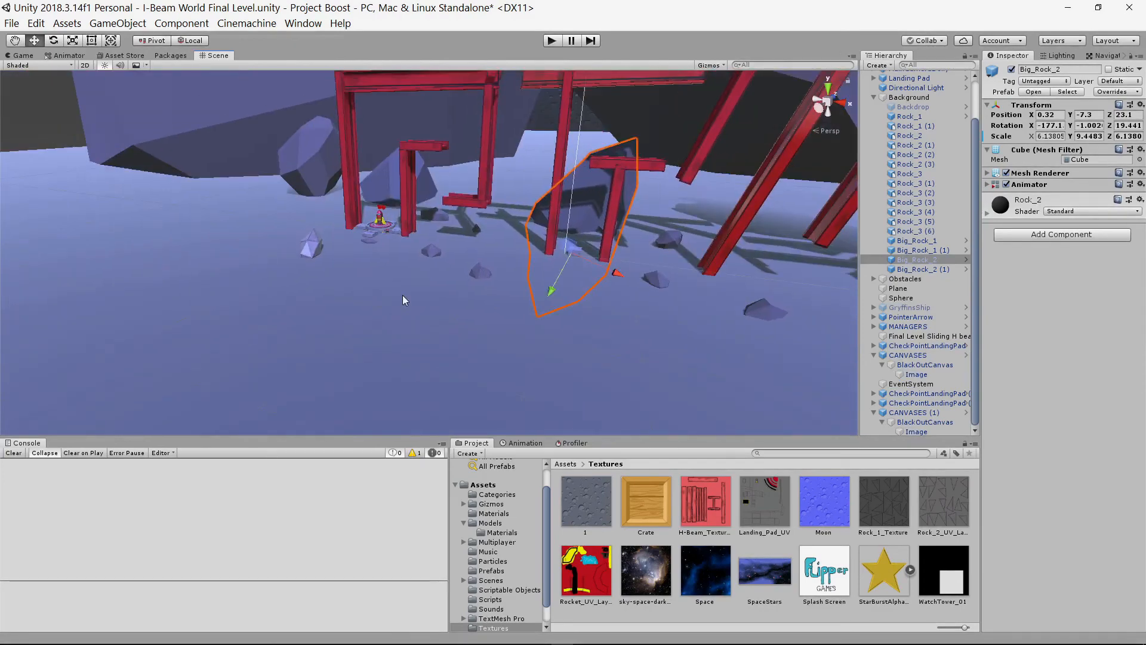
pyautogui.moveTo(403, 296); pyautogui.dragTo(806, 256, button='right')
pyautogui.scroll(1, 806, 256)
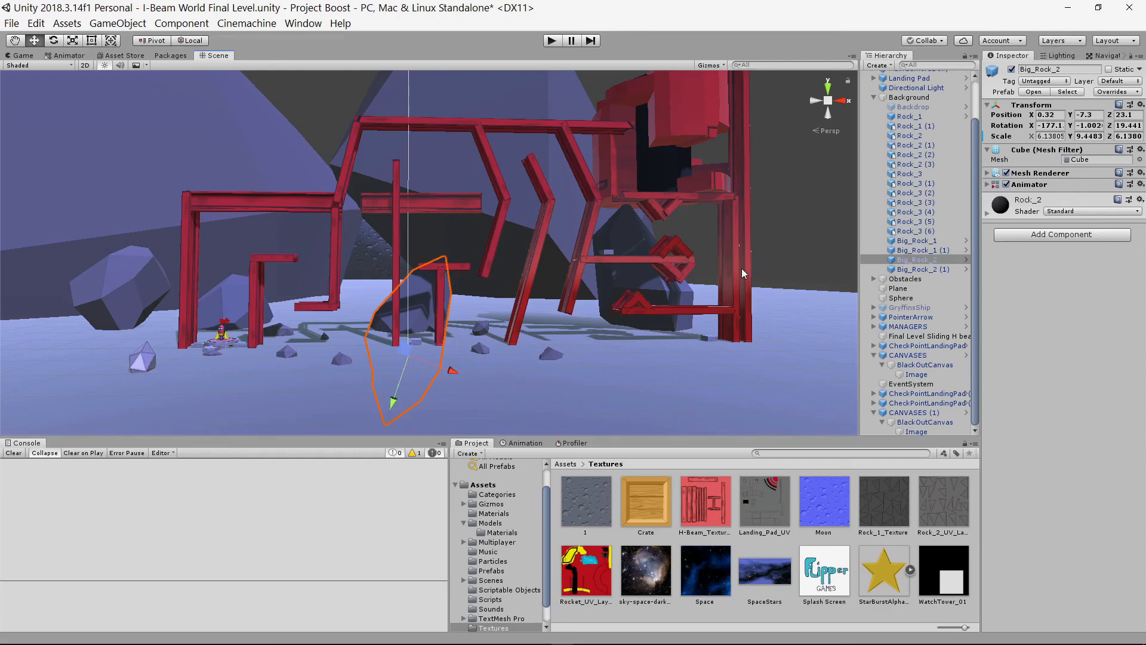
pyautogui.scroll(1, 742, 263)
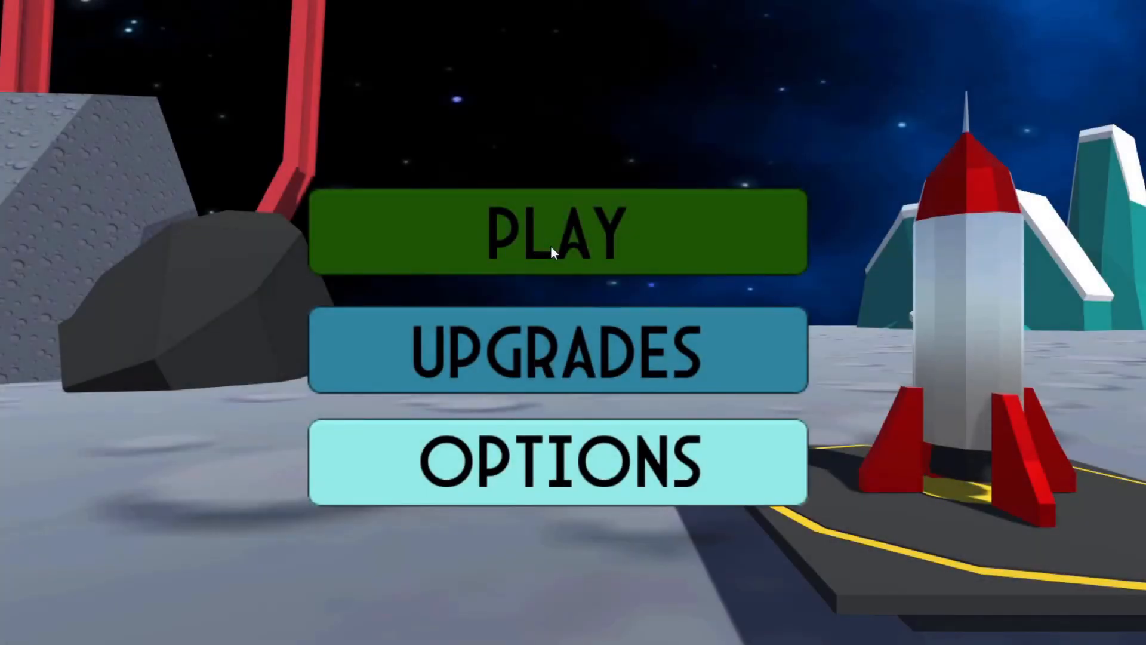
pyautogui.click(550, 246)
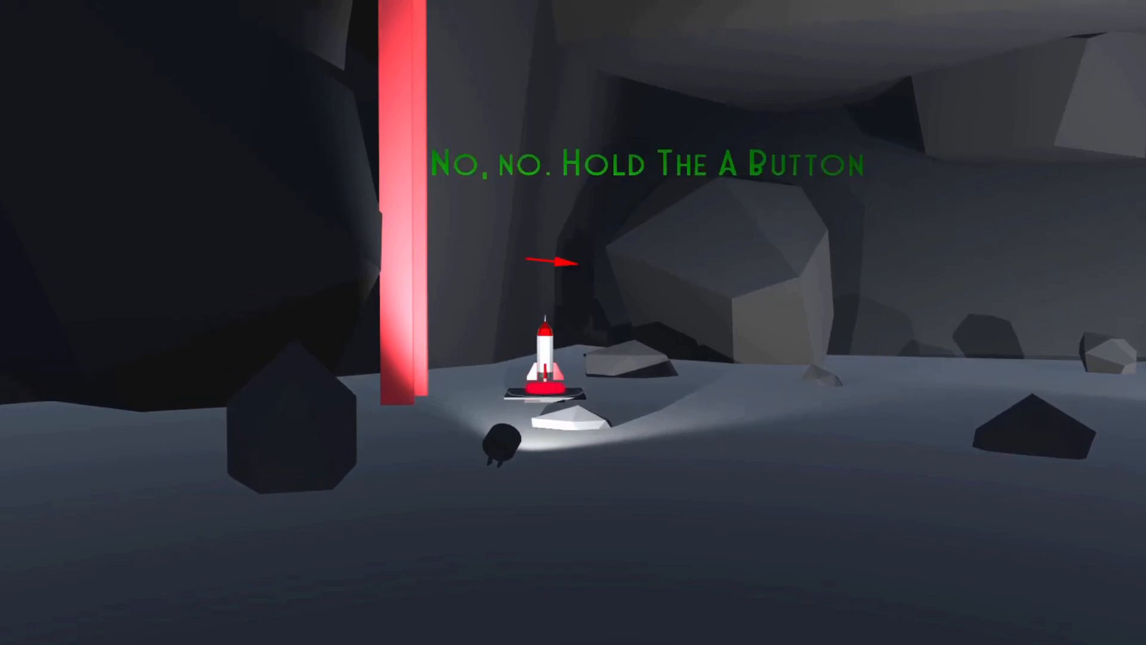
pyautogui.press('a')
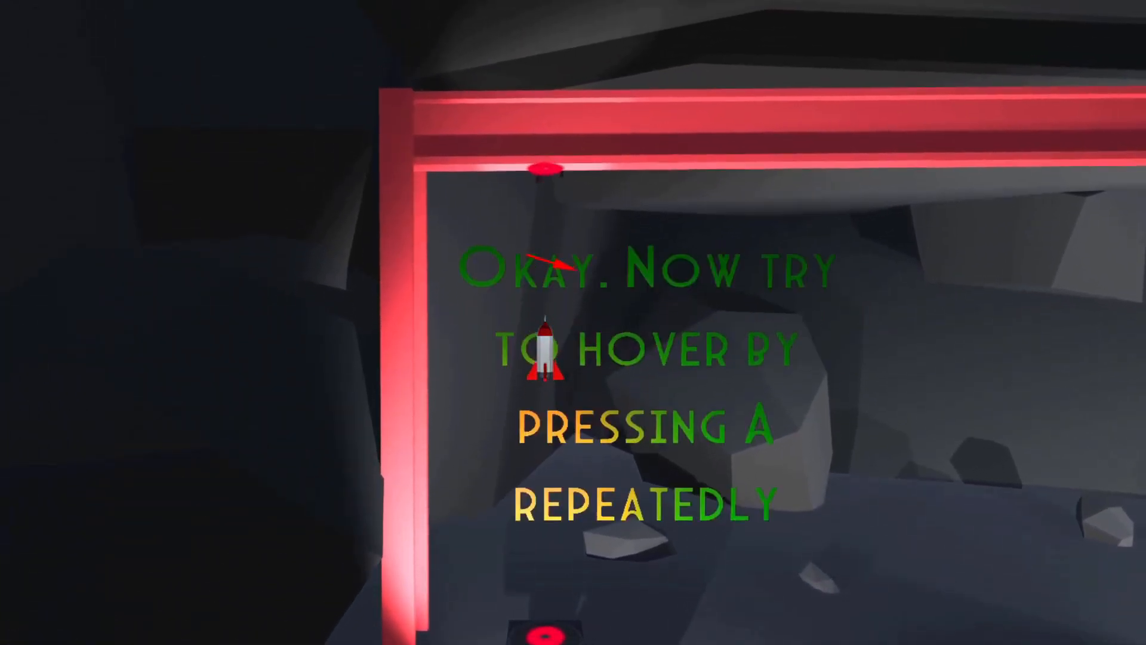
pyautogui.press('a')
pyautogui.press('a')
pyautogui.press('a')
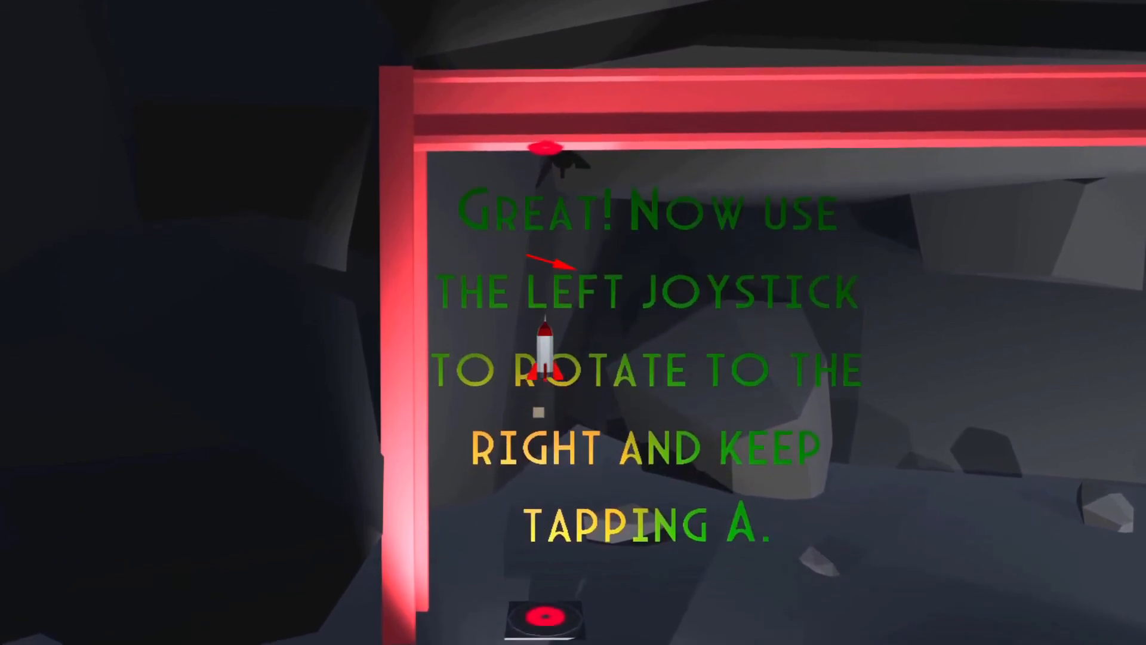
pyautogui.press('a')
pyautogui.press('a')
pyautogui.press('Left')
pyautogui.press('Right')
pyautogui.press('Right')
pyautogui.press('a')
pyautogui.press('a')
pyautogui.press('a')
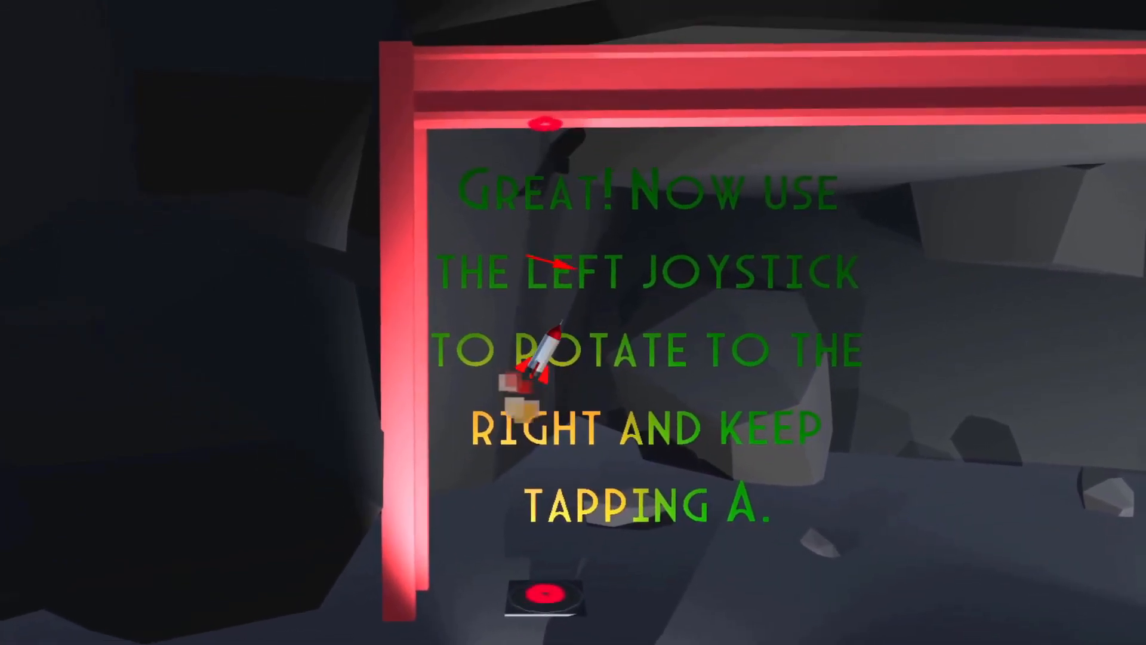
pyautogui.press('a')
pyautogui.press('a')
pyautogui.press('a')
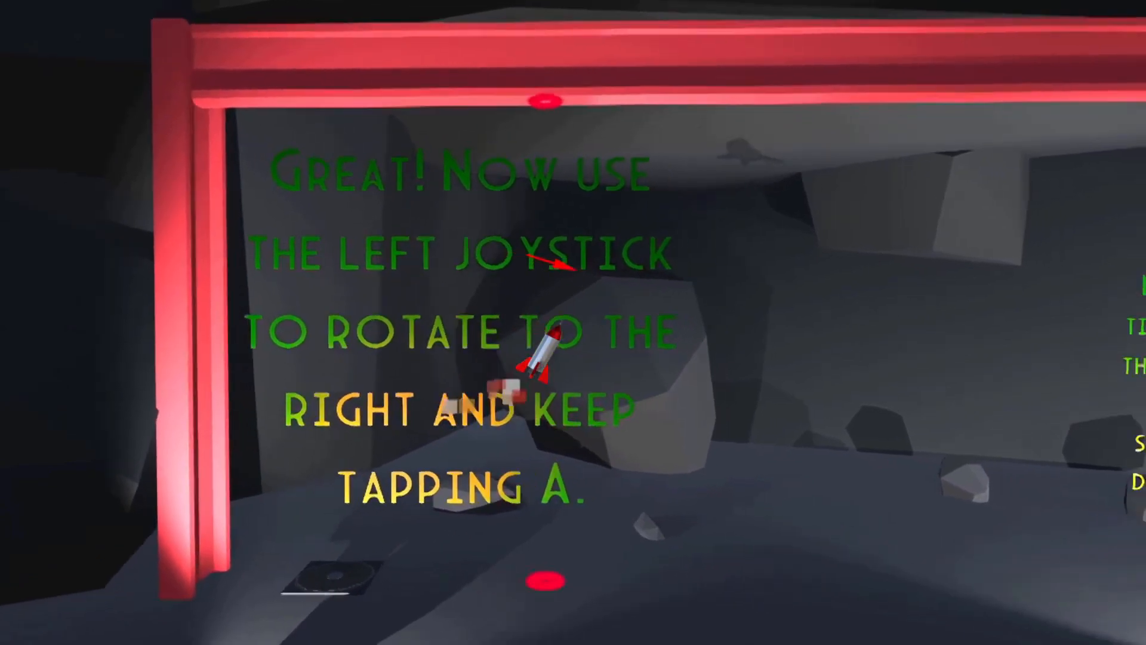
pyautogui.press('a')
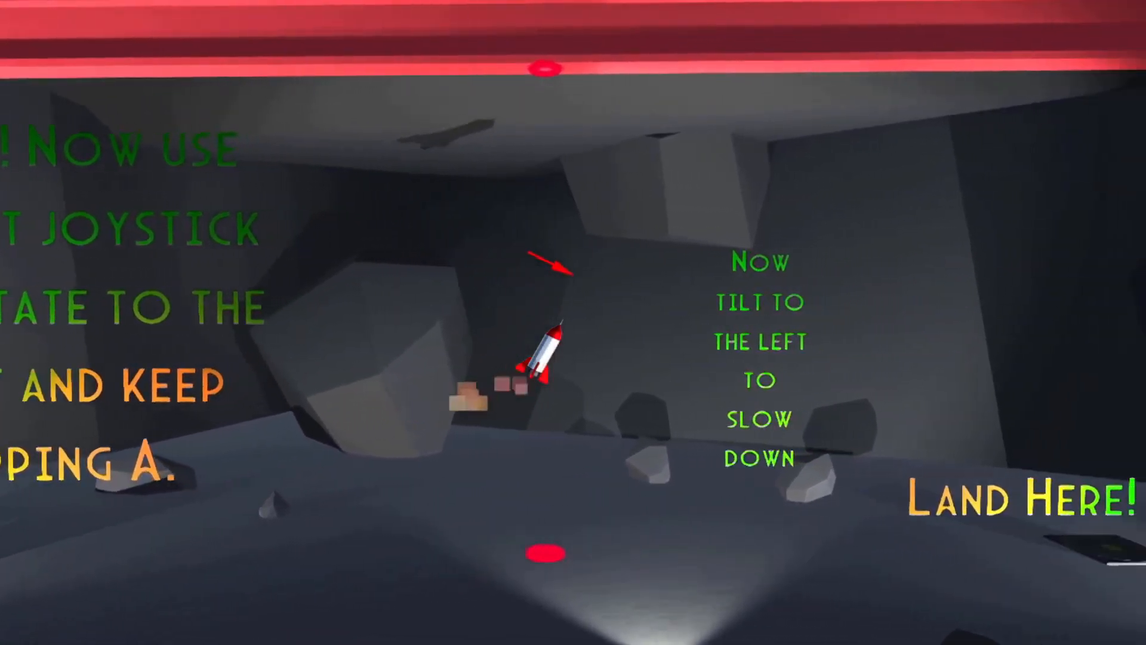
pyautogui.press('Left')
pyautogui.press('a')
pyautogui.press('a')
pyautogui.press('Right')
pyautogui.press('a')
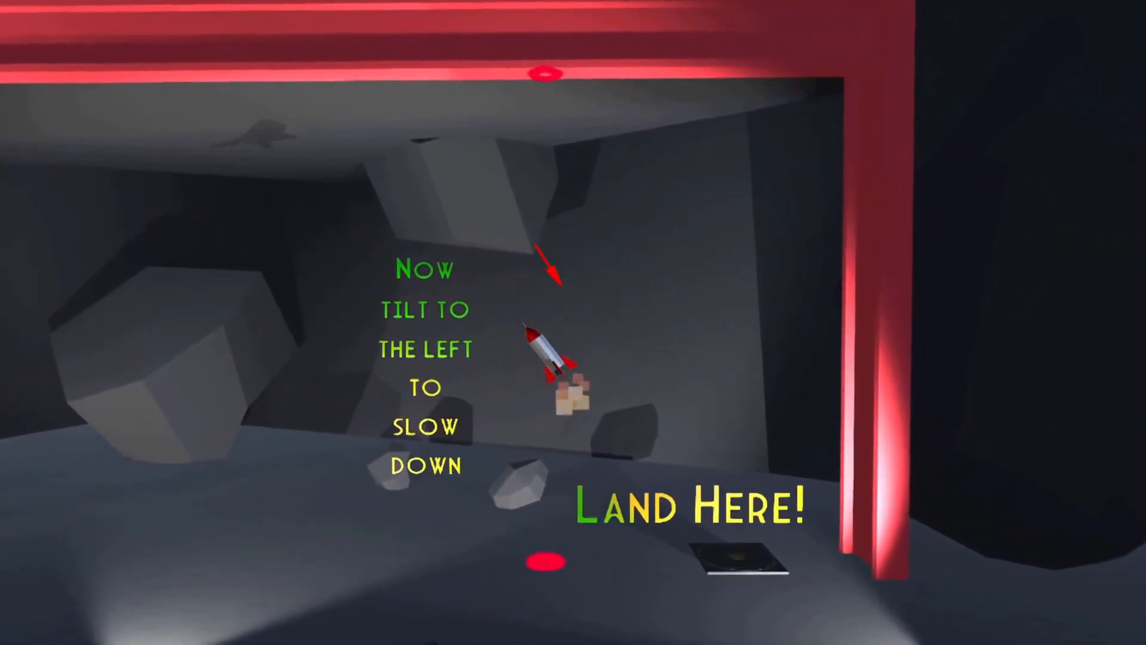
pyautogui.press('Right')
pyautogui.press('a')
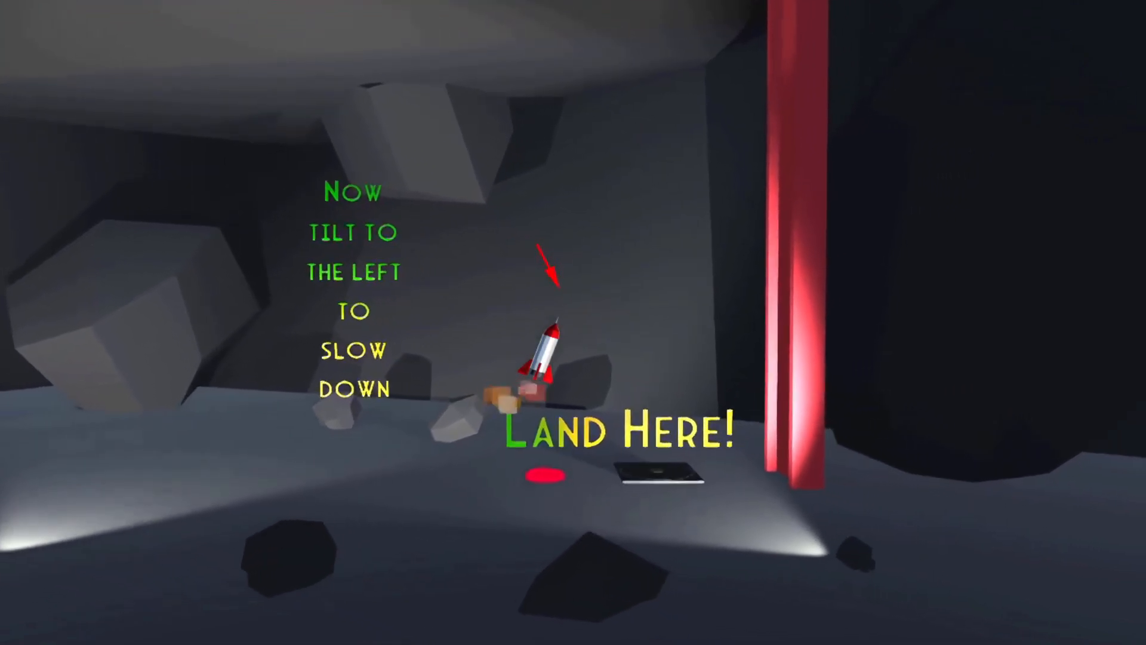
pyautogui.press('Left')
pyautogui.press('a')
pyautogui.press('Left')
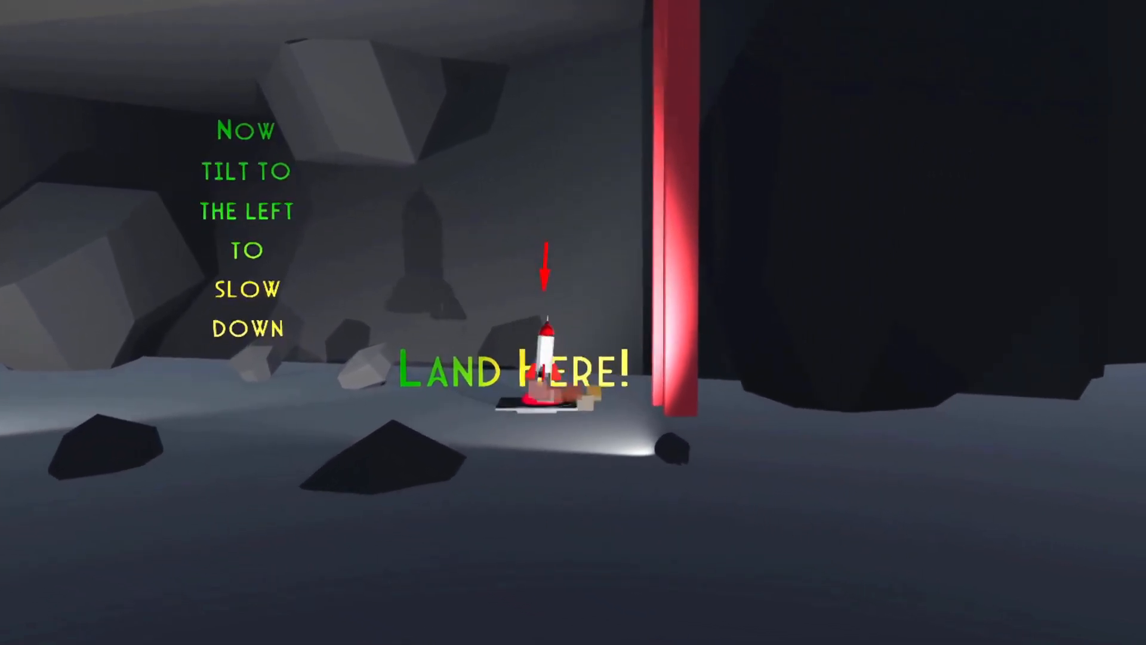
pyautogui.press('Right')
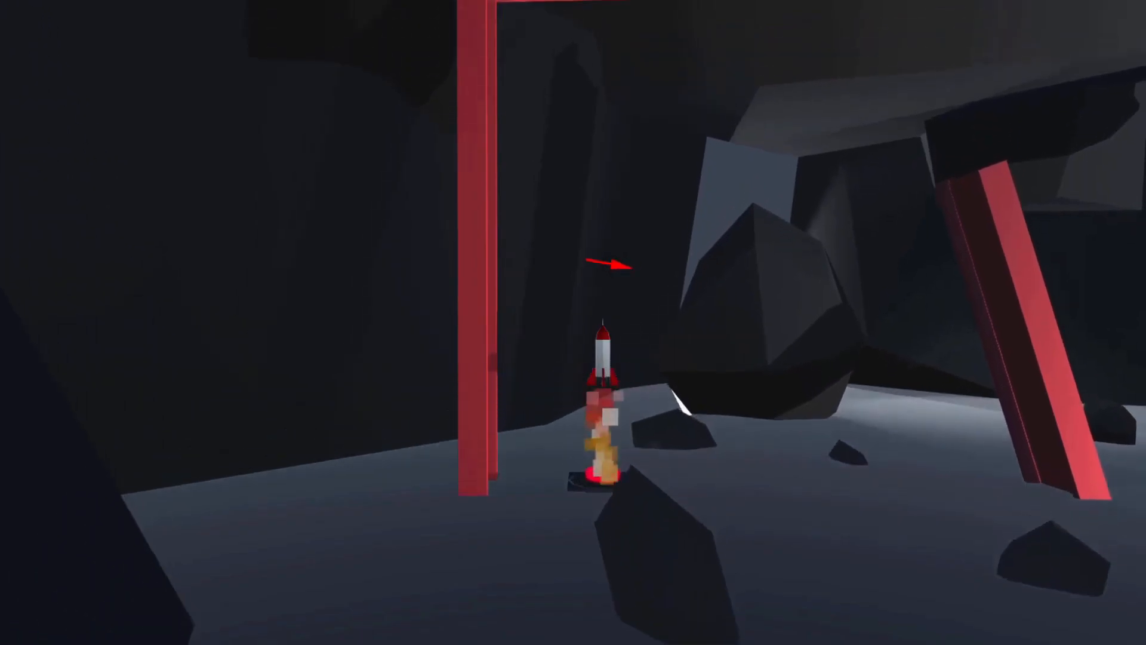
pyautogui.press('Right')
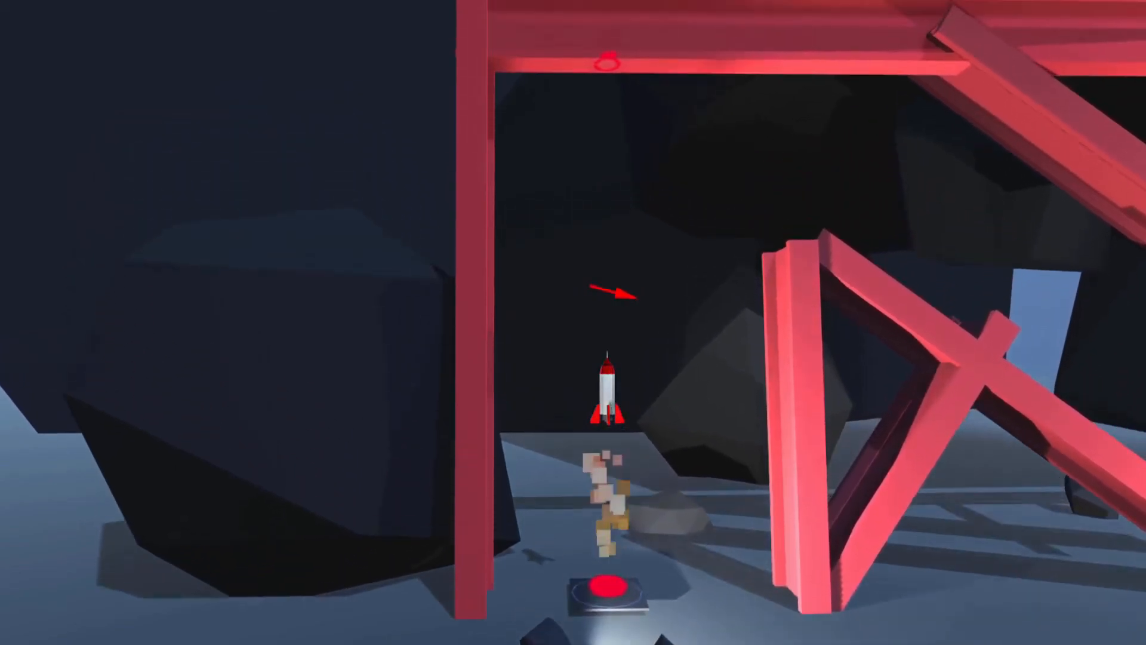
pyautogui.press('Right')
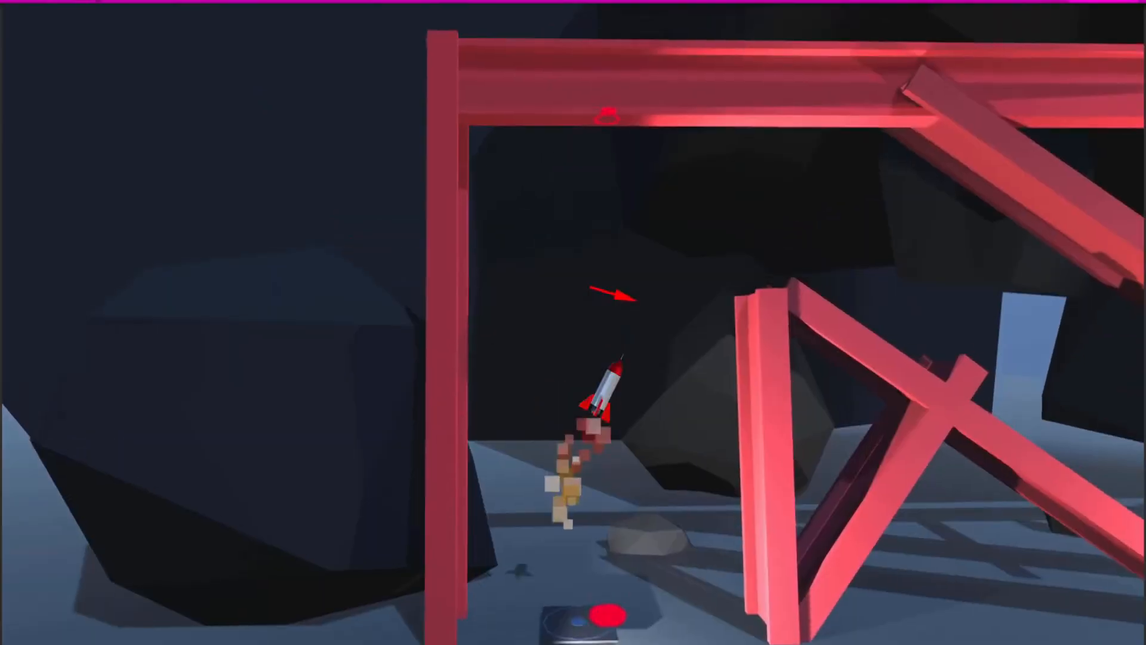
pyautogui.press('Right')
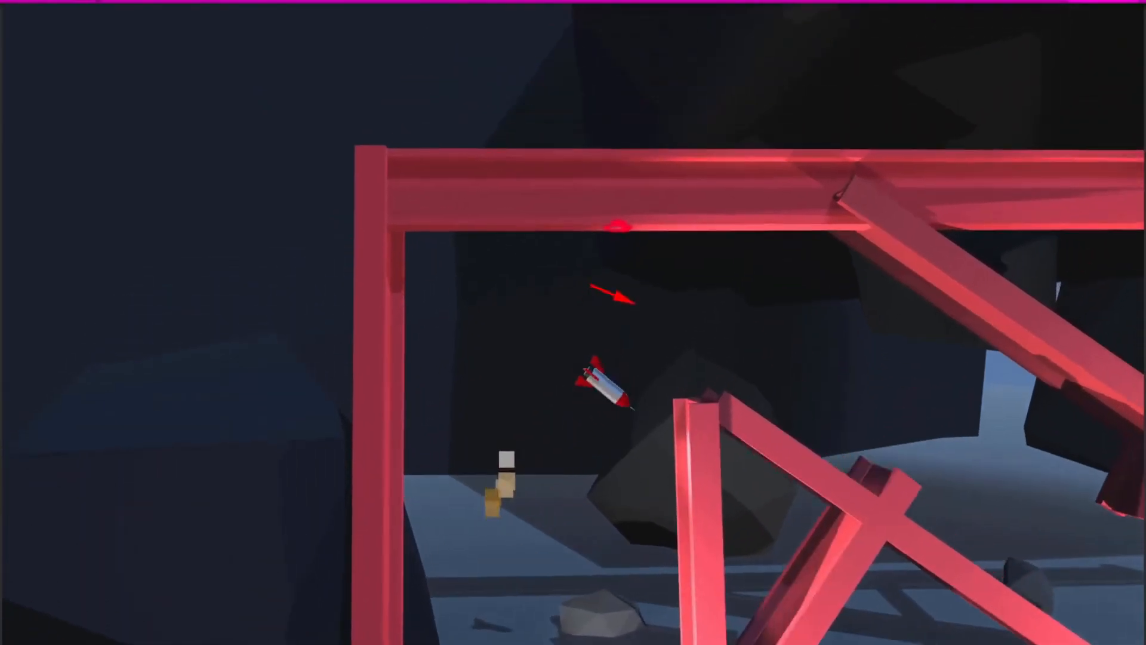